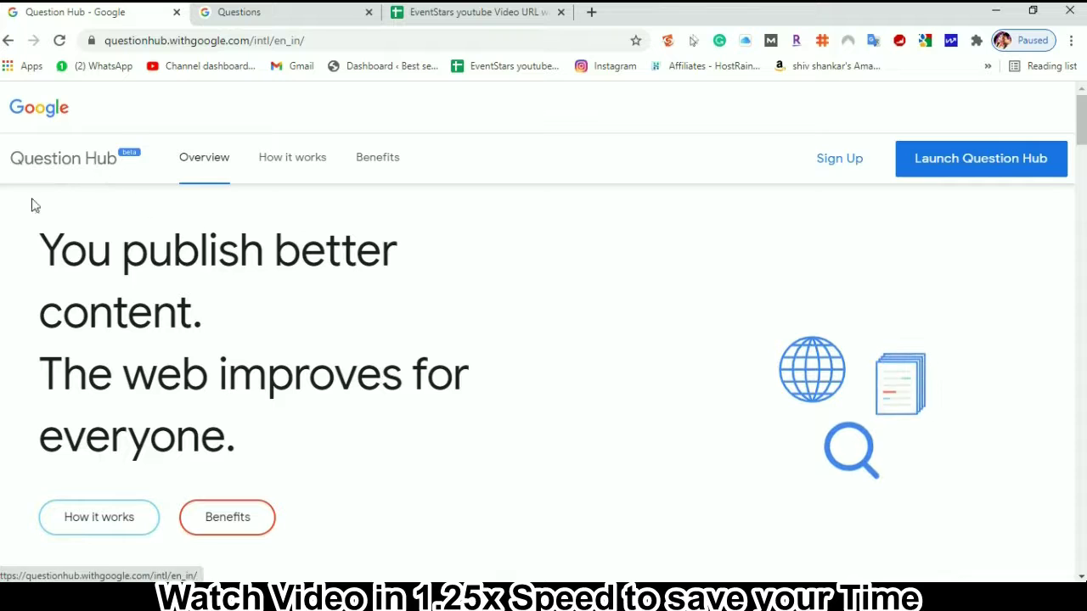
- Look over the Question Hub overview page and the "blogger" question list, and return to the overview page
scroll(343, 386, down, 3)
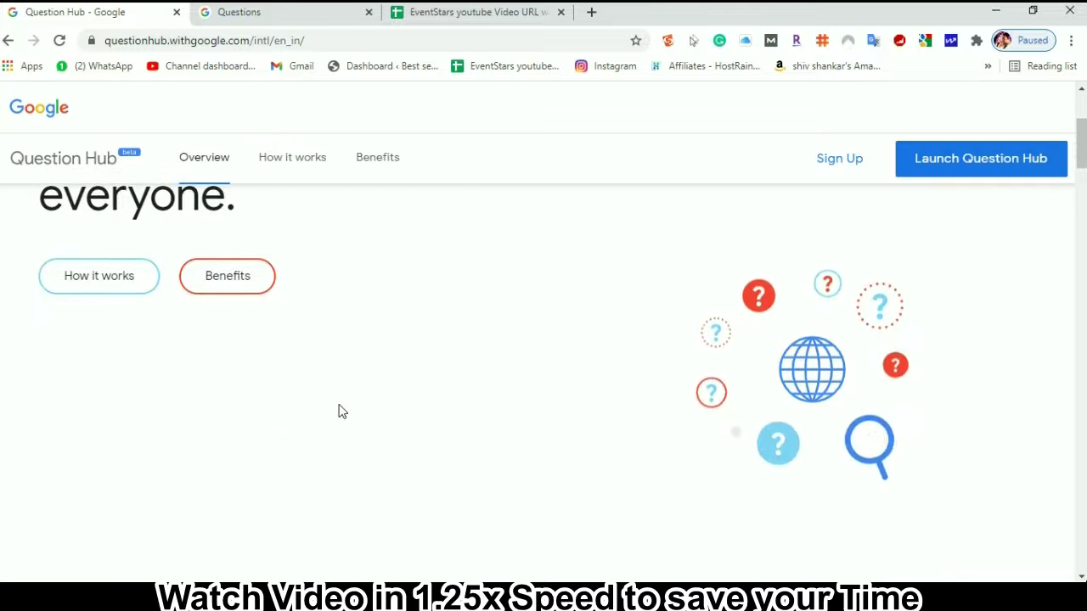
scroll(342, 411, up, 3)
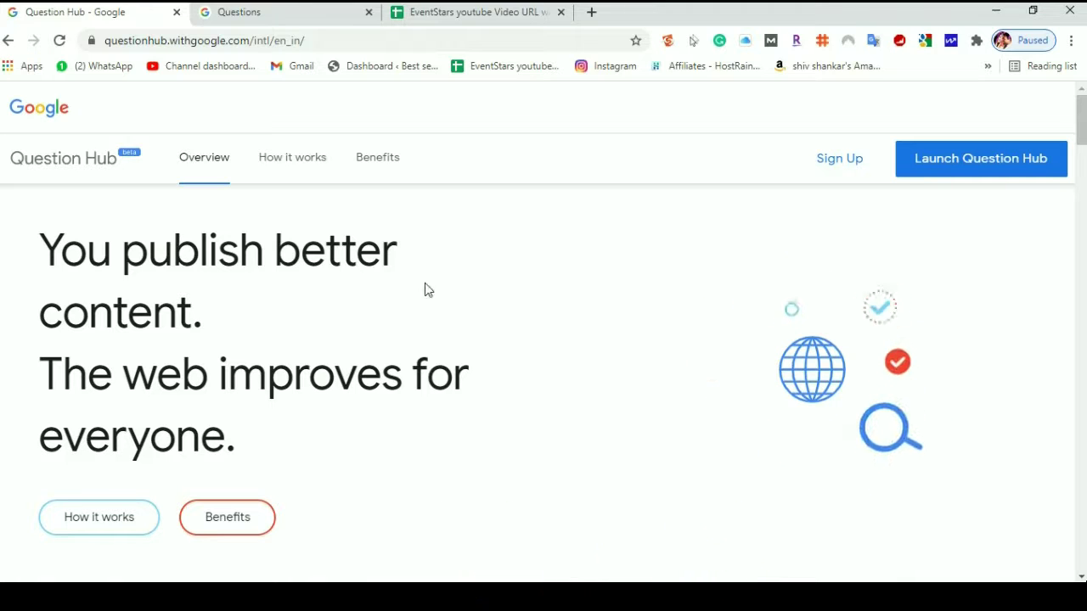
click(265, 178)
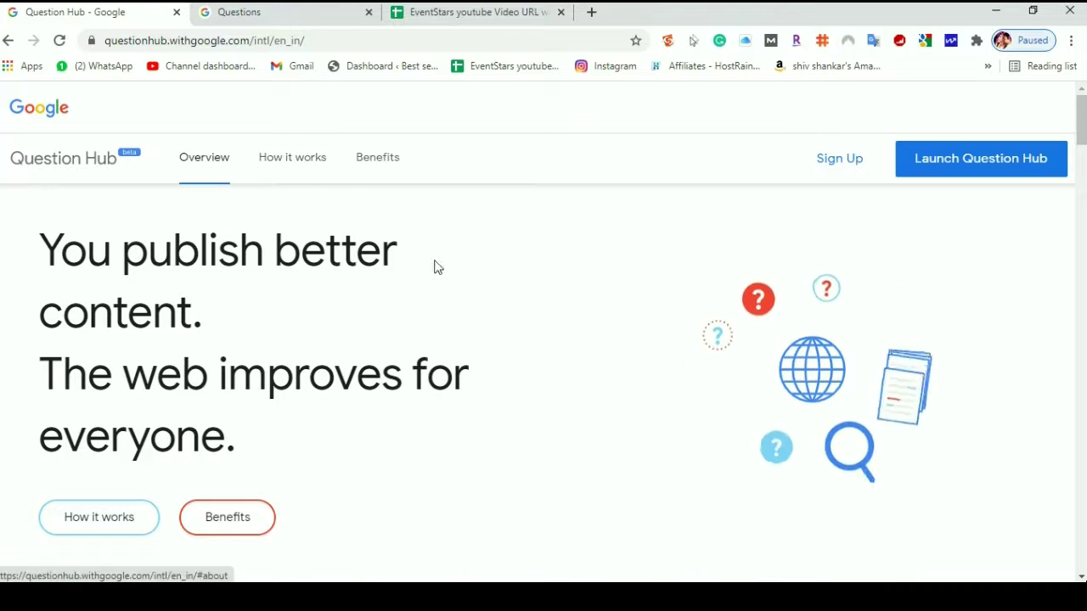
scroll(433, 410, up, 5)
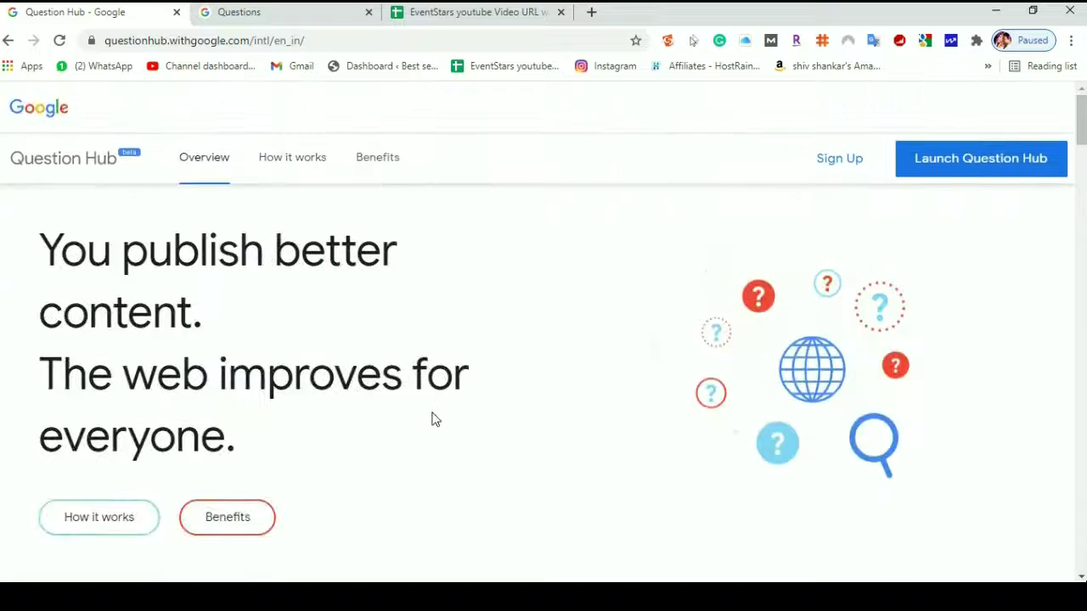
click(284, 13)
scroll(484, 349, down, 4)
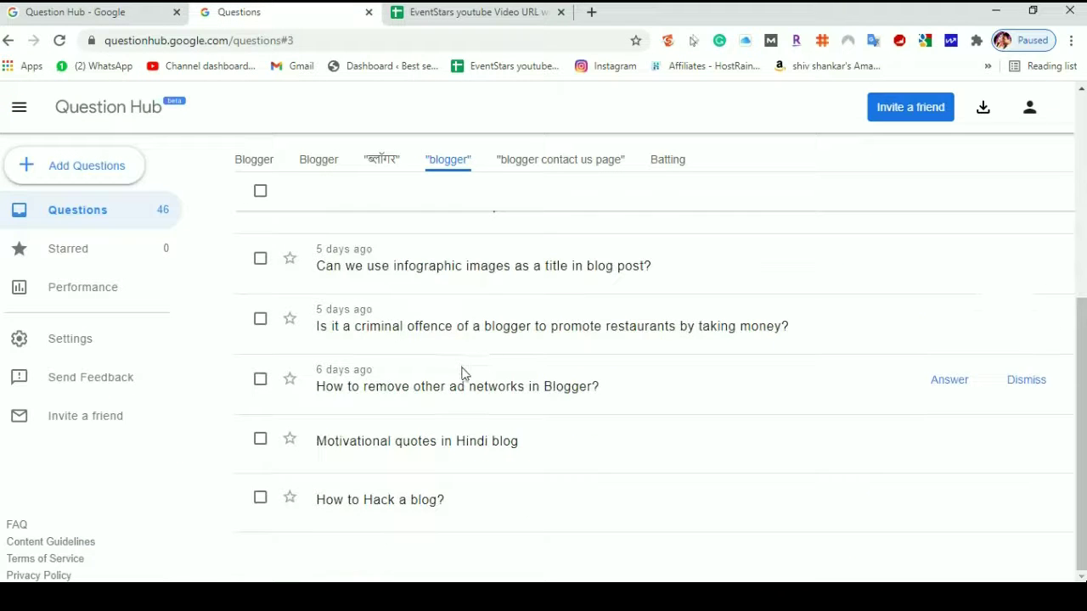
scroll(458, 377, up, 5)
click(96, 19)
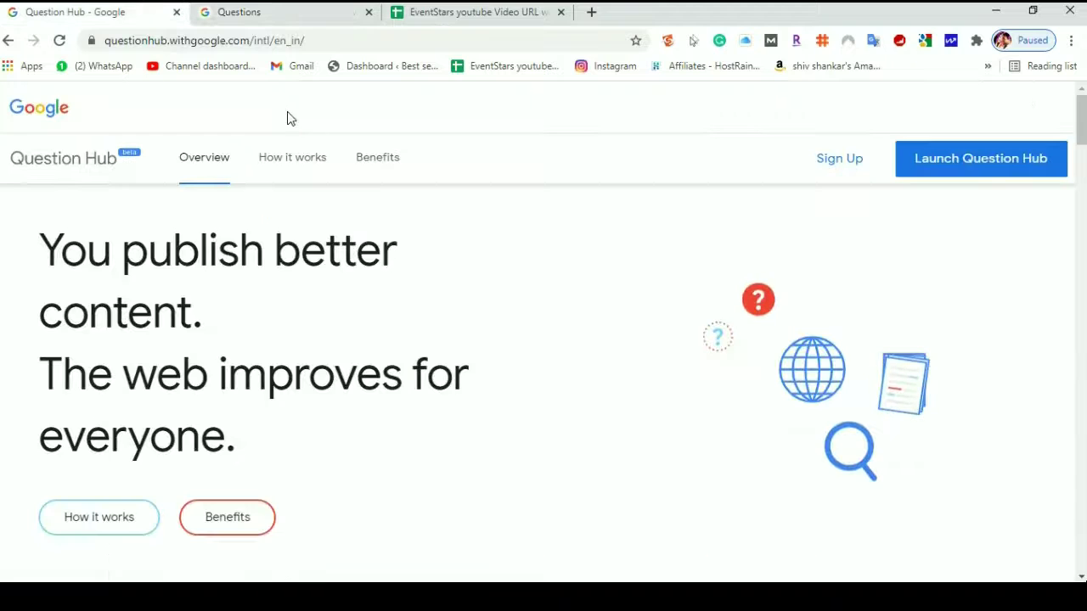
- Skim the How it works section of the Question Hub landing page and recheck the list of "blogger" questions
scroll(359, 359, down, 10)
scroll(359, 364, down, 10)
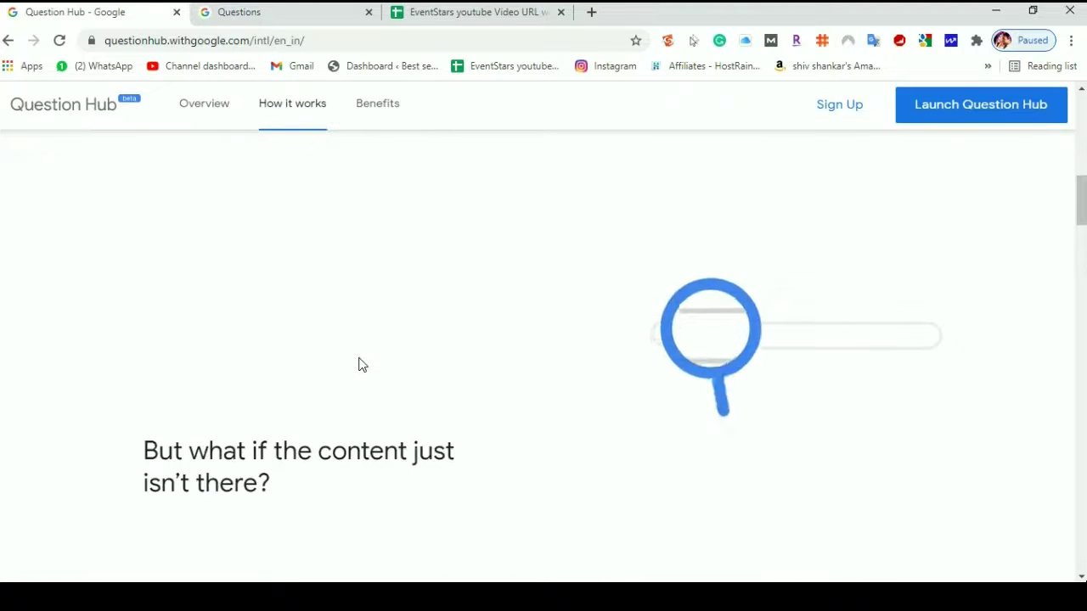
scroll(359, 364, down, 2)
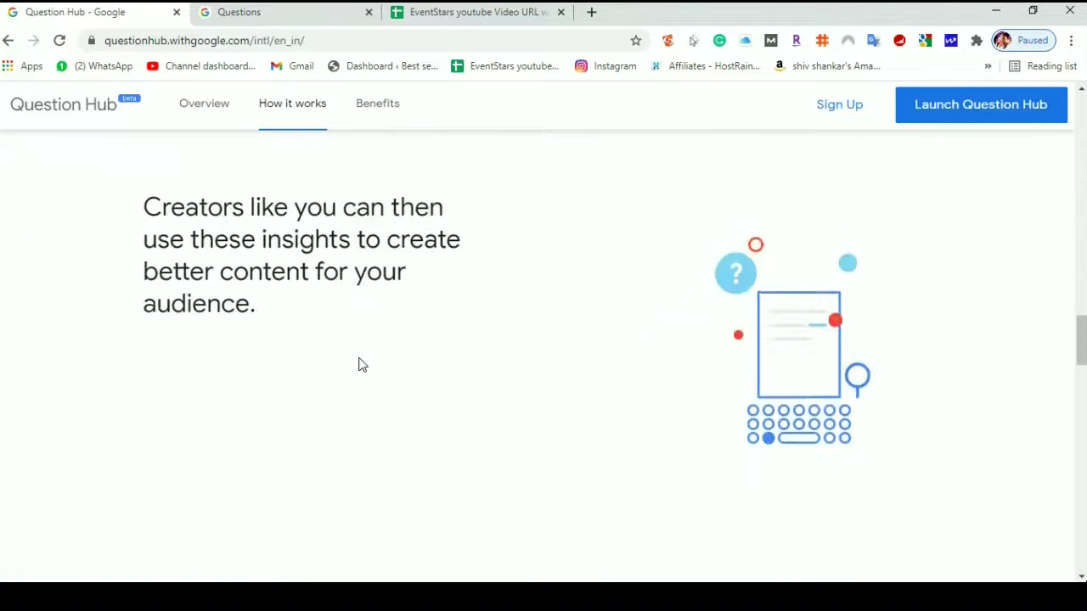
scroll(360, 358, up, 15)
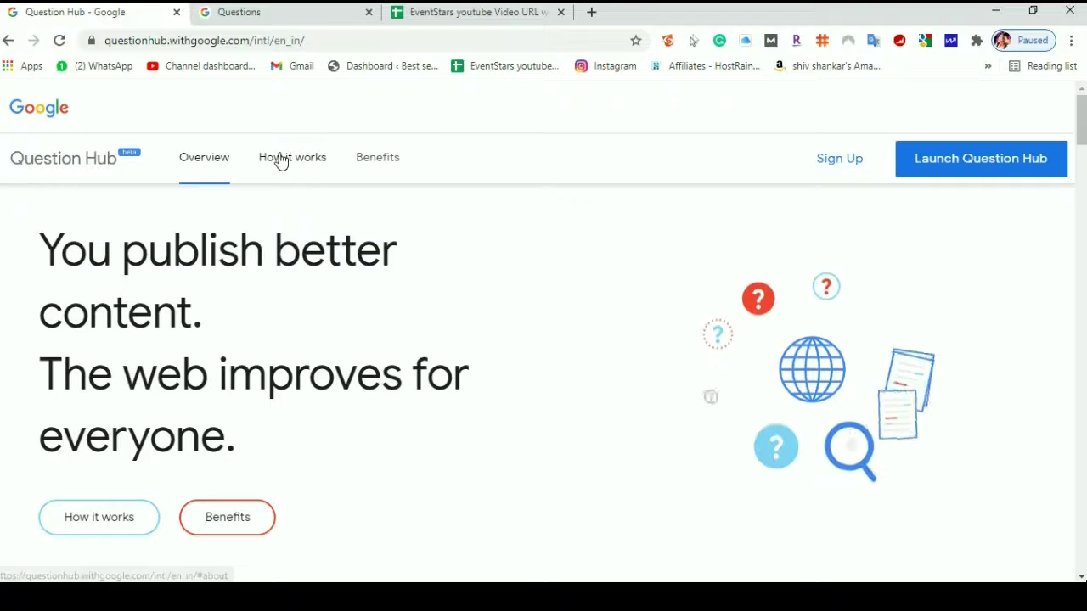
click(276, 12)
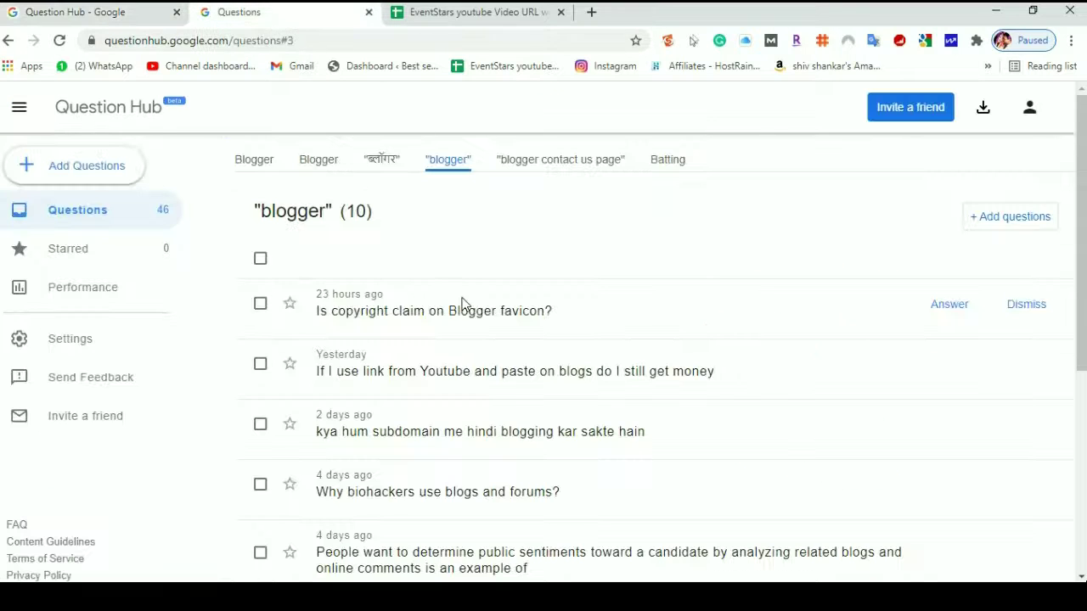
scroll(453, 356, down, 5)
key(ctrl+shift+Tab)
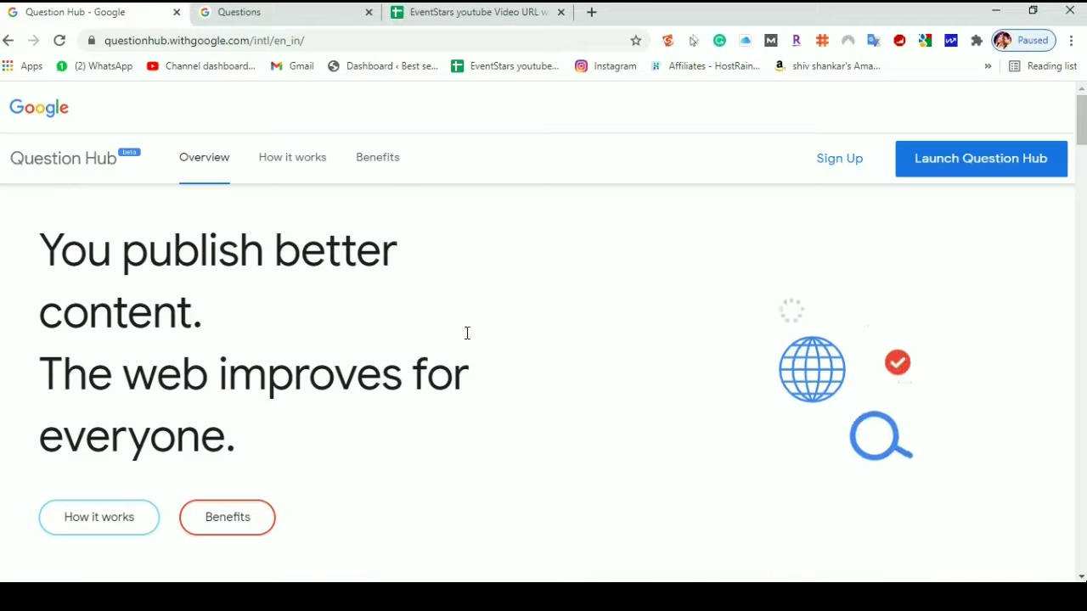
- Read through the landing page's How it works and Benefits sections, including the three steps and the Hindi publisher's testimonial
scroll(453, 330, down, 10)
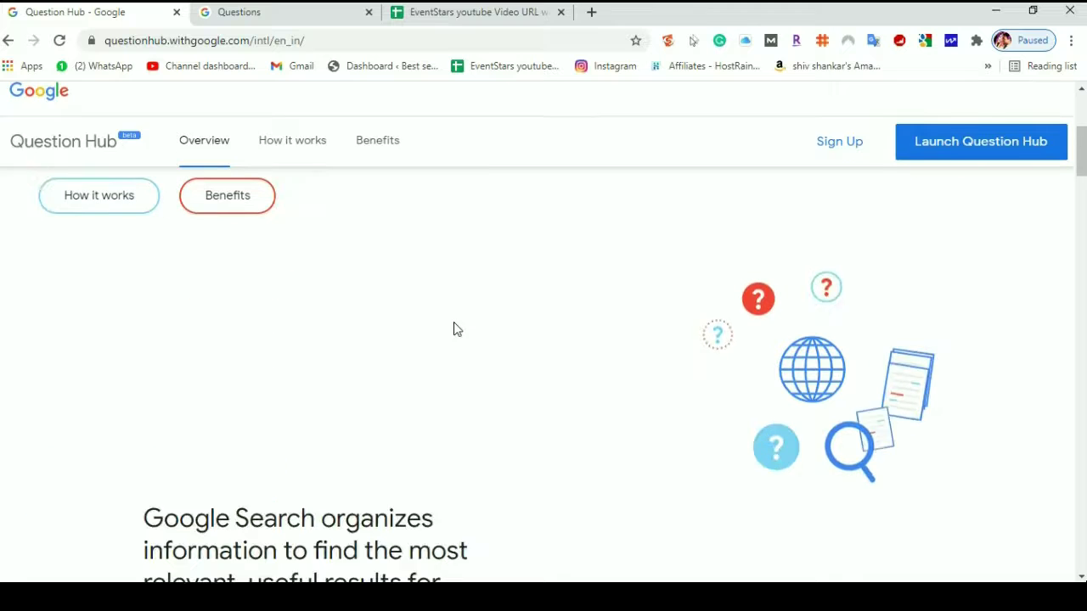
scroll(454, 339, down, 8)
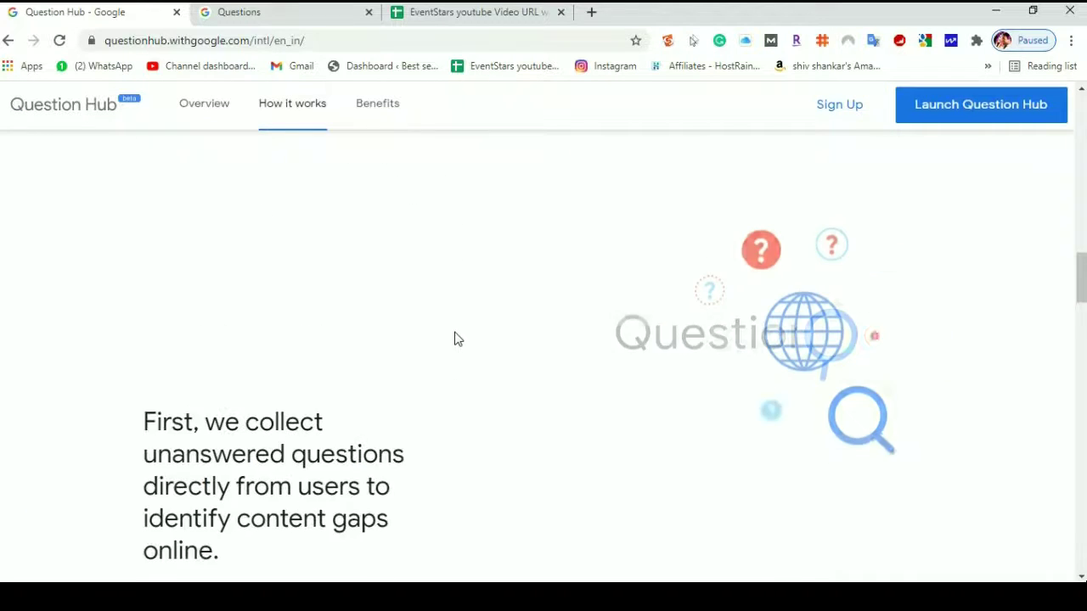
scroll(373, 357, down, 10)
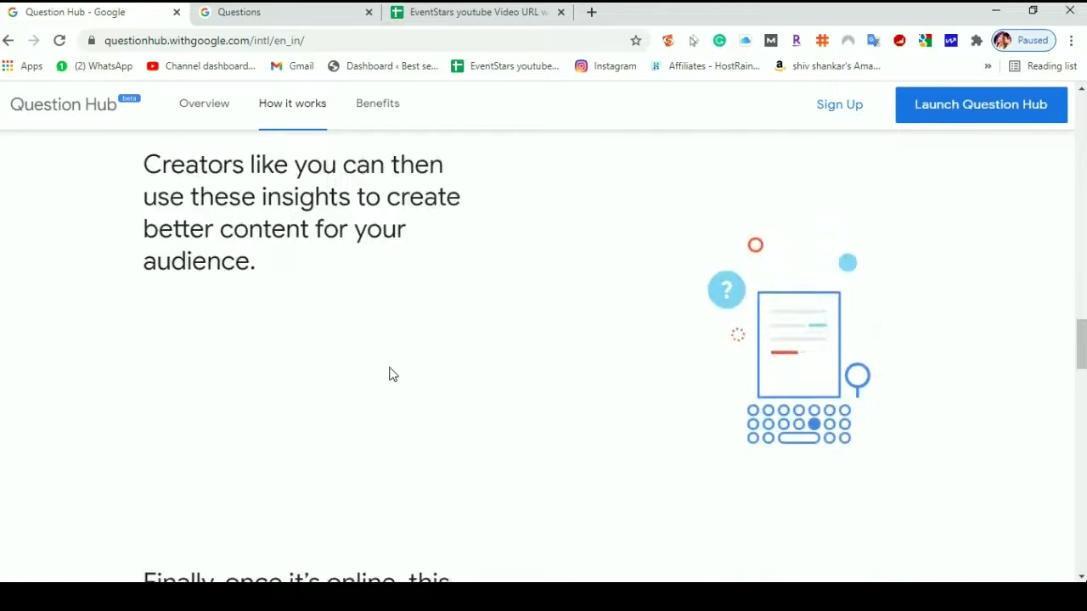
scroll(390, 364, up, 1)
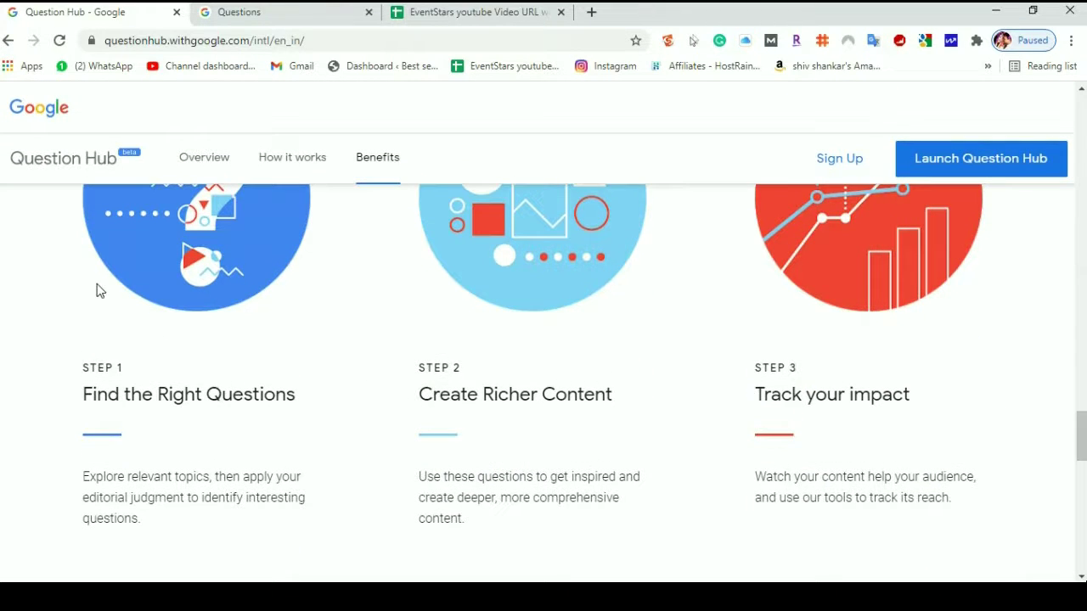
scroll(225, 416, up, 1)
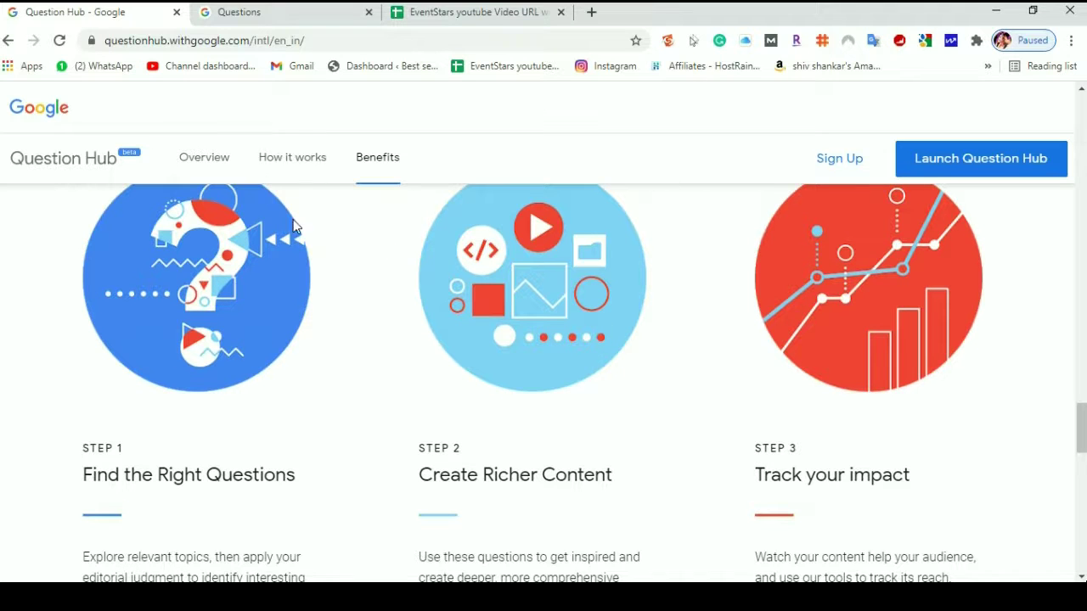
scroll(388, 308, down, 10)
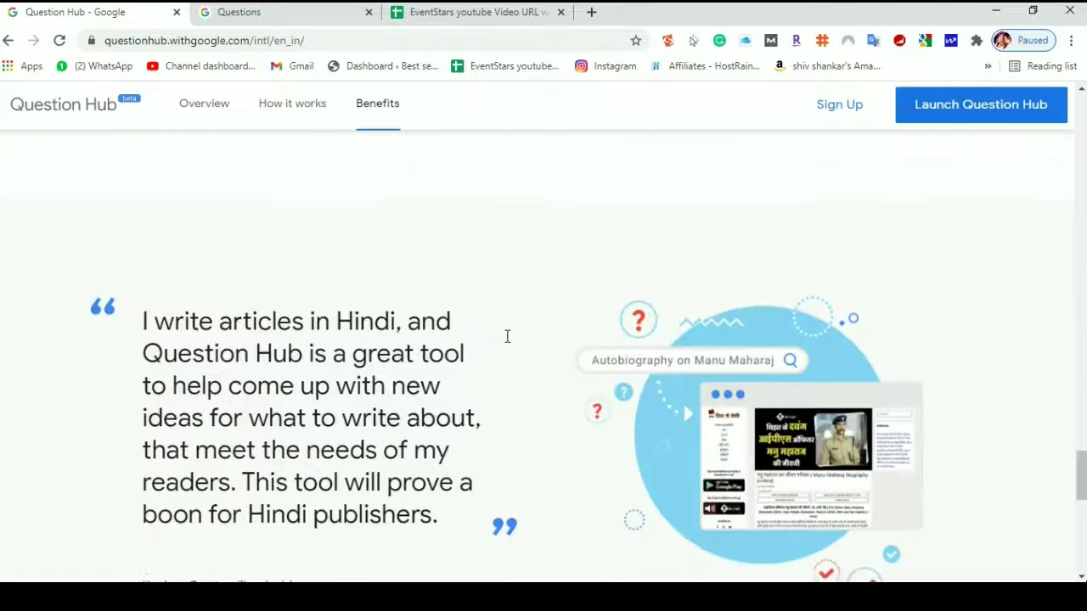
scroll(338, 388, up, 12)
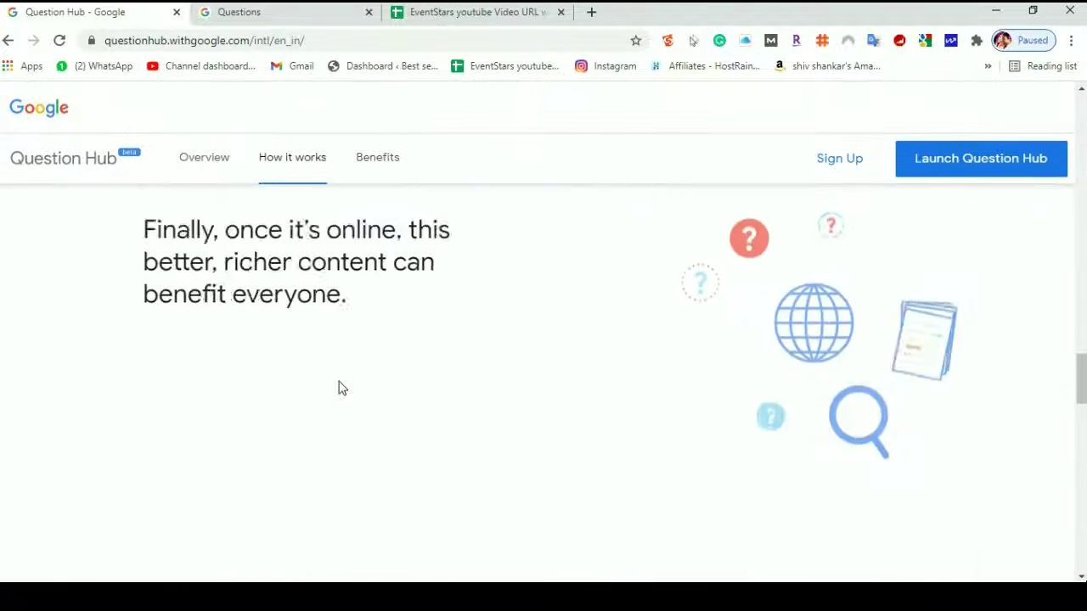
scroll(340, 382, up, 8)
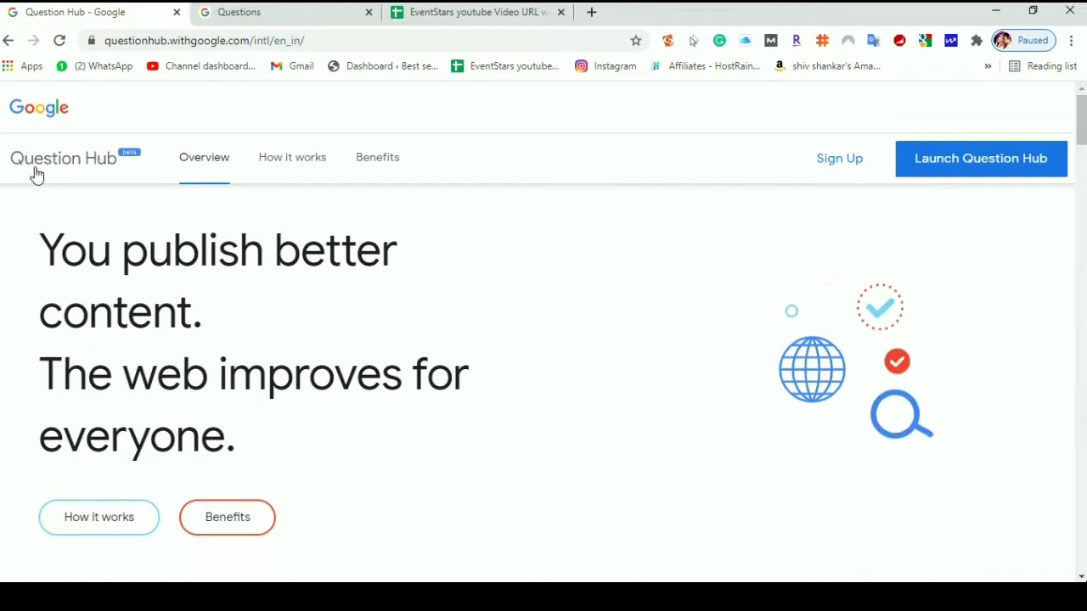
- Review the unanswered "blogger" questions and the landing page's explanation of why Question Hub was created
click(253, 10)
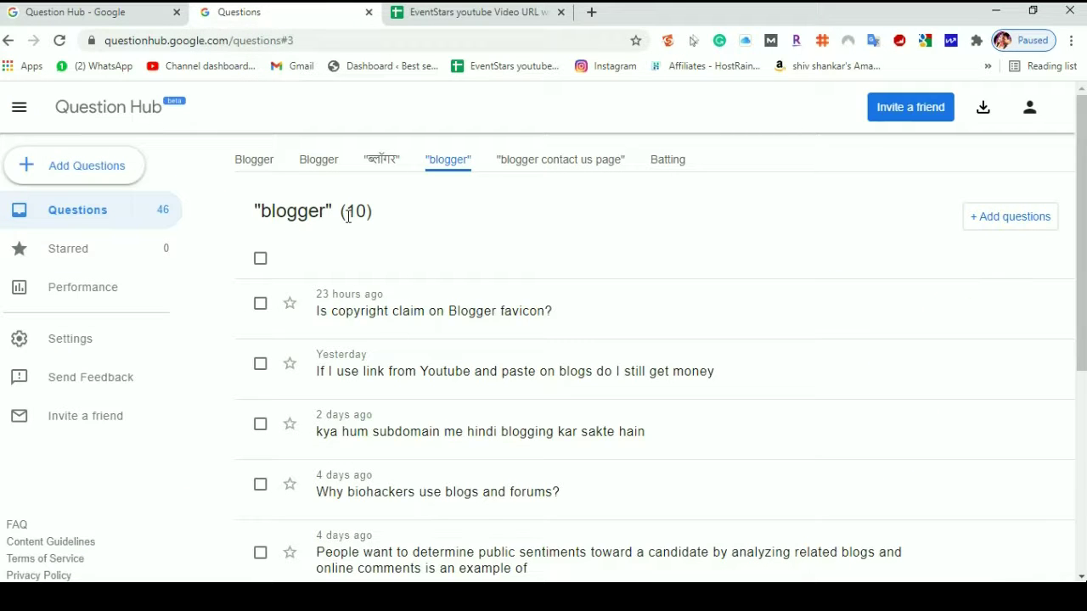
scroll(362, 291, down, 4)
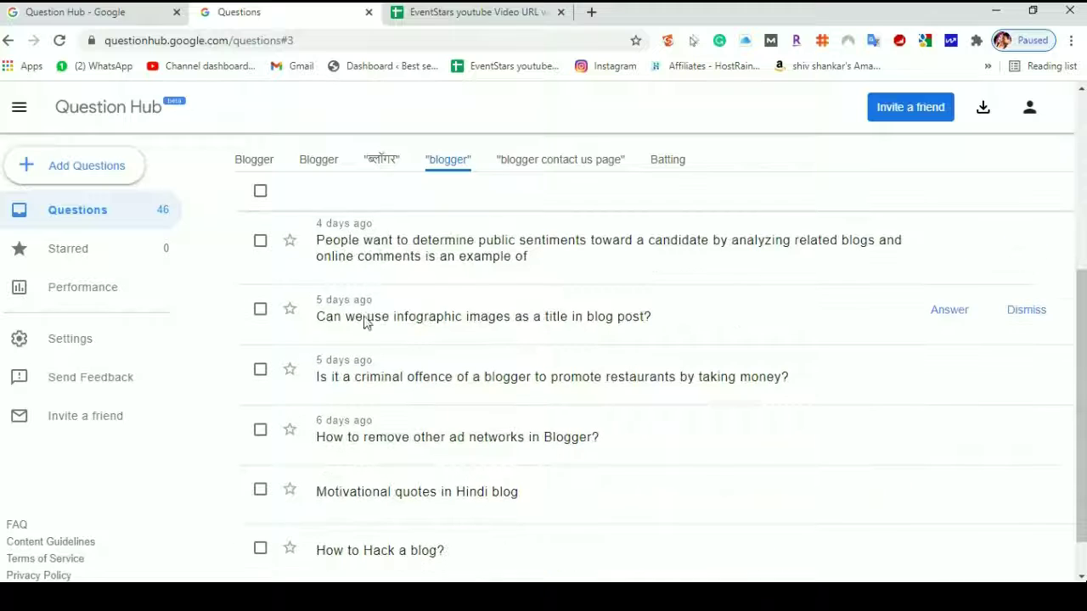
click(73, 12)
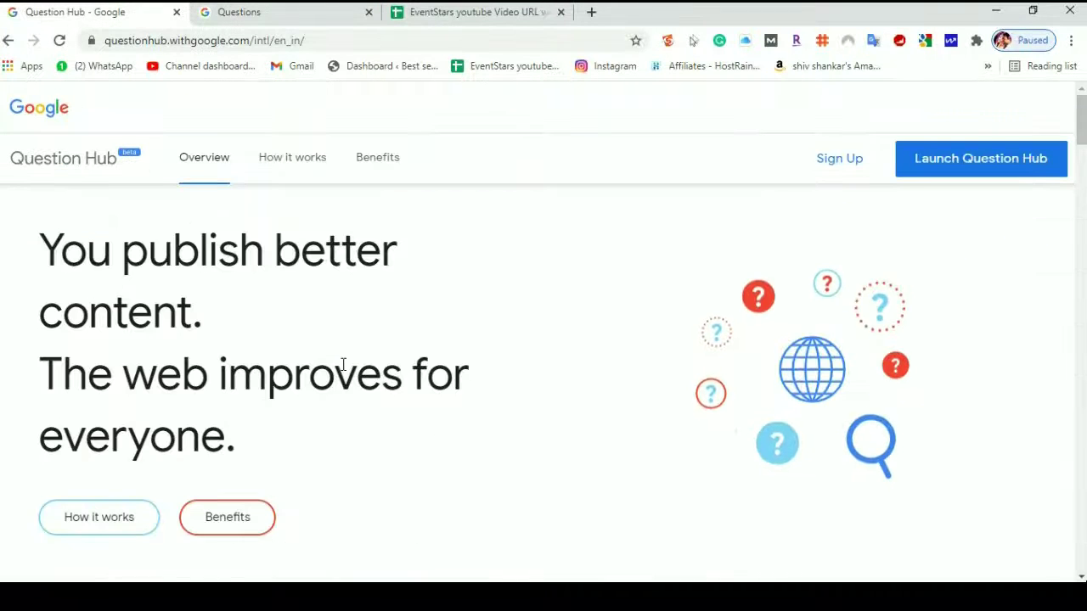
scroll(345, 371, down, 8)
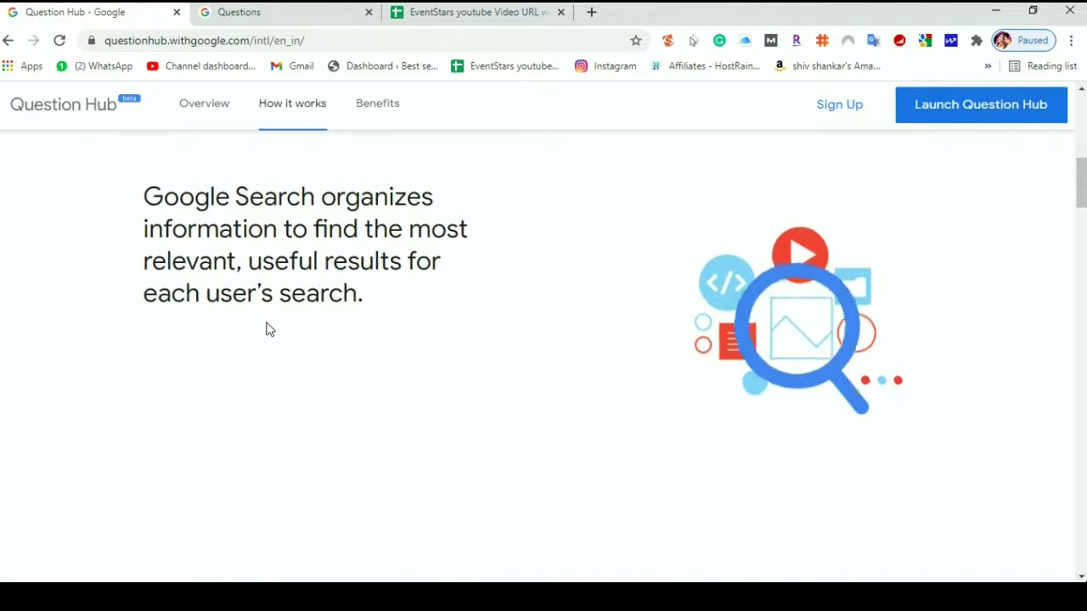
scroll(274, 357, down, 3)
scroll(274, 357, up, 10)
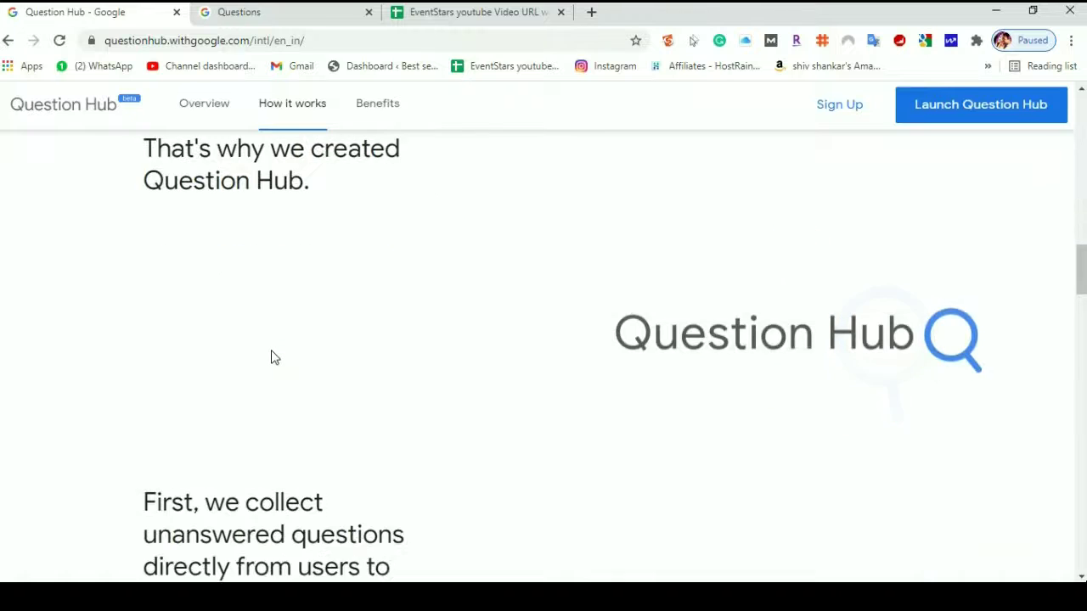
- Search Google in a new tab for "sachin ke balle ka wajan kitna hai"
click(592, 12)
click(413, 264)
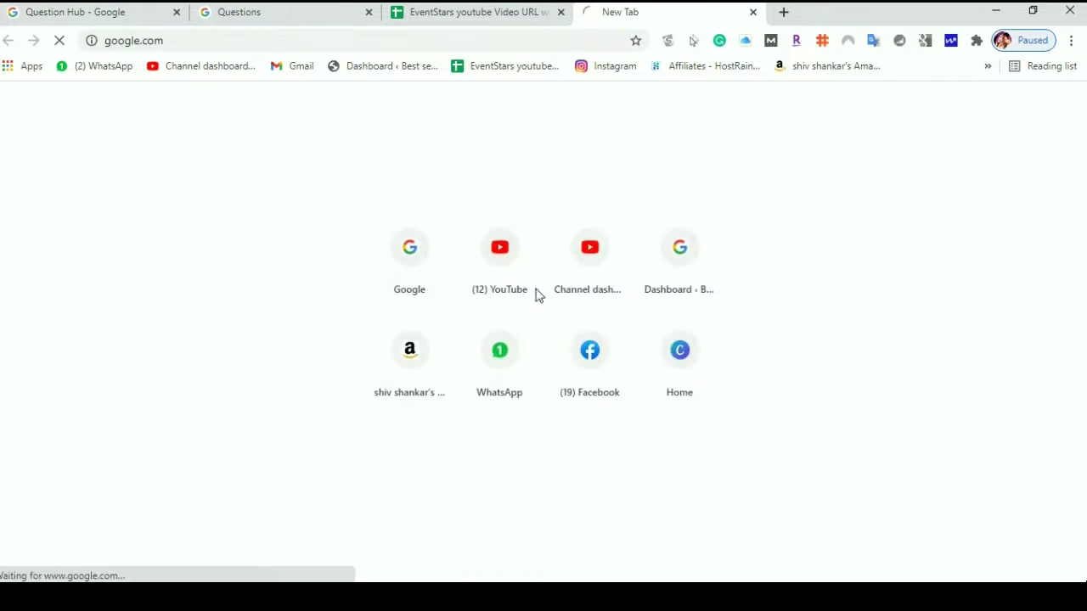
click(400, 243)
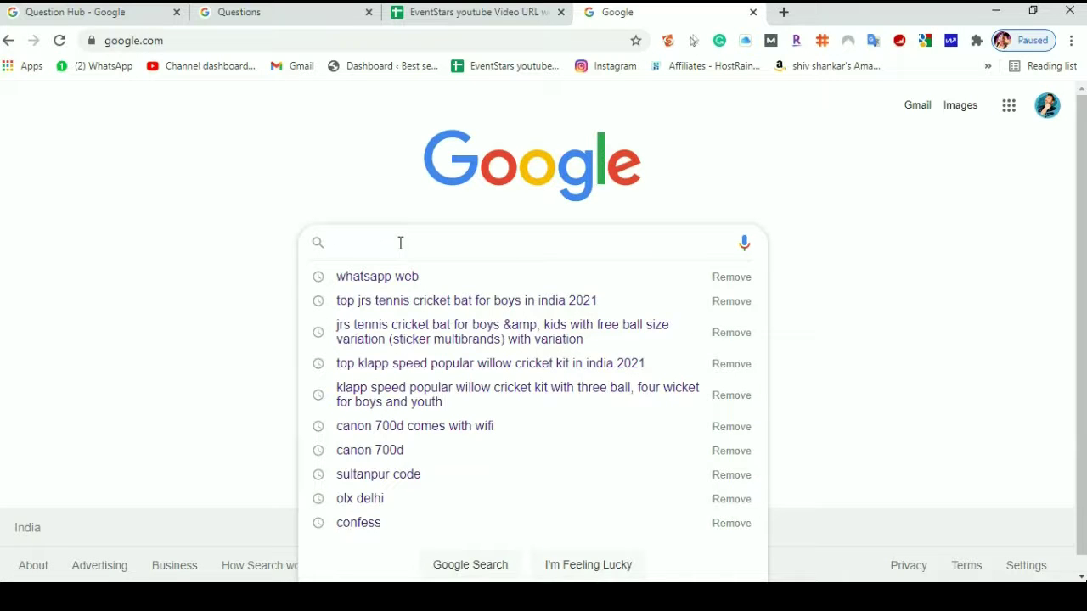
text(sac)
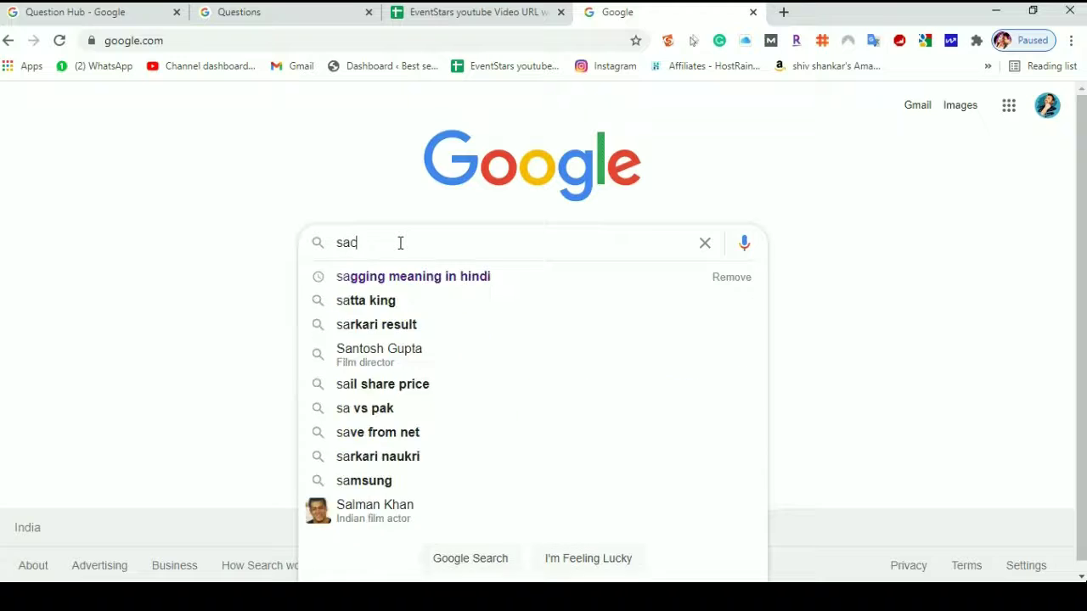
text(hin ke ball)
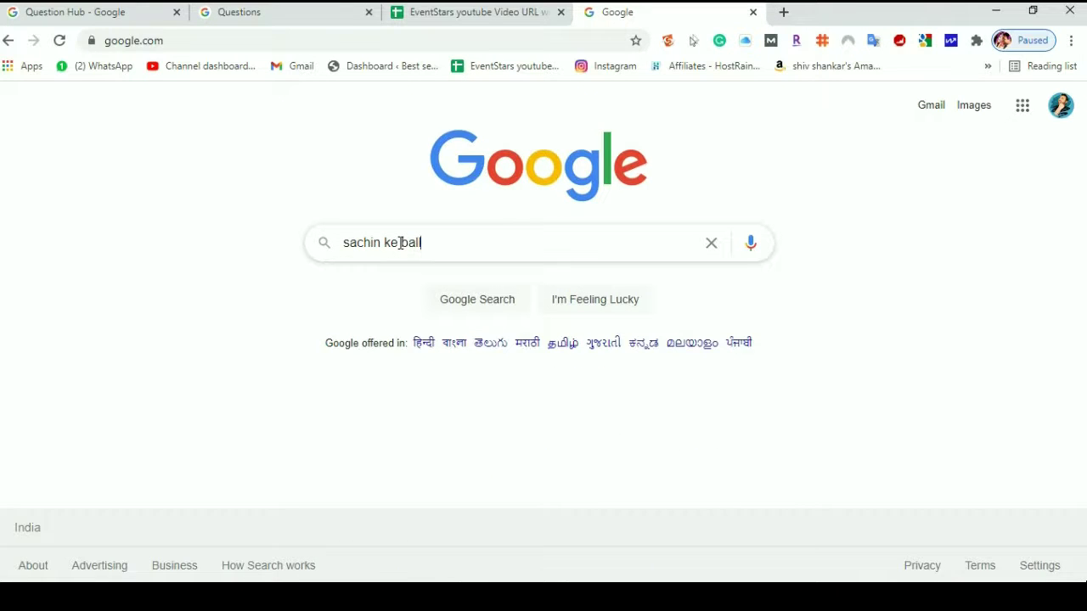
text(e ka wajan kitna h)
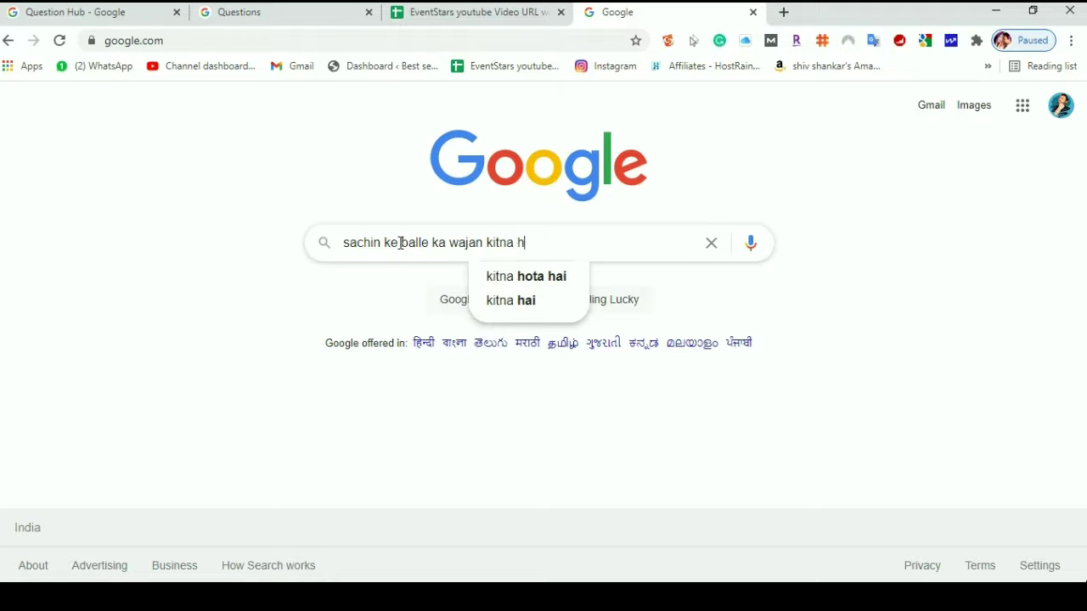
text(ai)
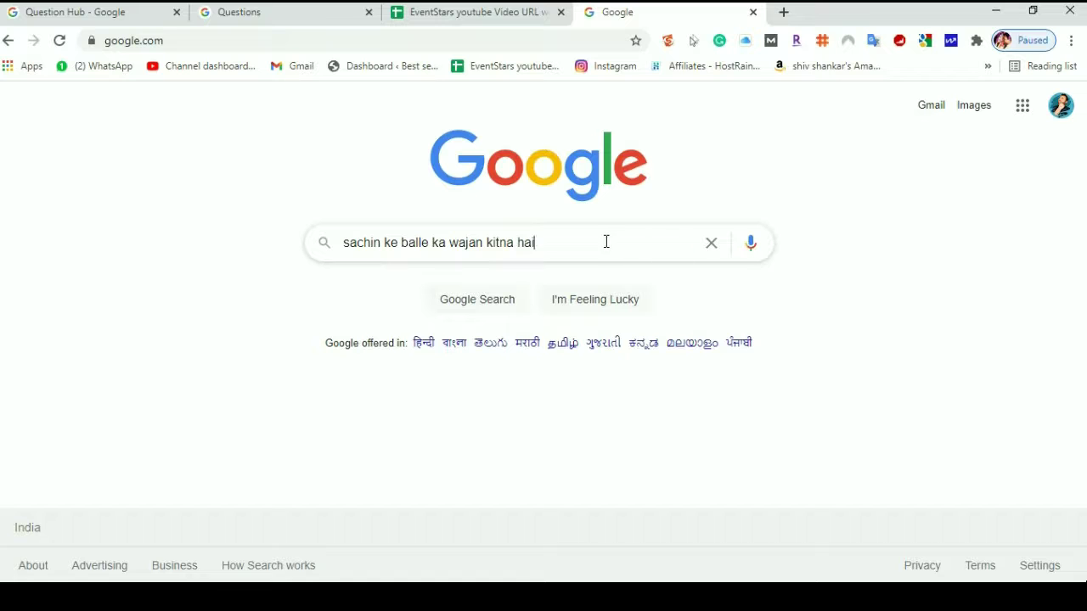
key(Return)
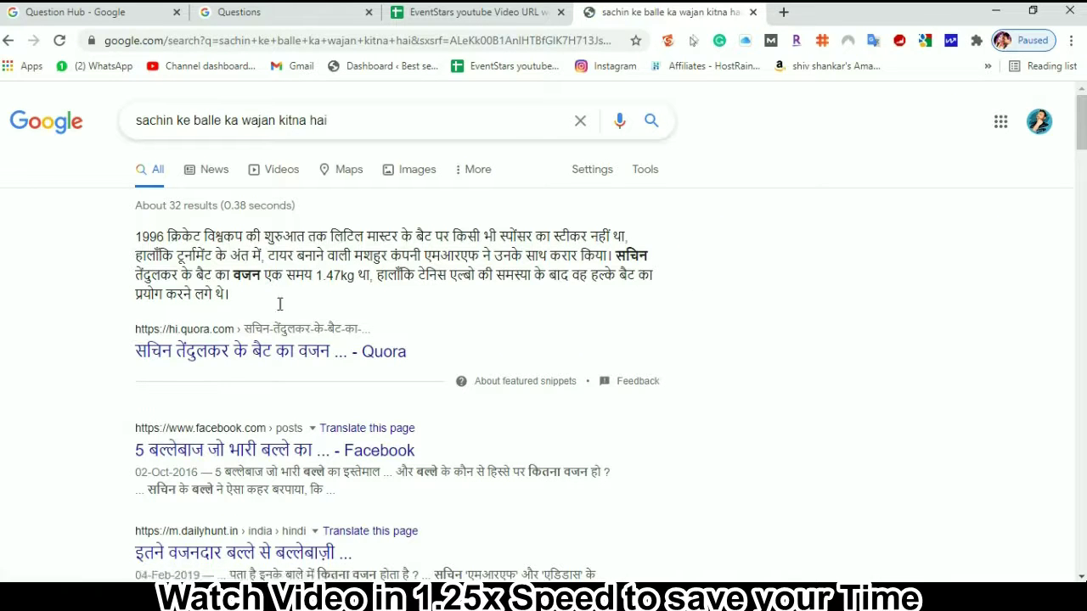
- Examine the Google results for the bat weight query, from the featured snippet to the lower results, with a glance at the Question Hub page
scroll(257, 424, down, 2)
scroll(252, 442, up, 2)
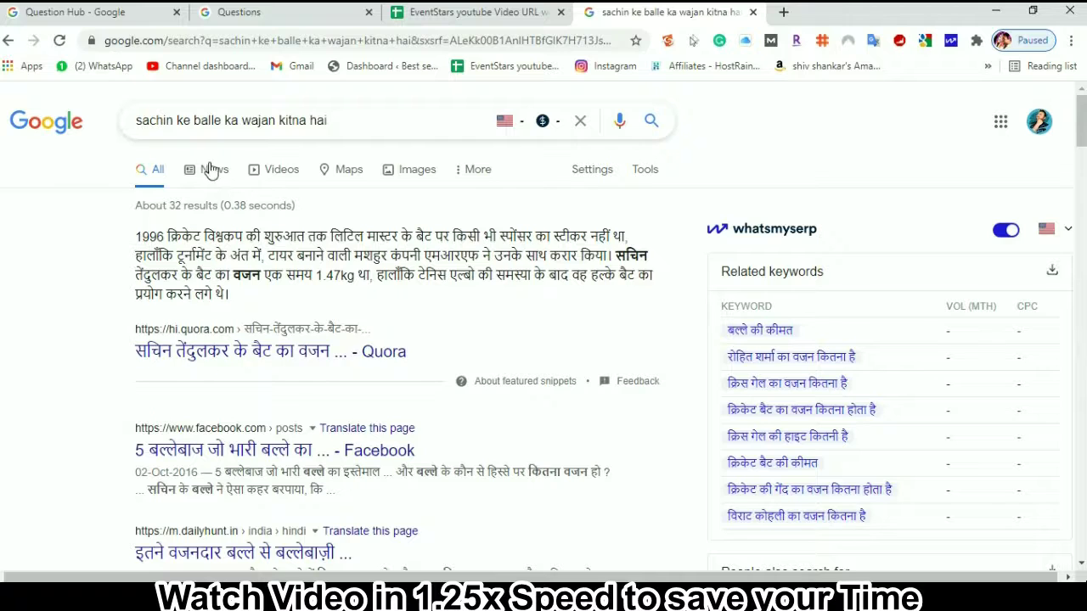
click(85, 12)
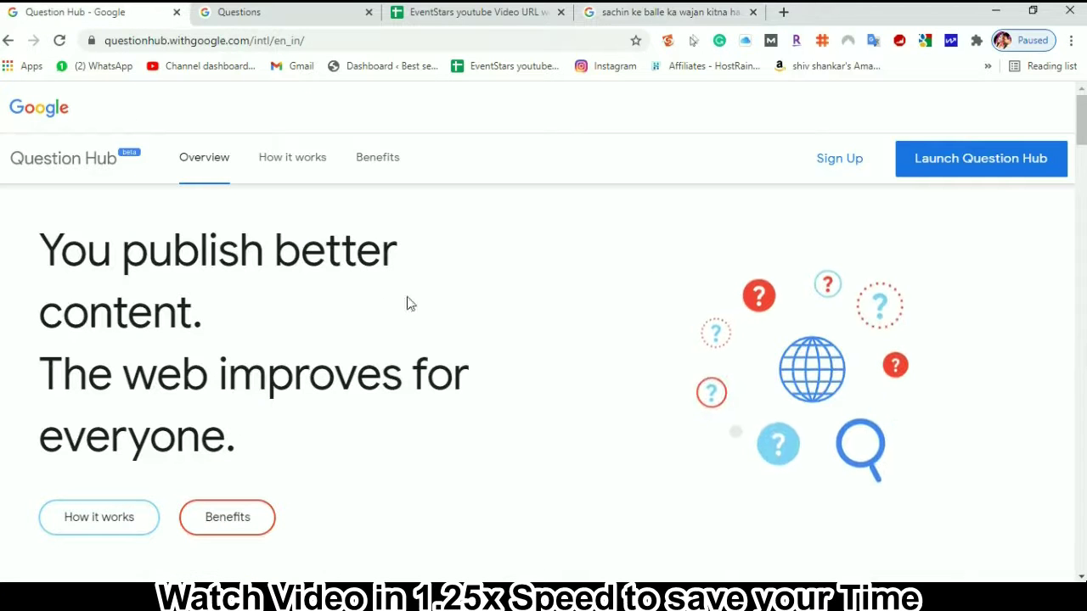
click(630, 12)
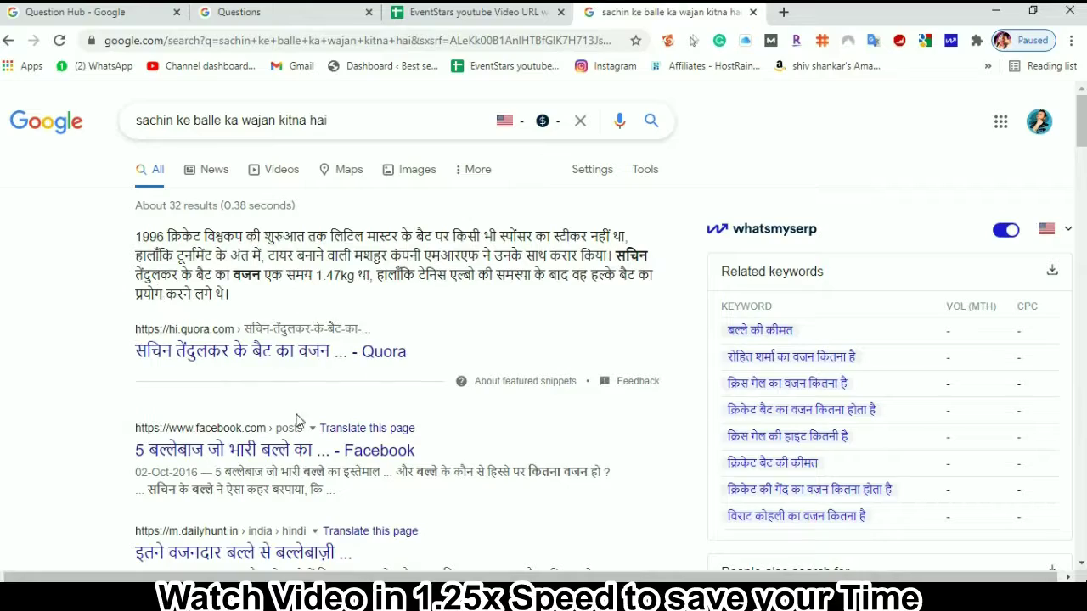
scroll(298, 422, down, 5)
scroll(314, 469, down, 5)
scroll(314, 469, down, 4)
scroll(207, 126, up, 13)
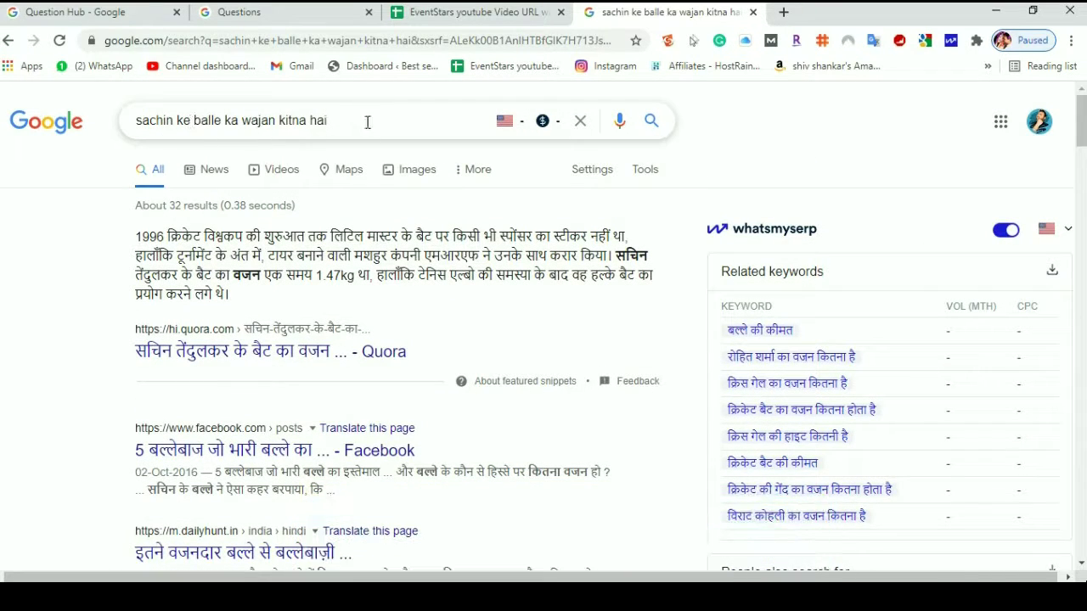
- Reread the "sachin ke balle ka wajan kitna hai" query and examine its Google results down to the lower entries
drag(342, 120, 136, 132)
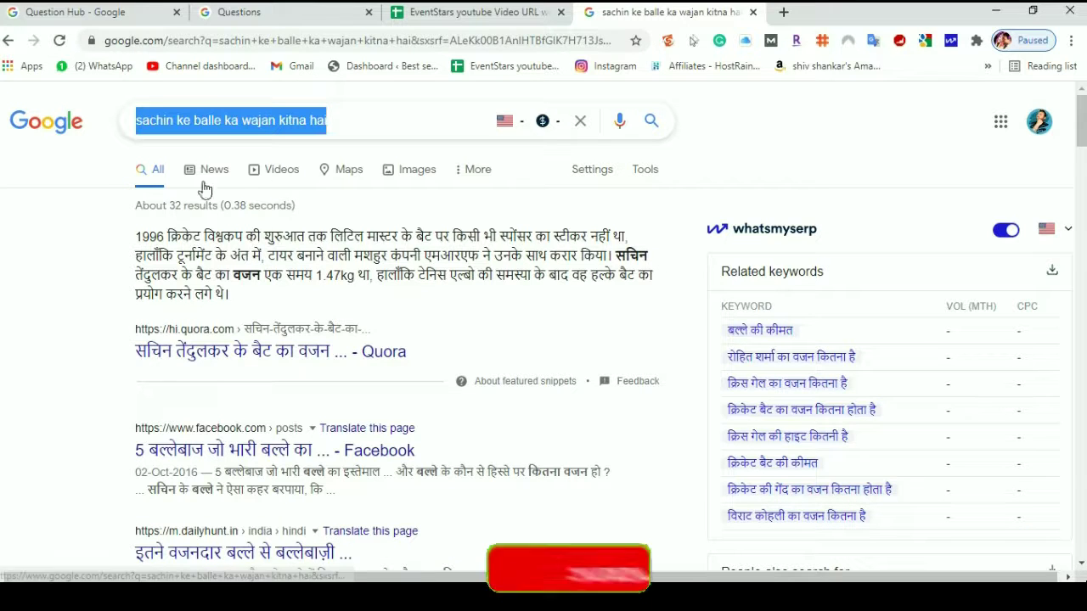
click(354, 116)
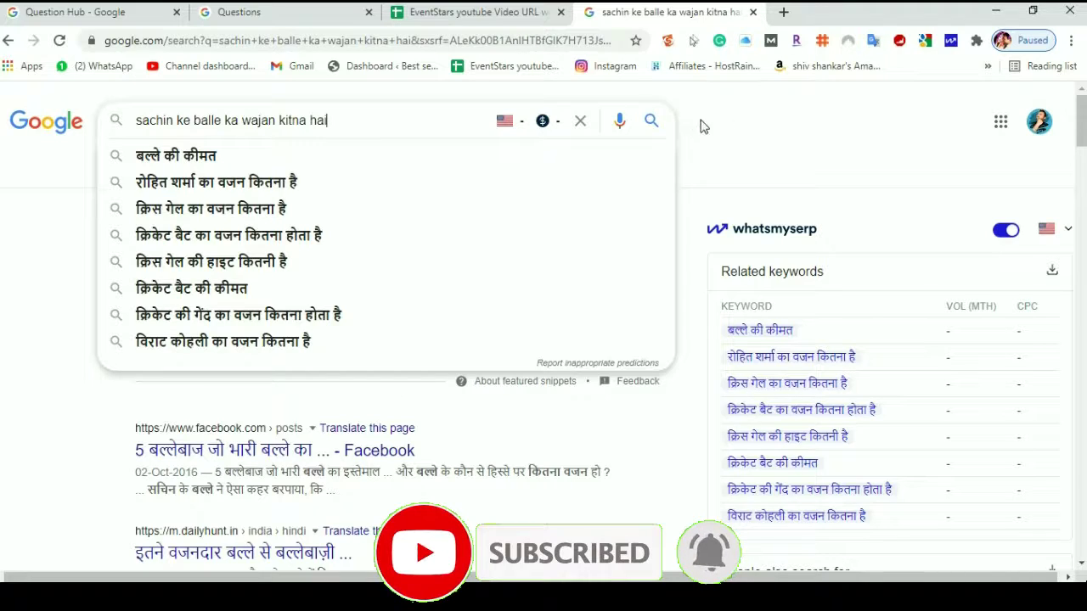
click(751, 117)
scroll(276, 343, down, 6)
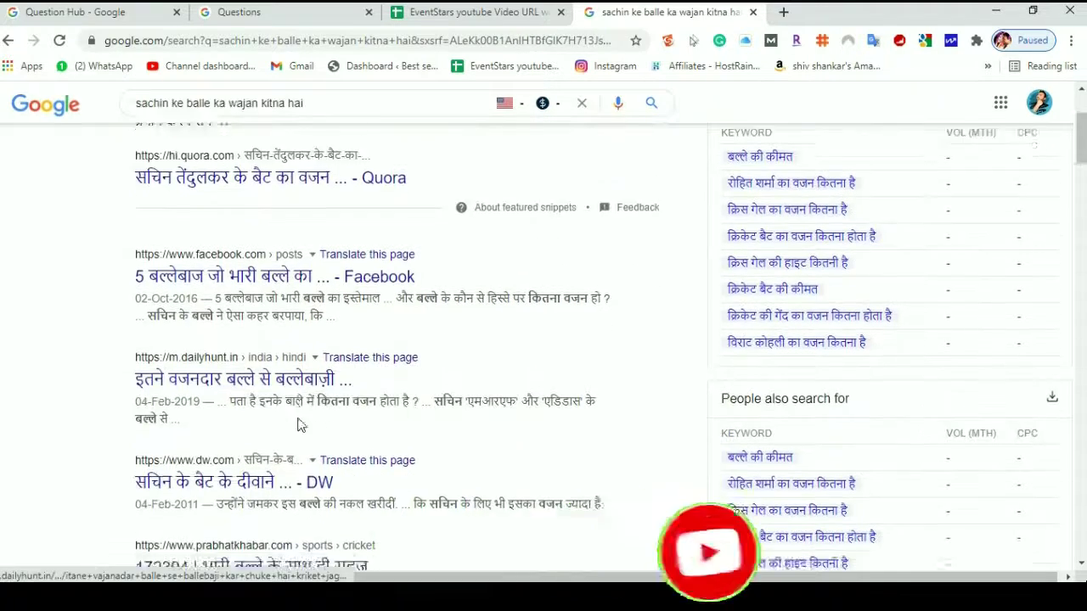
scroll(291, 445, down, 7)
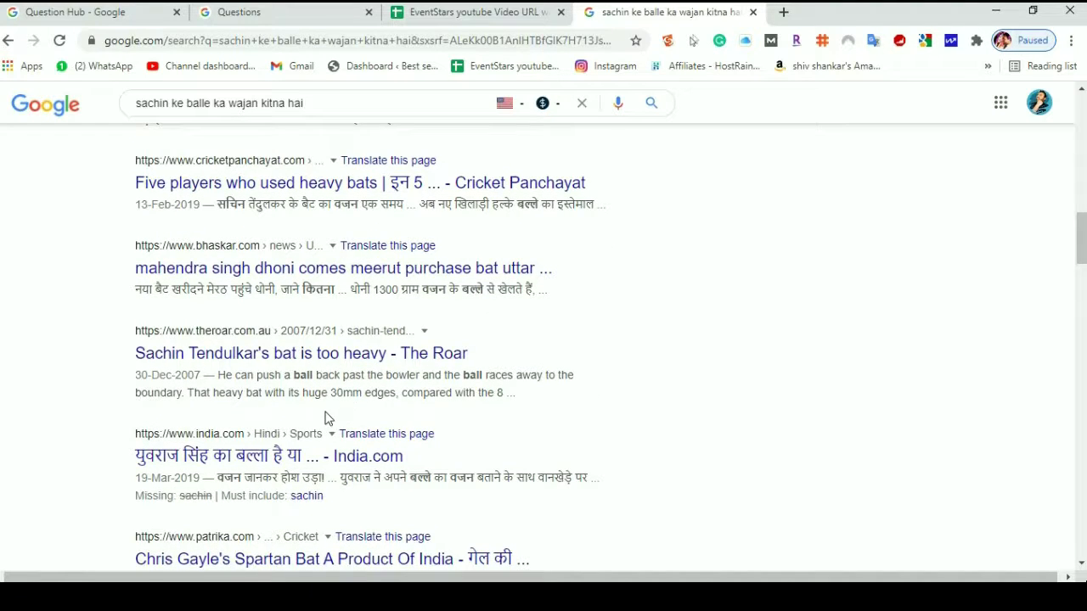
scroll(327, 418, down, 3)
scroll(321, 476, down, 4)
scroll(321, 477, up, 12)
scroll(321, 477, up, 3)
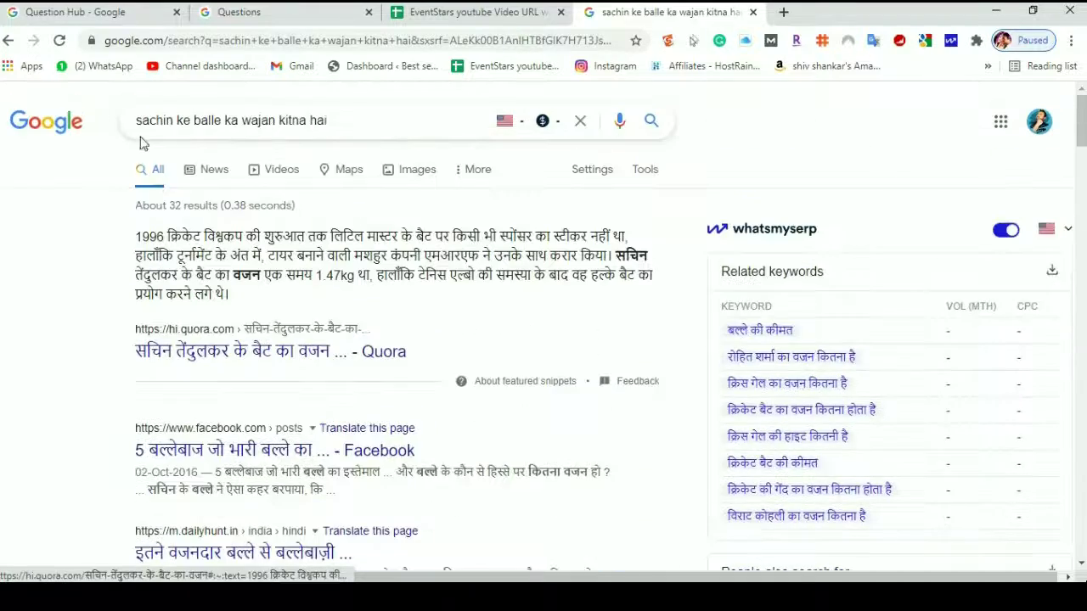
- Compare the Question Hub landing page, the bat weight search results and the list of "blogger" questions
click(75, 12)
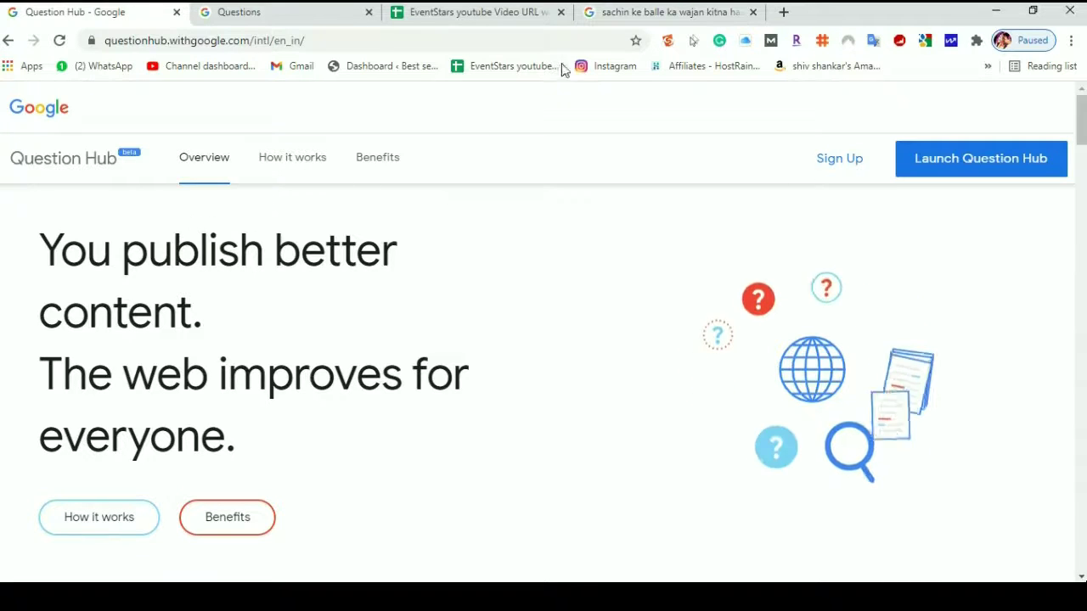
click(638, 14)
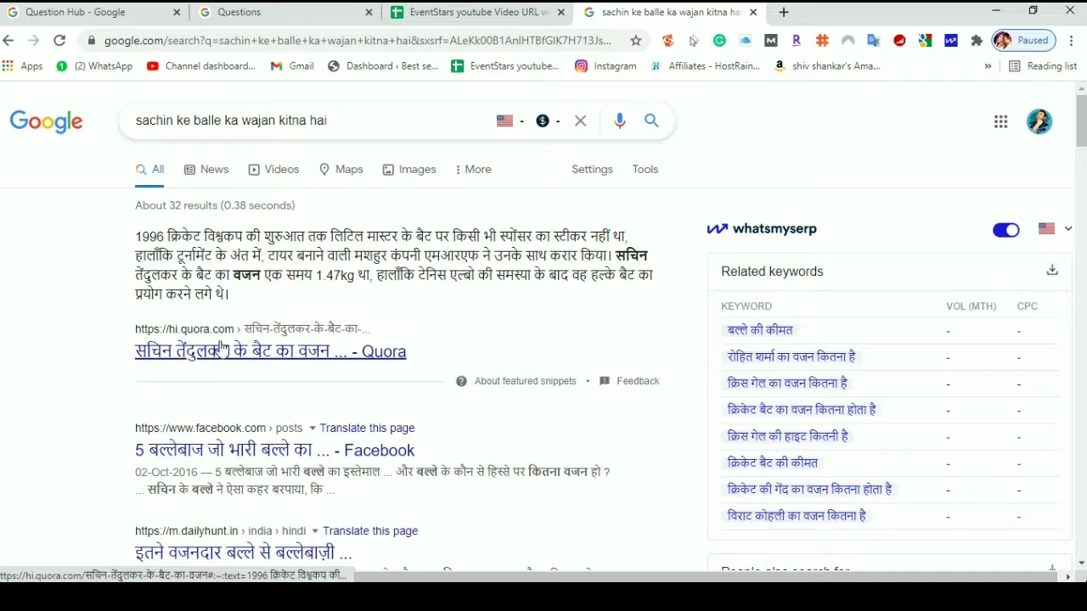
scroll(306, 361, down, 2)
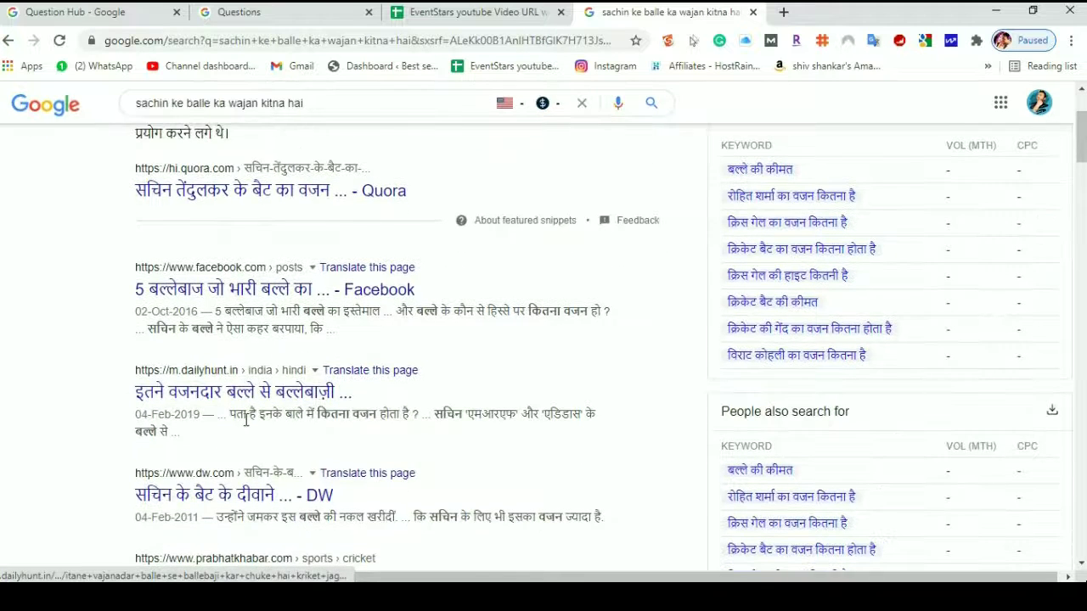
scroll(300, 399, down, 2)
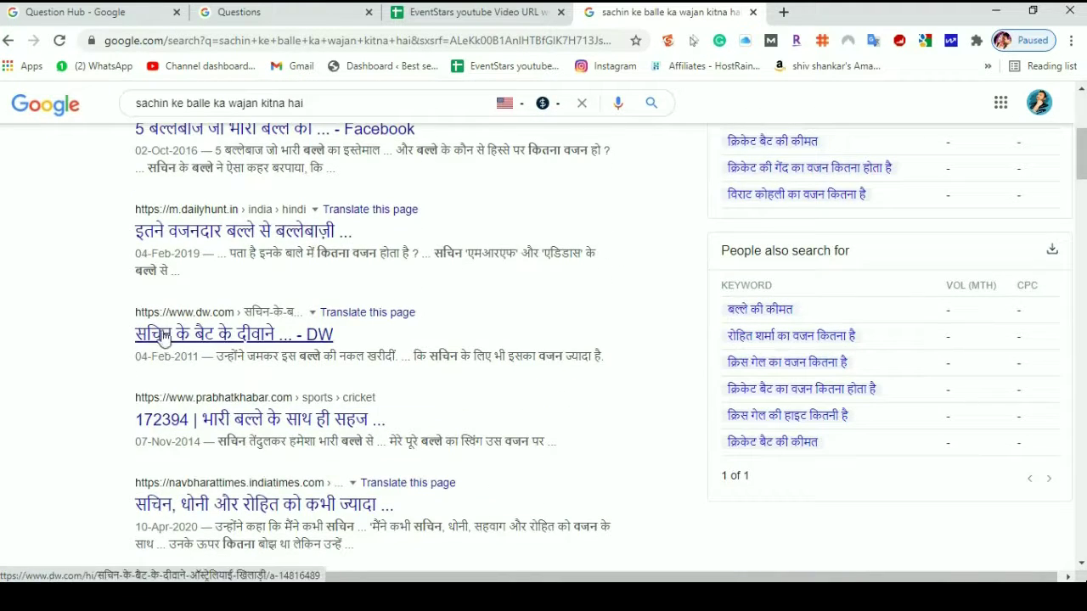
scroll(312, 395, down, 1)
scroll(312, 395, down, 2)
click(80, 11)
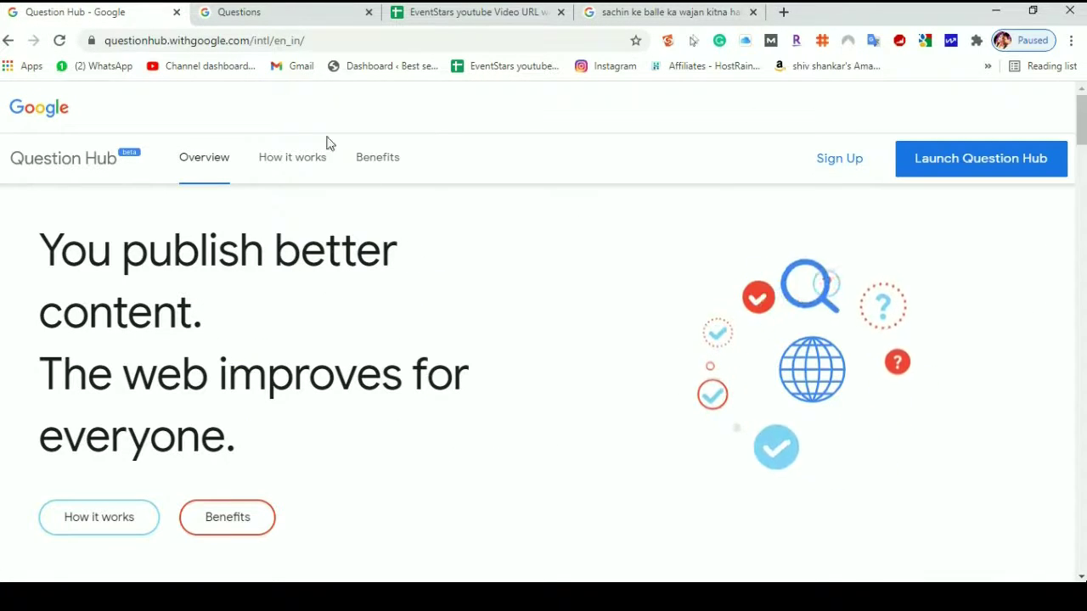
key(ctrl+Tab)
scroll(340, 340, down, 2)
scroll(409, 497, up, 5)
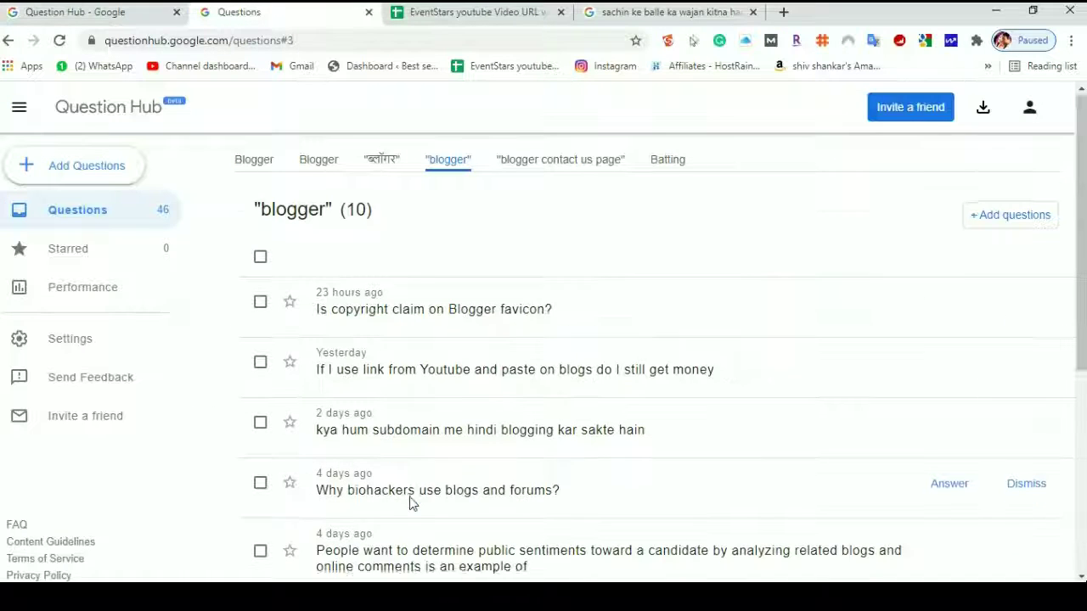
- Copy the query "sachin ke balle ka wajan kitna hai" from Google and search for it among Question Hub's questions to add
click(637, 12)
click(369, 106)
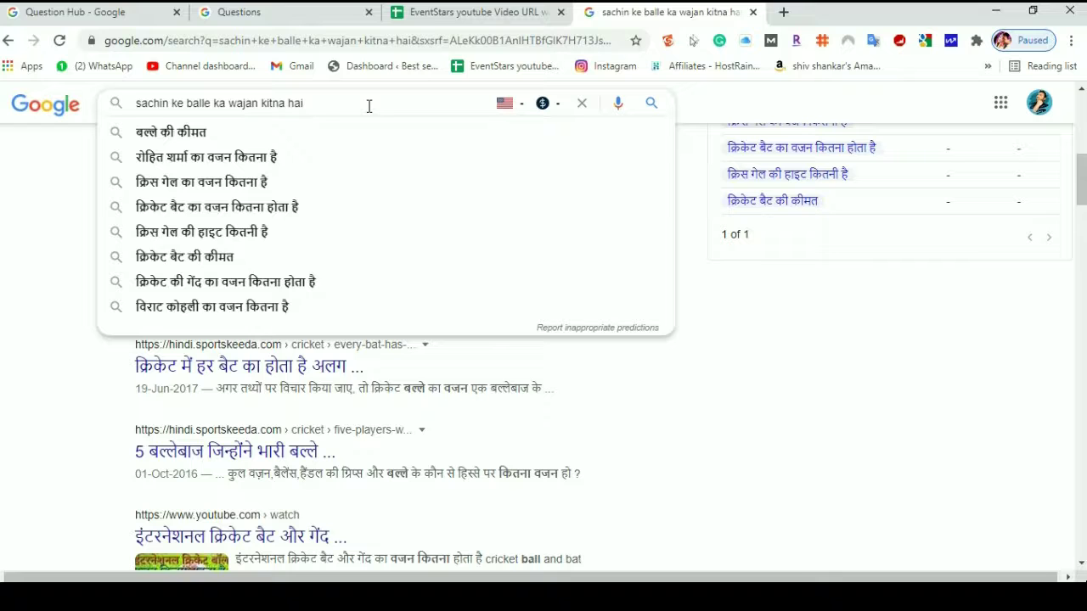
key(ctrl+a)
key(ctrl+c)
click(224, 12)
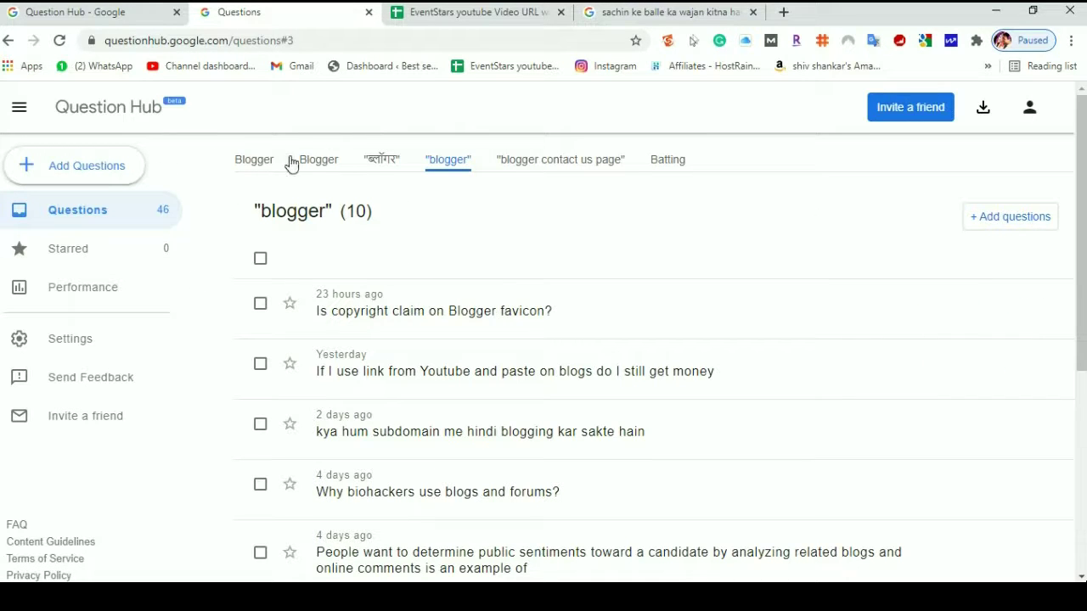
click(77, 172)
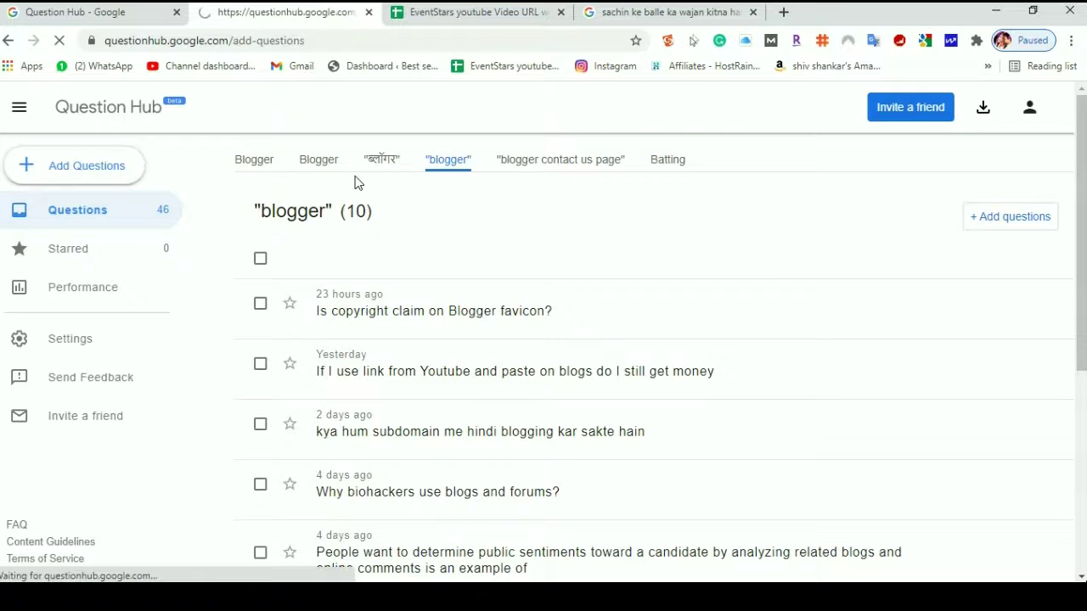
click(230, 170)
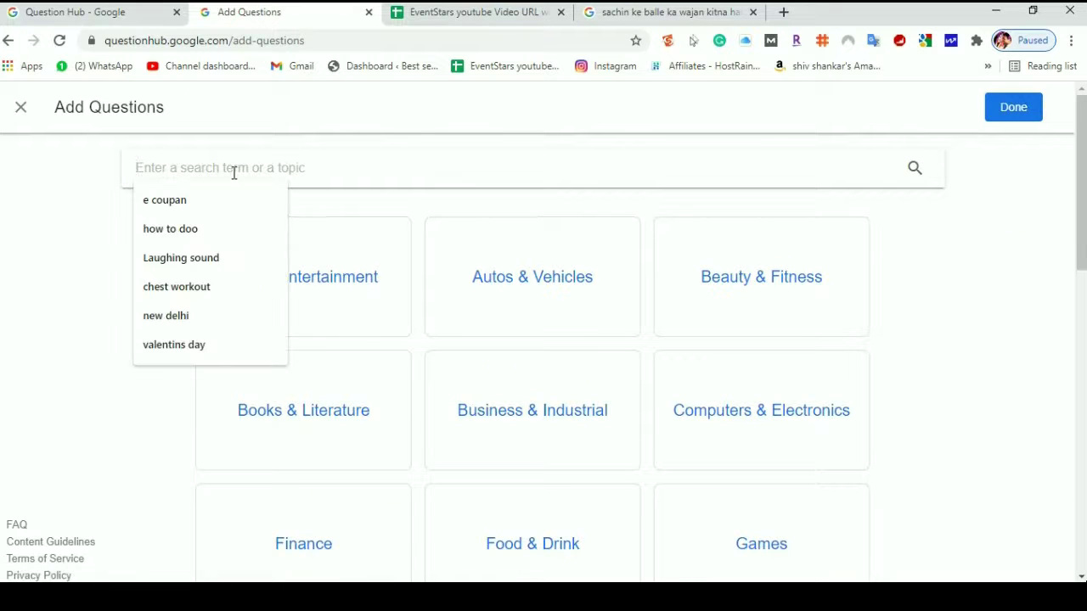
key(ctrl+v)
click(914, 169)
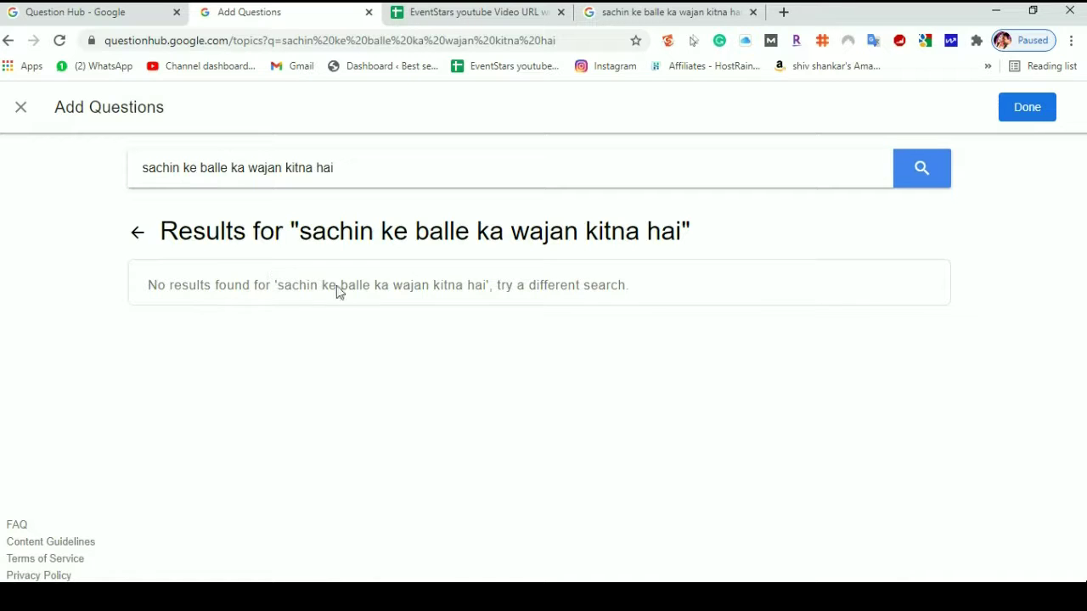
- Return to the Add Questions topic categories and look through them from Arts & Entertainment to Geography
click(136, 233)
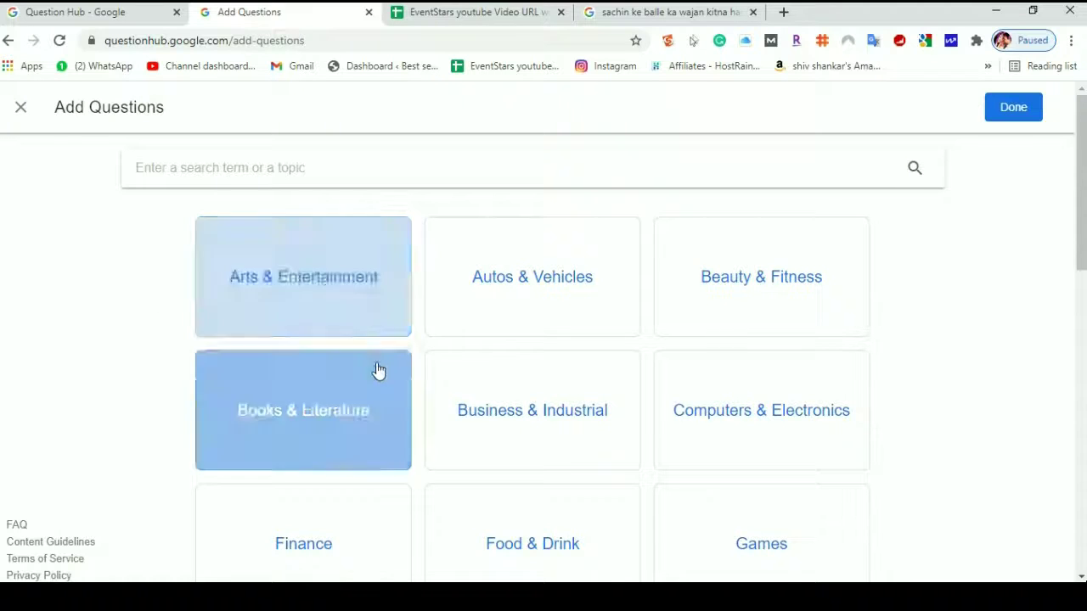
scroll(376, 364, down, 10)
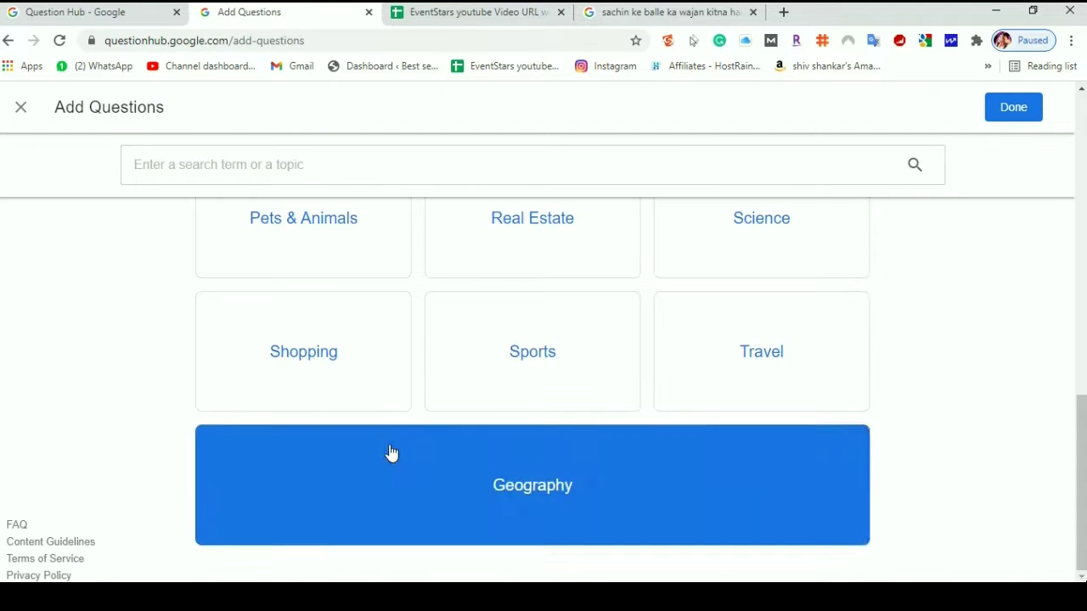
scroll(391, 452, up, 10)
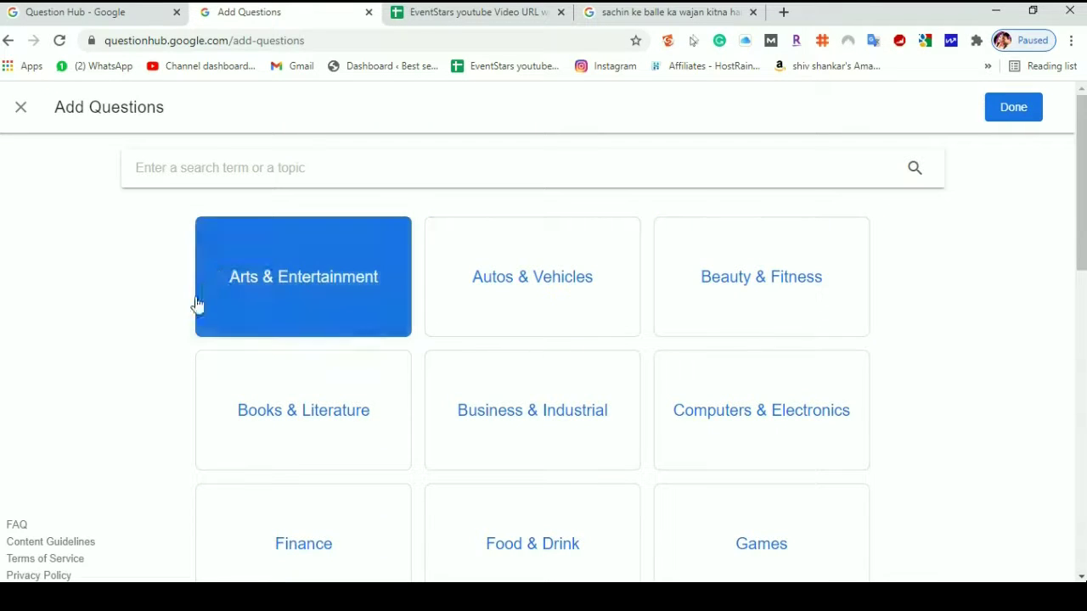
scroll(167, 339, down, 3)
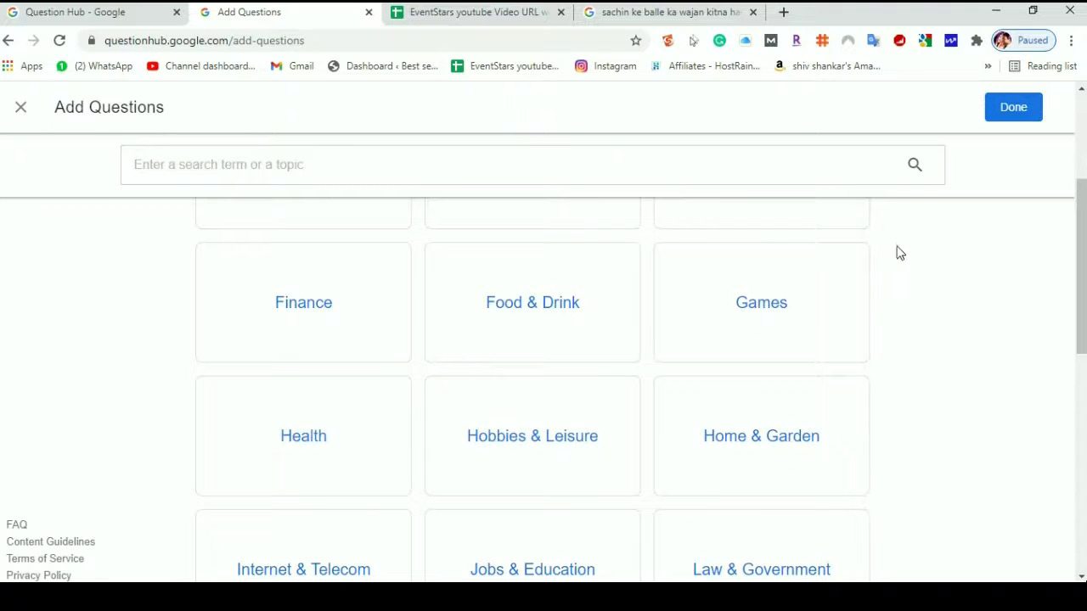
scroll(927, 340, up, 3)
click(102, 13)
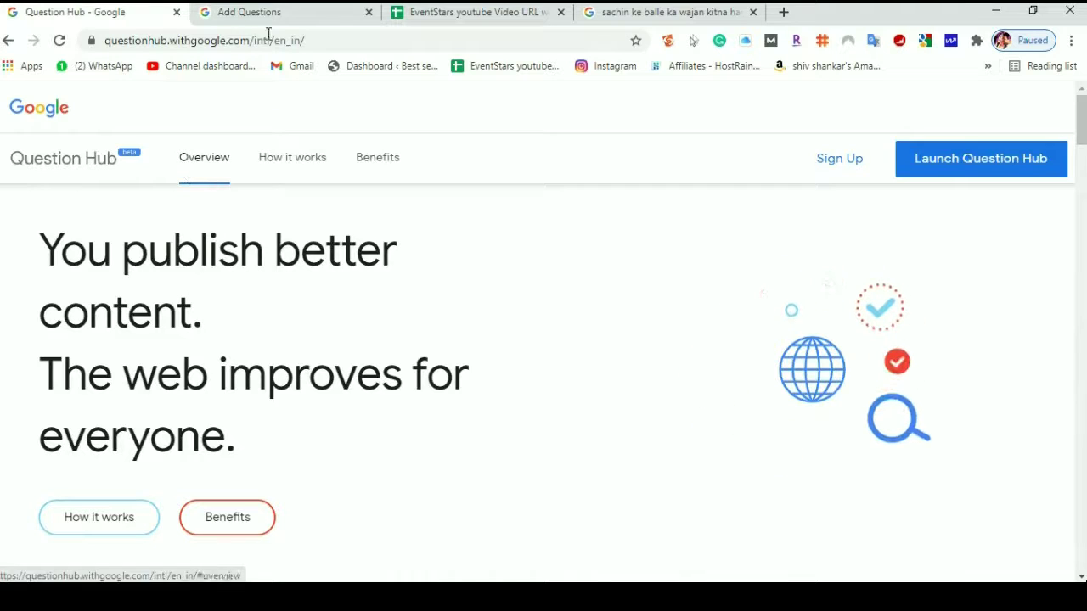
click(254, 12)
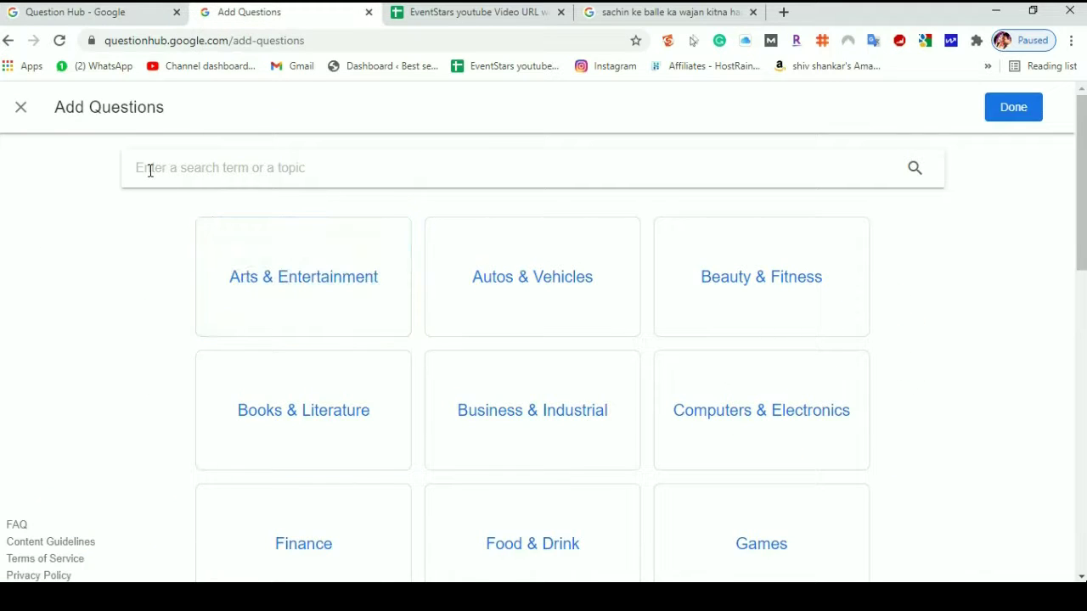
- View the Arts & Entertainment topics, close Add Questions and look at the first Blogger question list
click(323, 307)
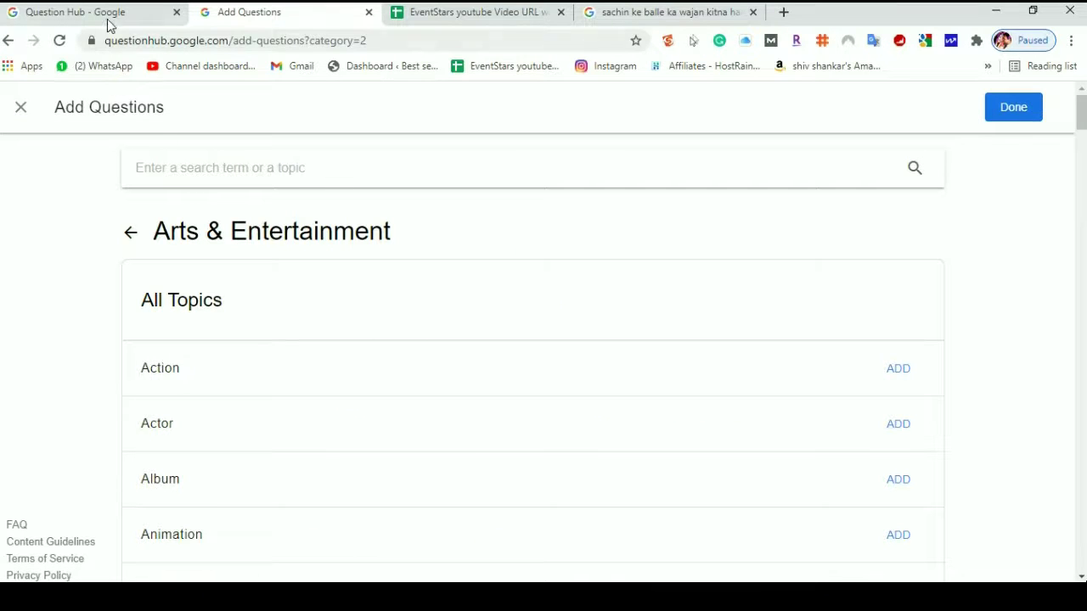
click(22, 107)
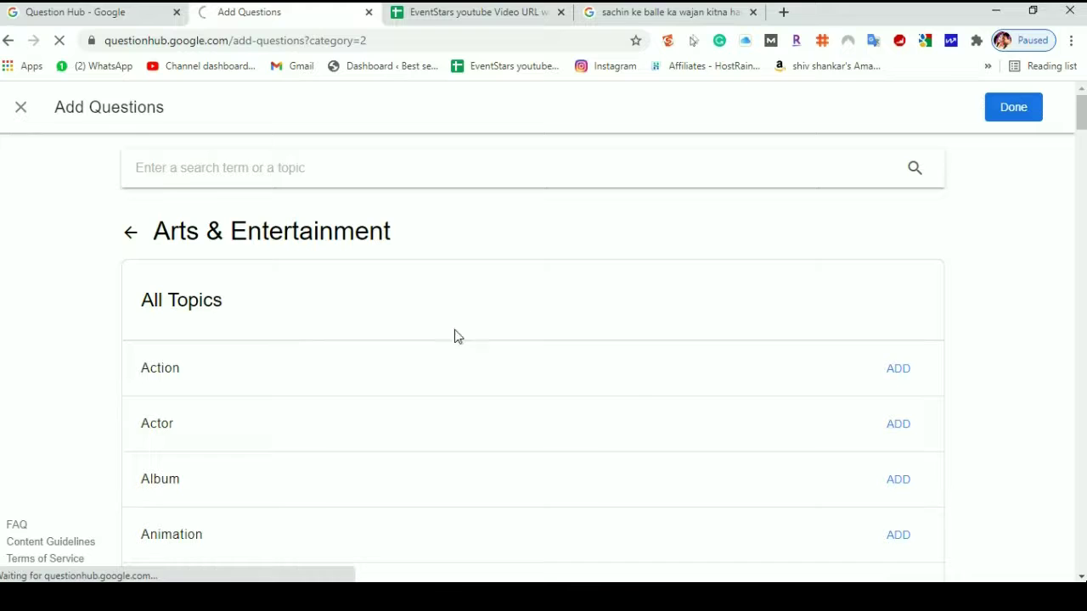
scroll(417, 280, down, 3)
scroll(417, 321, up, 3)
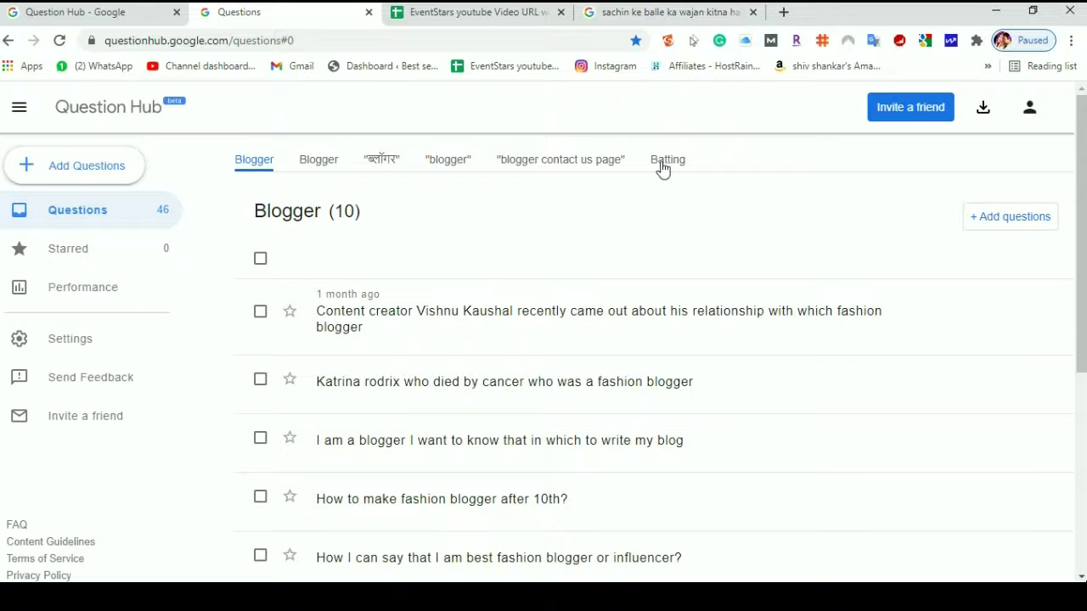
scroll(538, 376, down, 1)
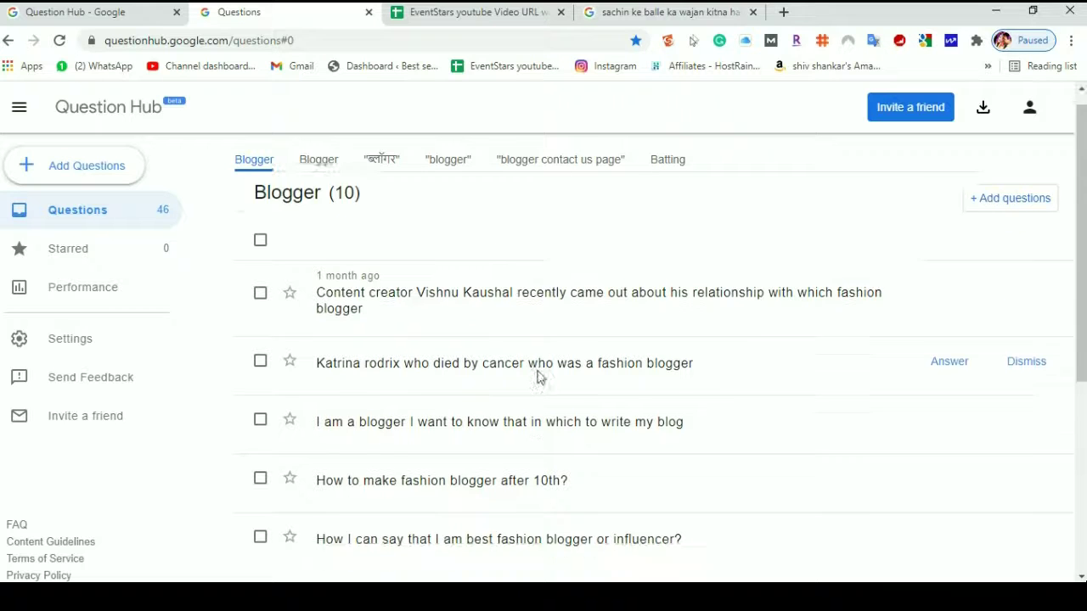
- Review the Batting questions, highlighting "RR only batsman in IPL century" as an example, and clear the highlight
click(667, 161)
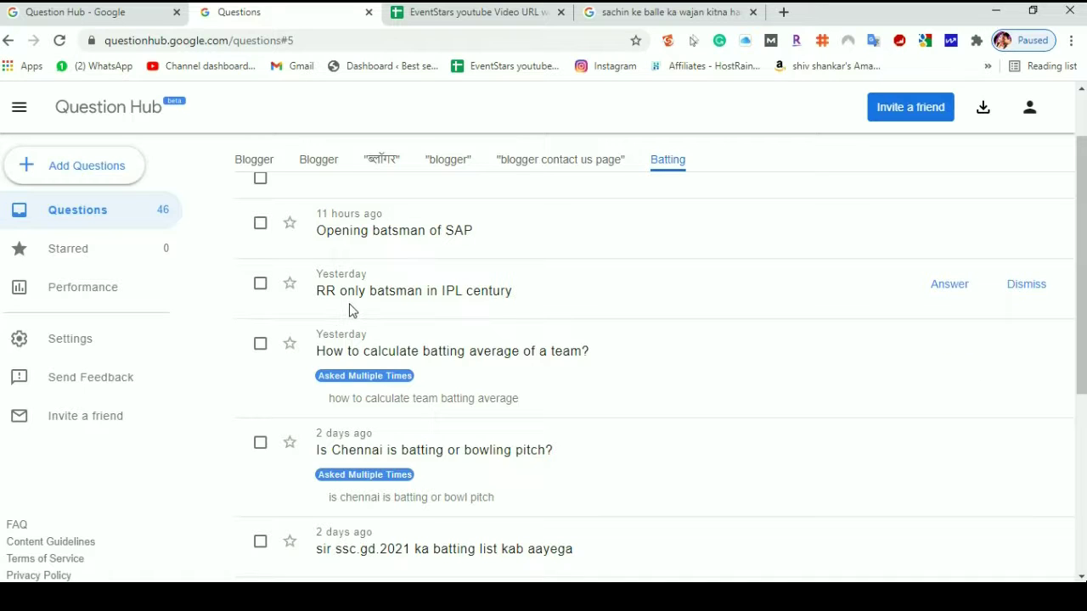
drag(517, 292, 331, 301)
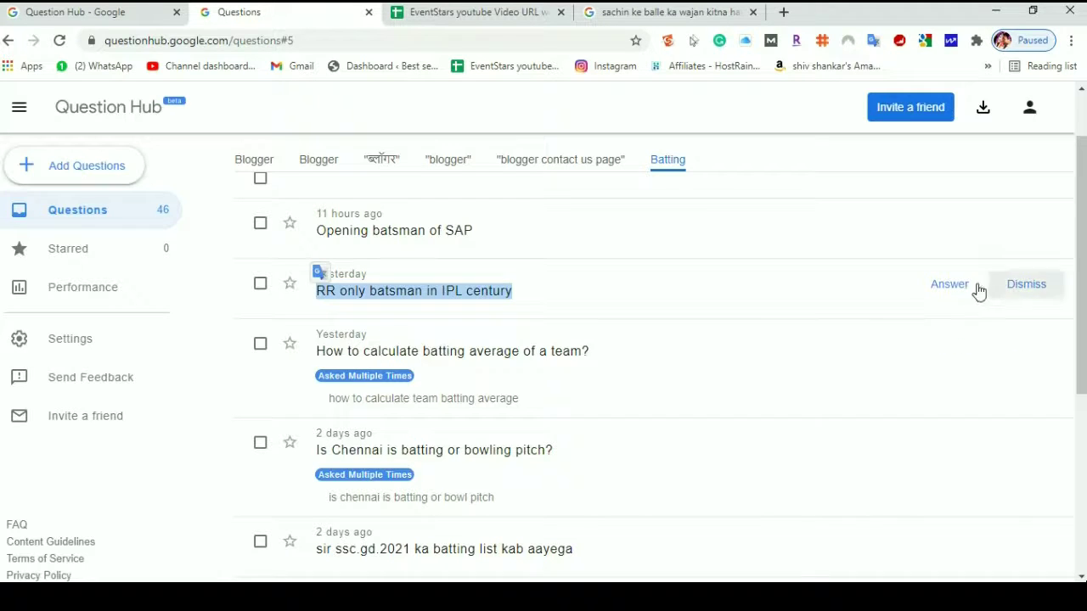
scroll(509, 425, up, 1)
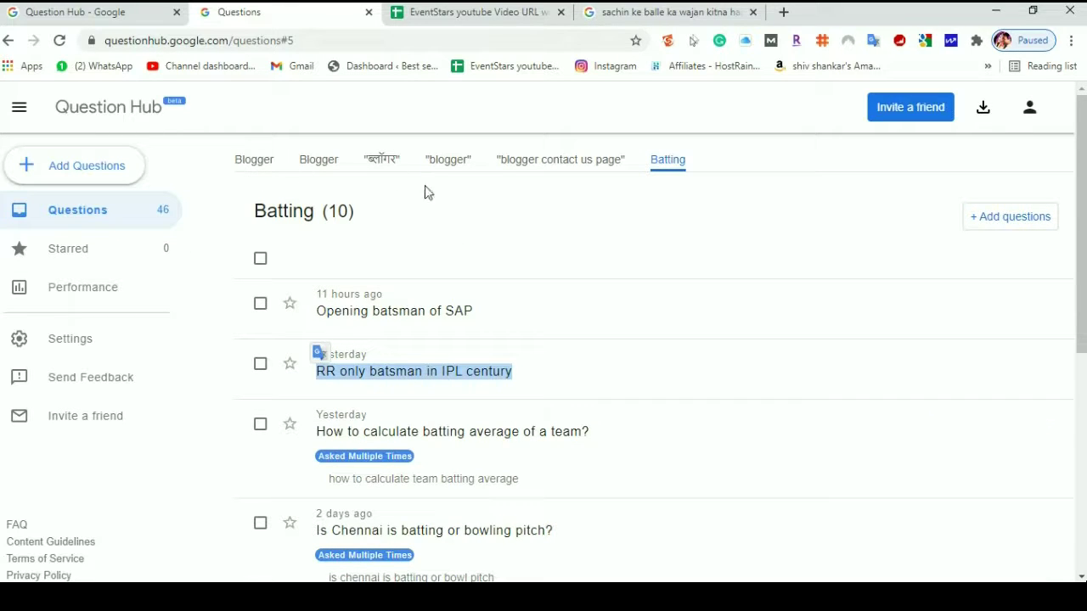
click(758, 164)
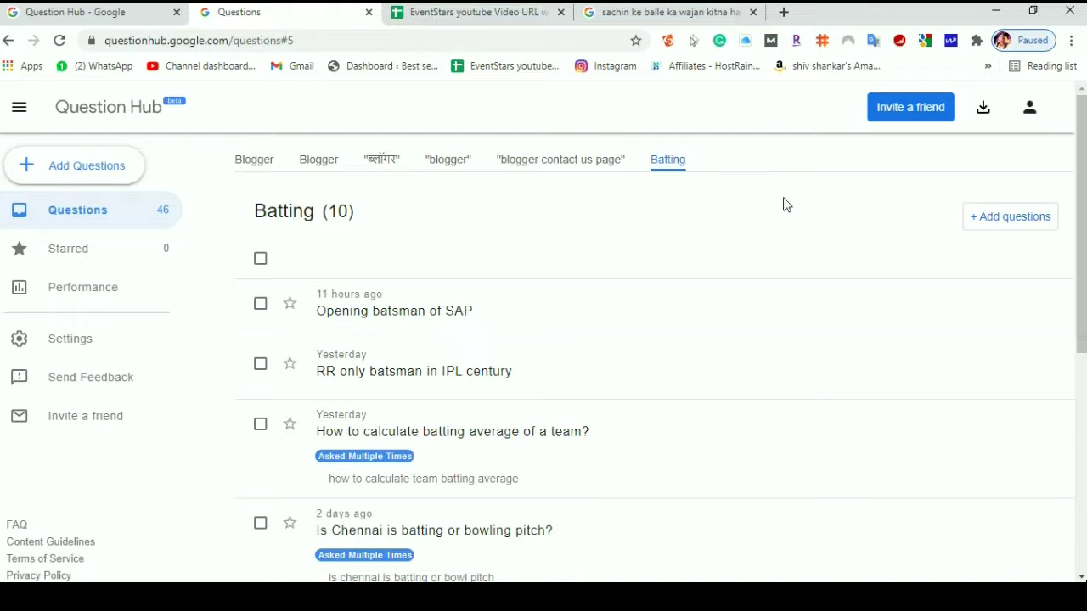
- Search Google for "google question hub" and open the Question Hub website from the results
mouse_move(535, 327)
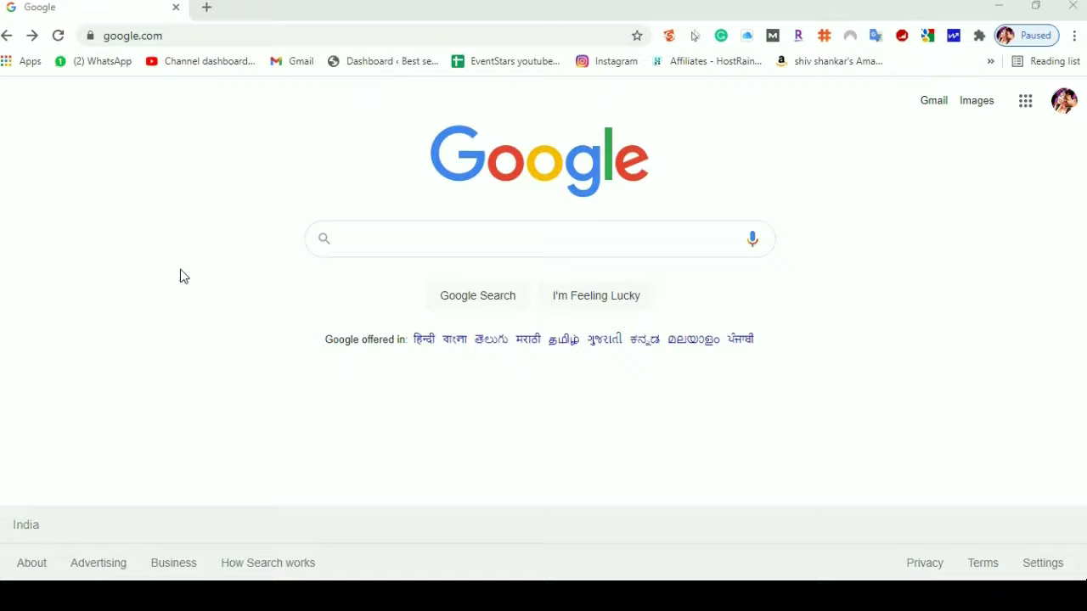
click(366, 239)
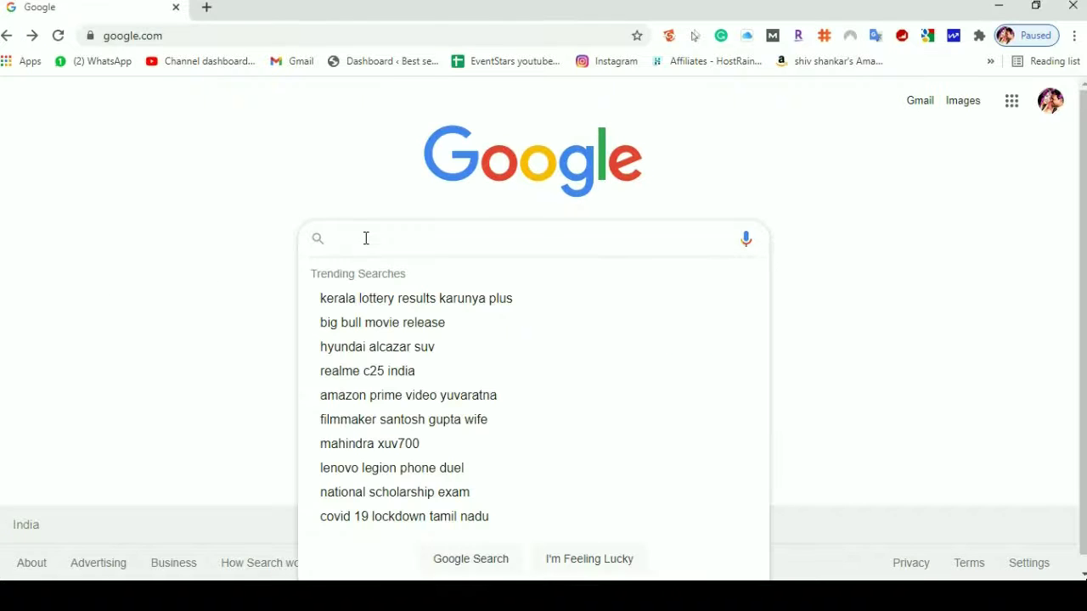
text(google )
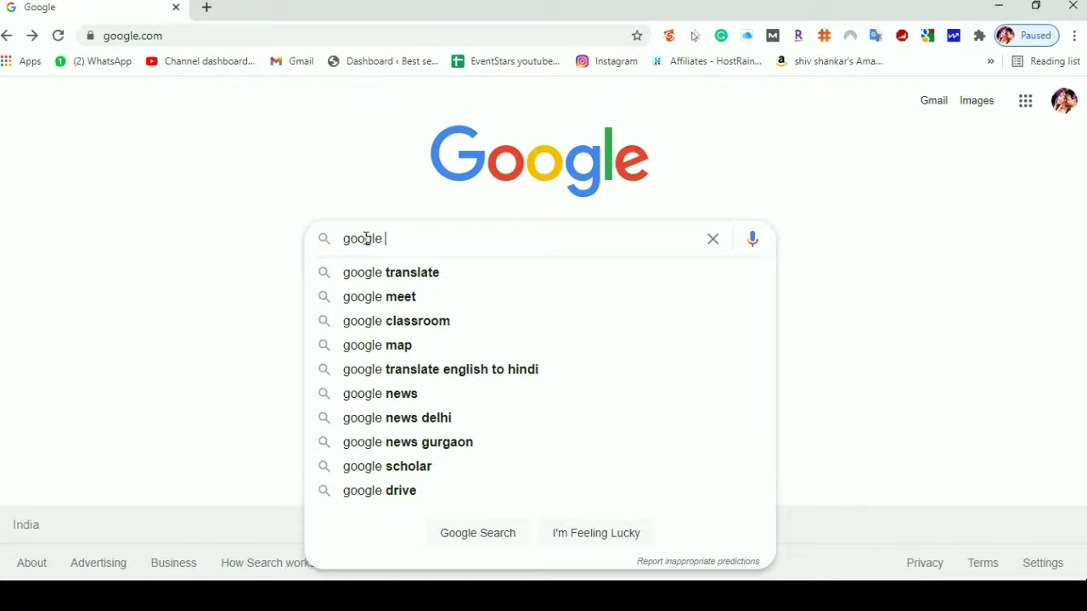
text(q)
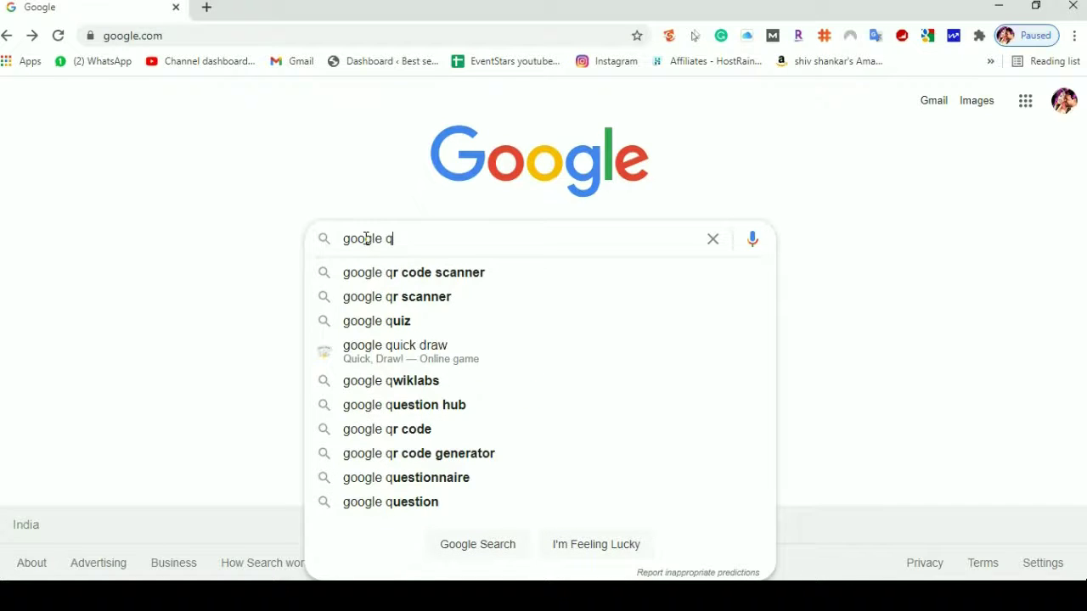
text(ues)
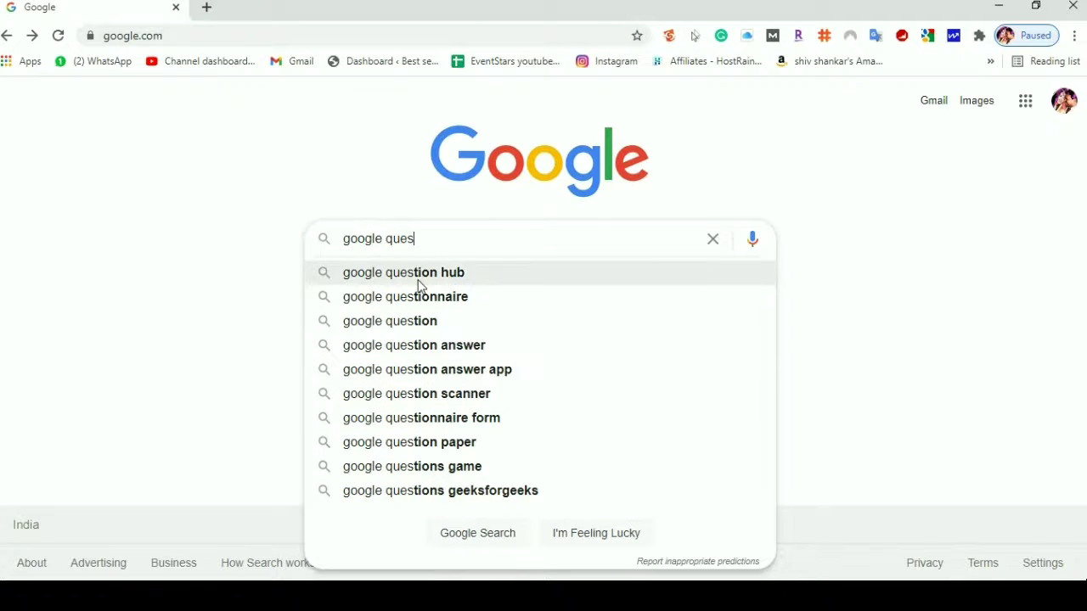
click(417, 276)
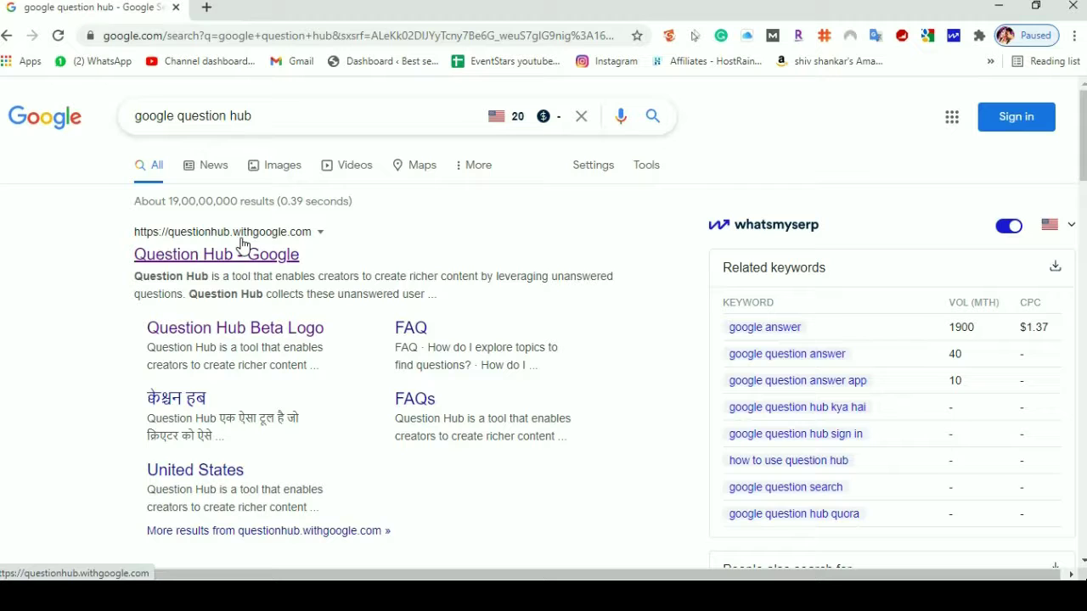
click(276, 260)
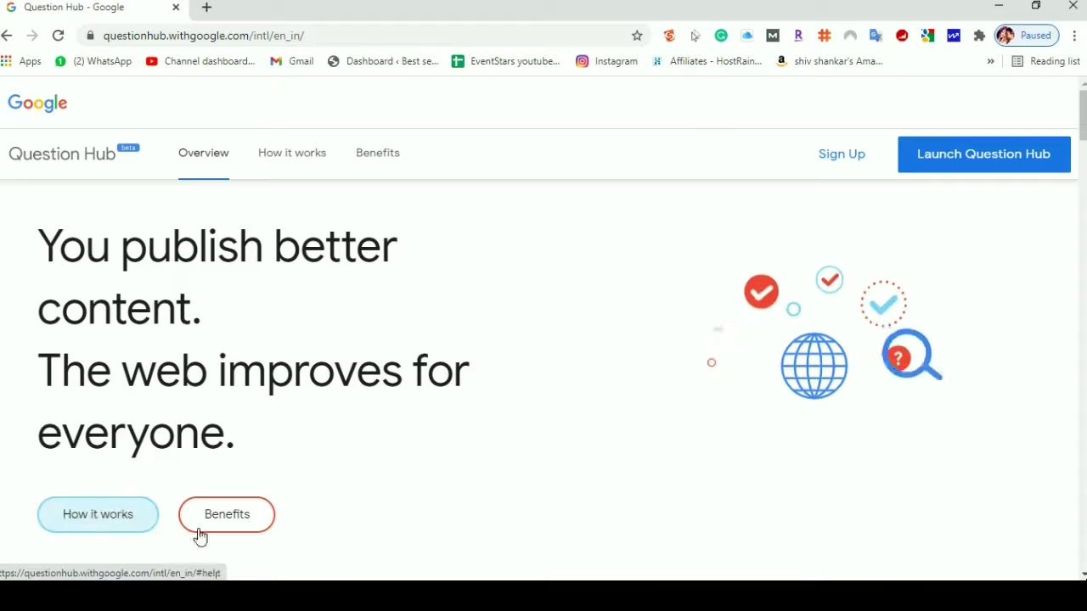
- Start the Question Hub sign-up, choose the second listed Google account and sign in with the account password
click(839, 158)
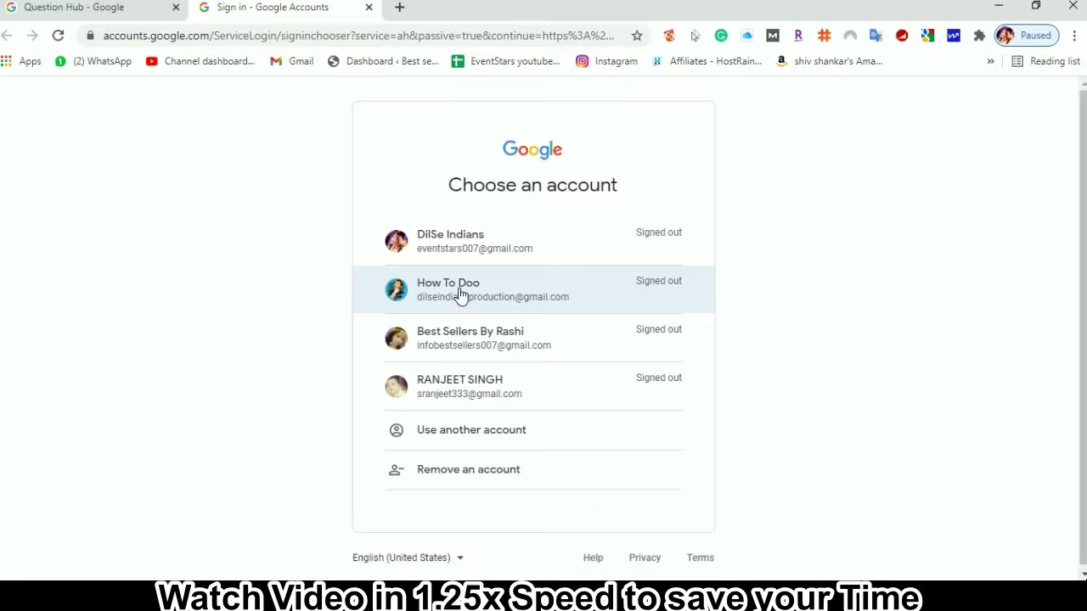
click(459, 294)
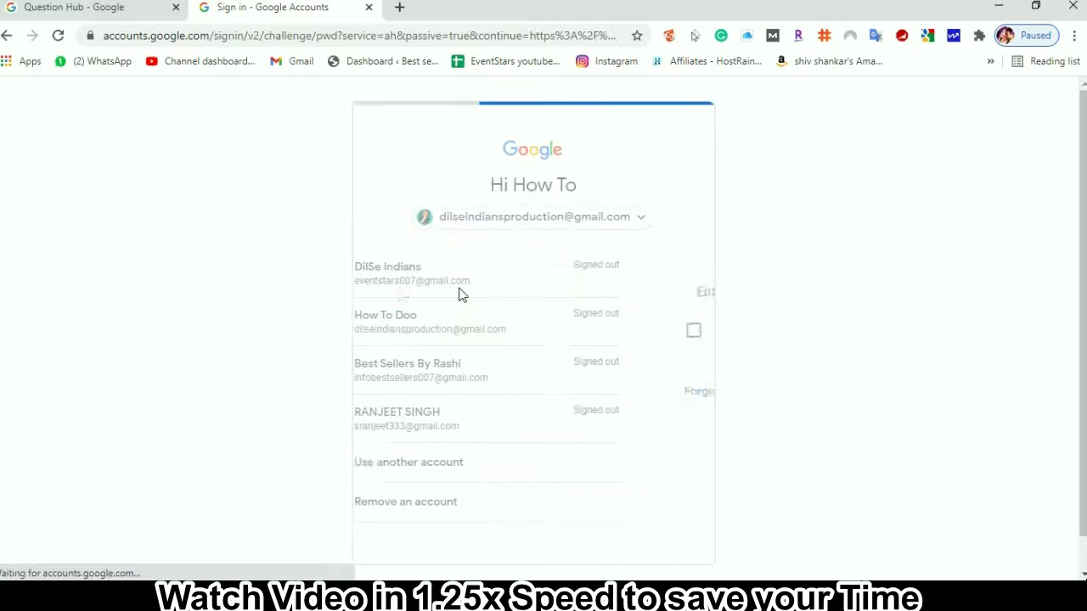
text(••••••)
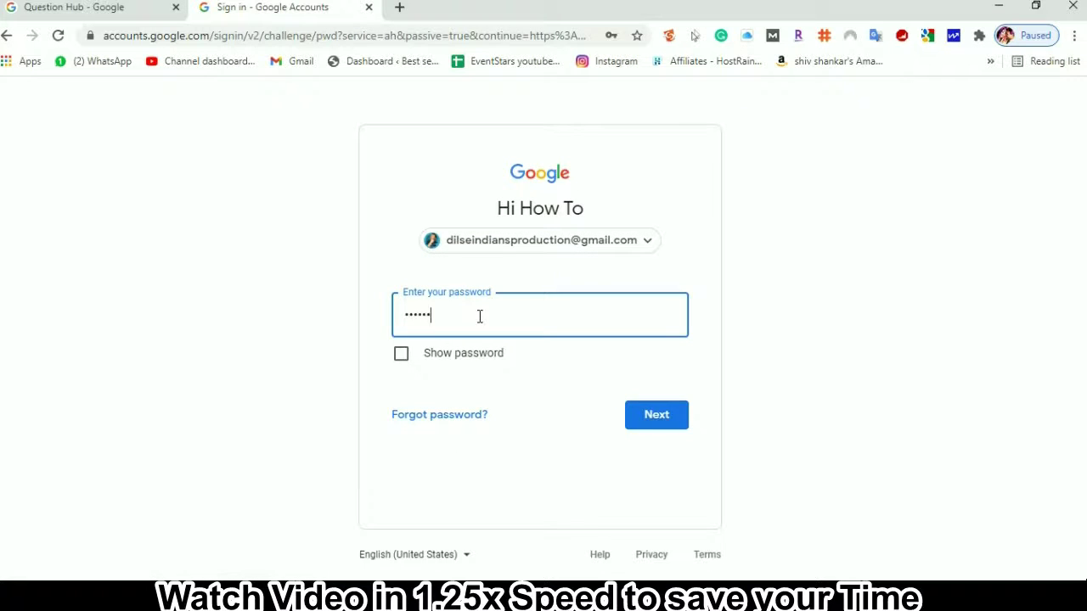
text(•••)
key(Return)
click(478, 312)
text(•••••)
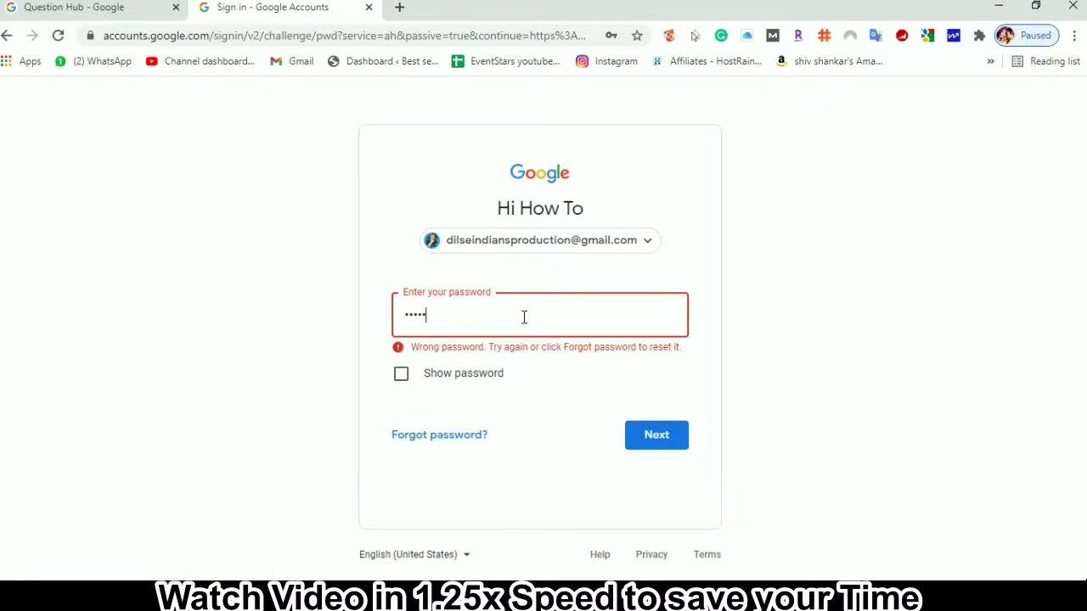
text(•••)
key(Return)
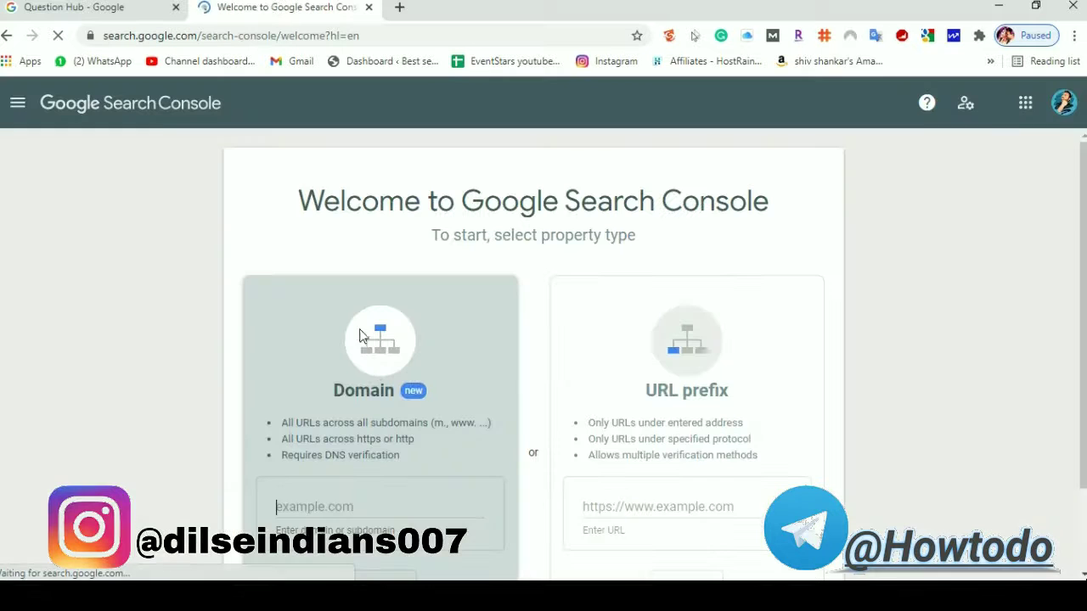
click(640, 504)
scroll(640, 505, down, 2)
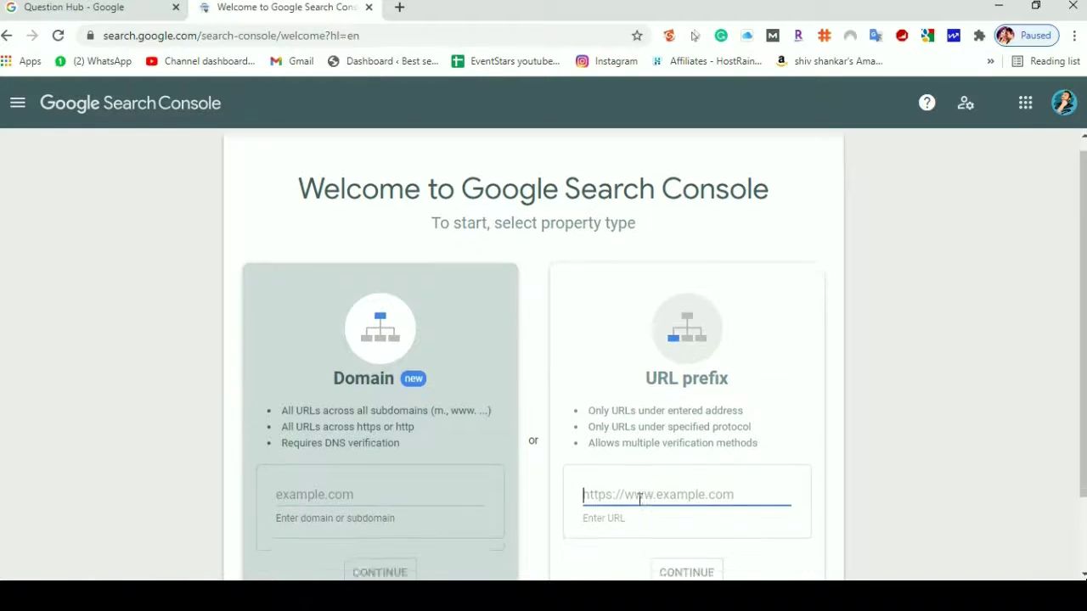
text(h)
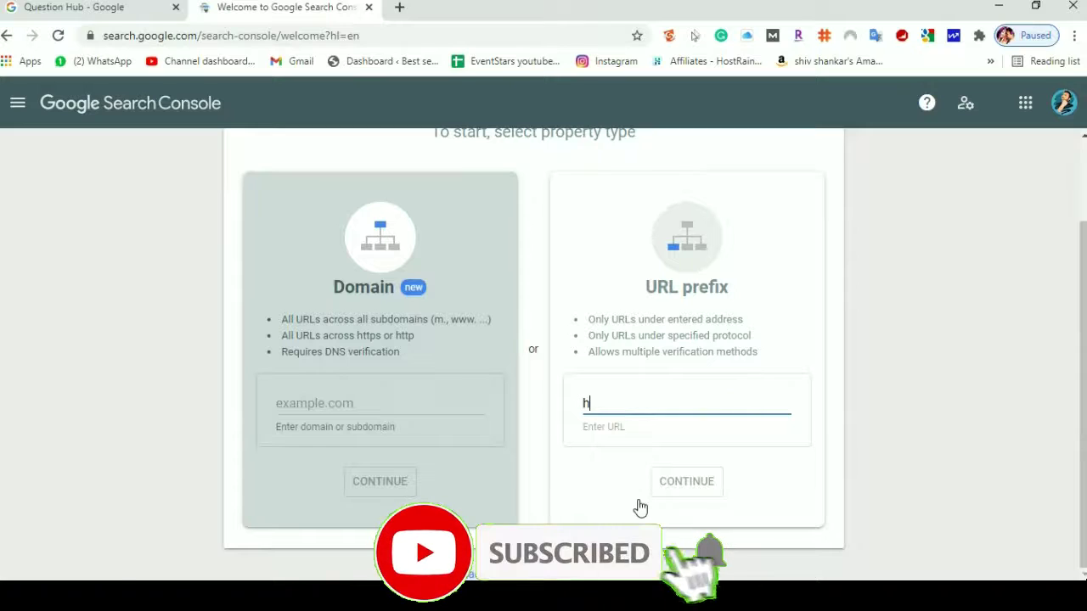
text(ttps)
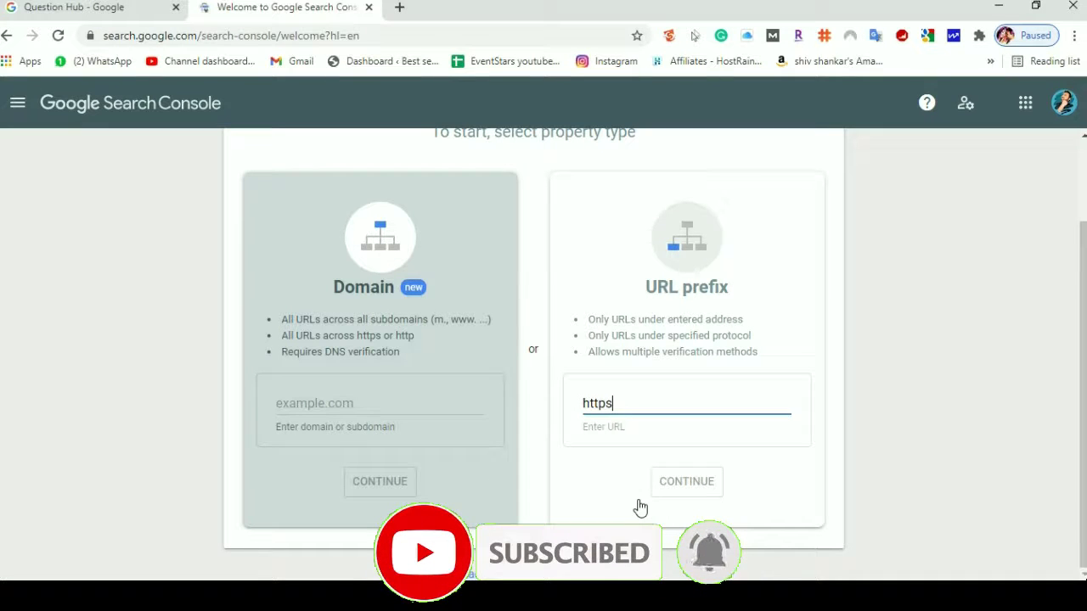
text(://www.bloggersthinking.com)
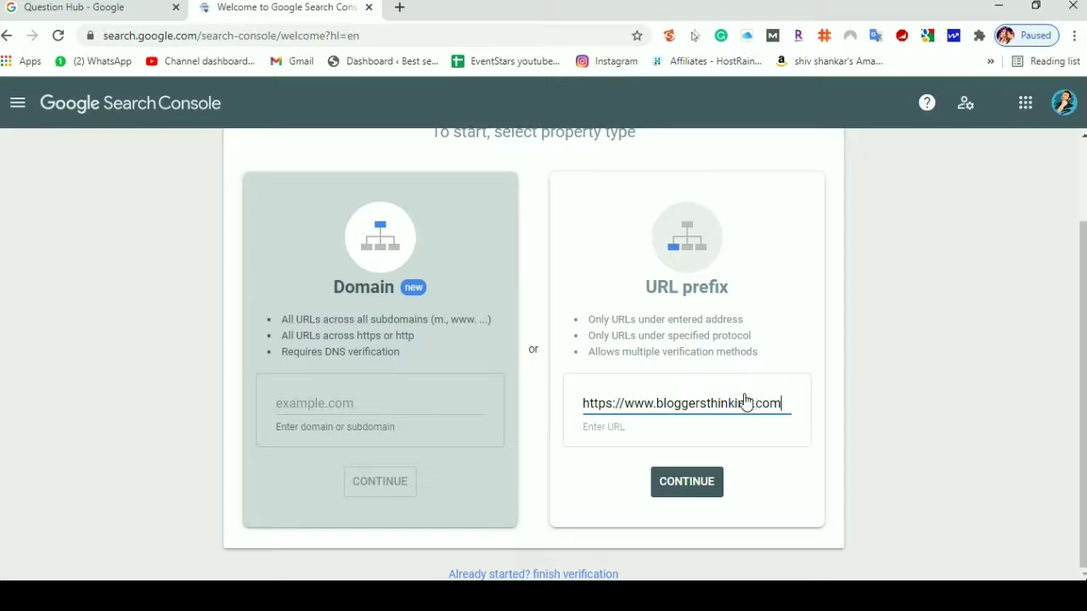
click(689, 482)
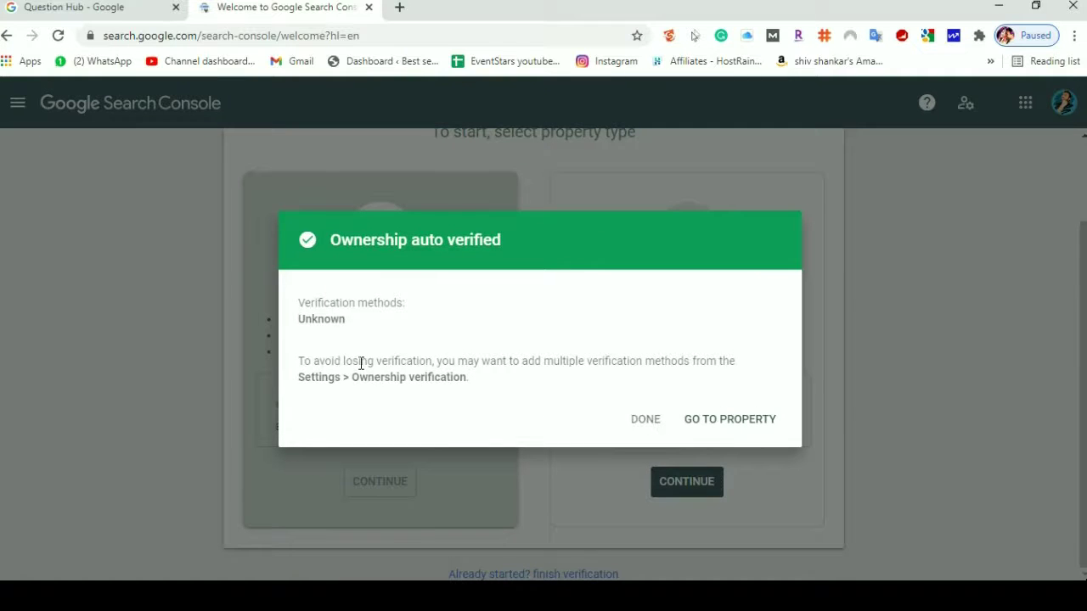
click(718, 427)
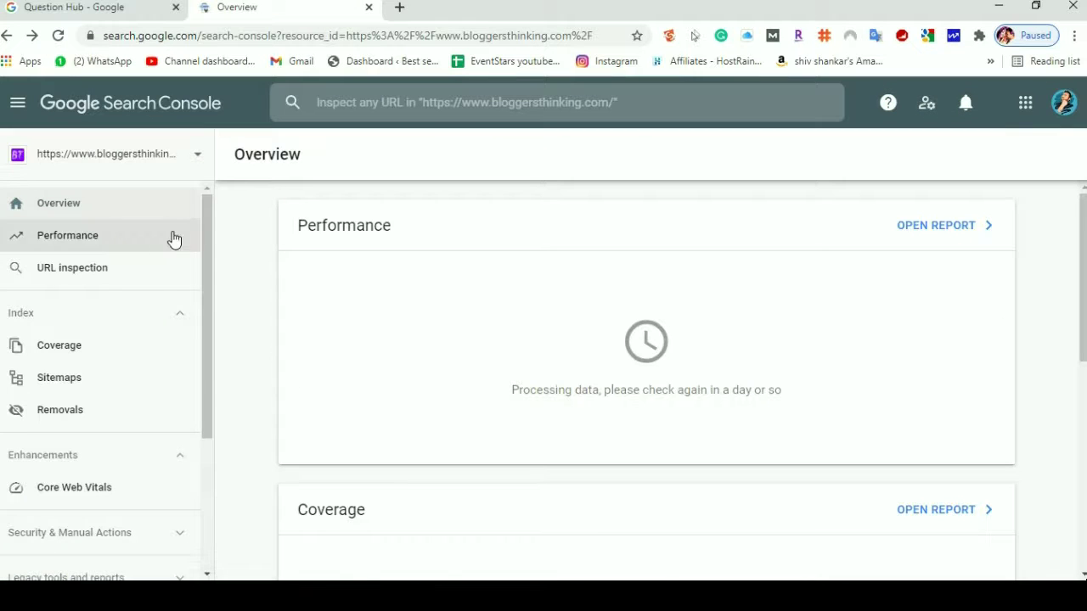
scroll(408, 367, down, 1)
scroll(411, 391, down, 4)
scroll(414, 425, up, 5)
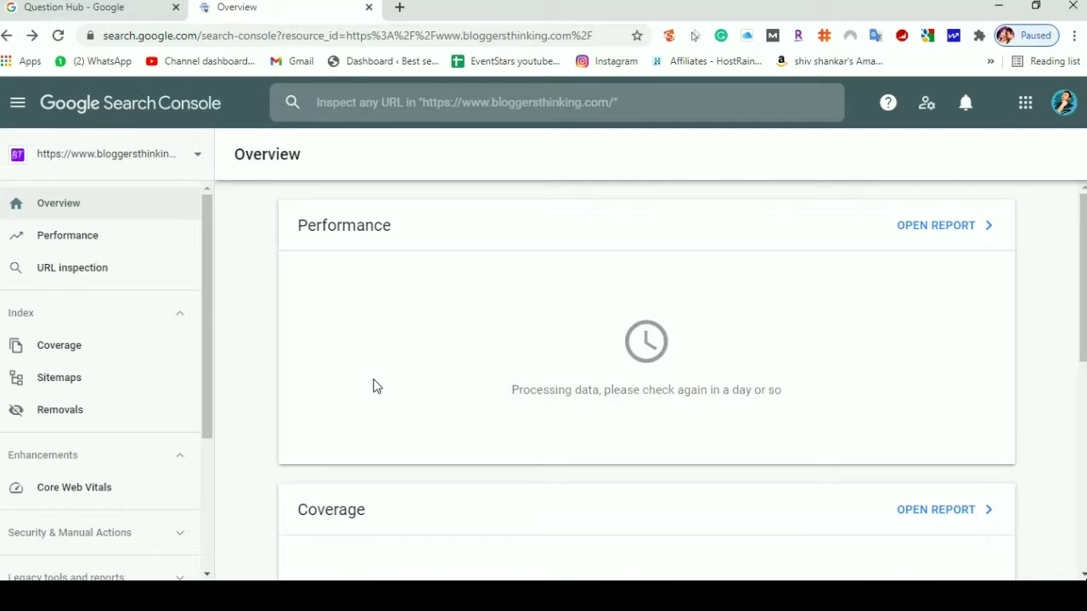
- Open Gmail in a new tab and look through the top performance metrics in the Google Analytics March snapshot email
click(399, 8)
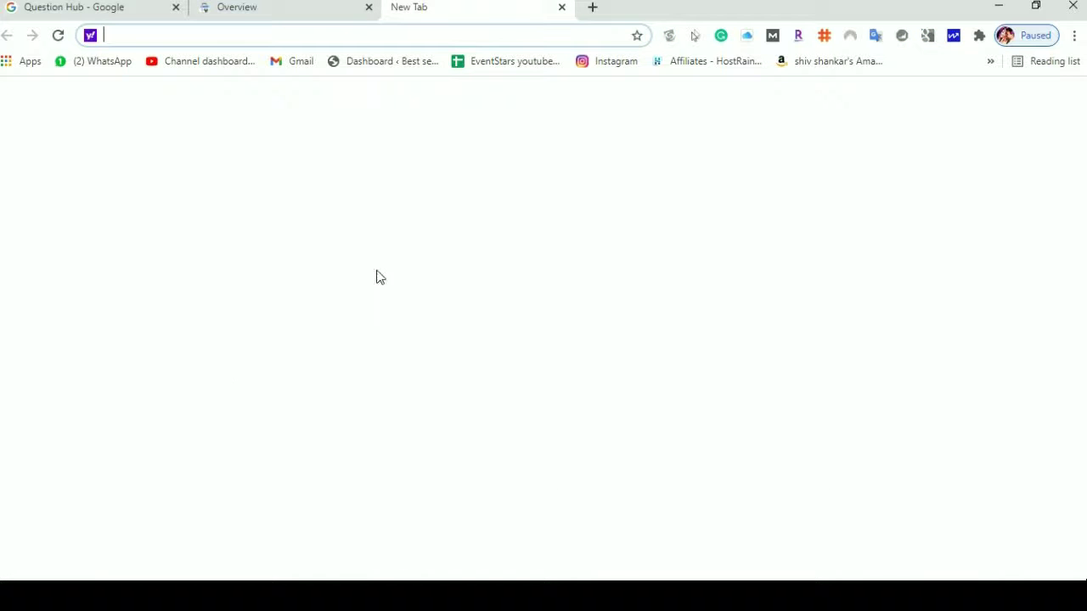
click(301, 60)
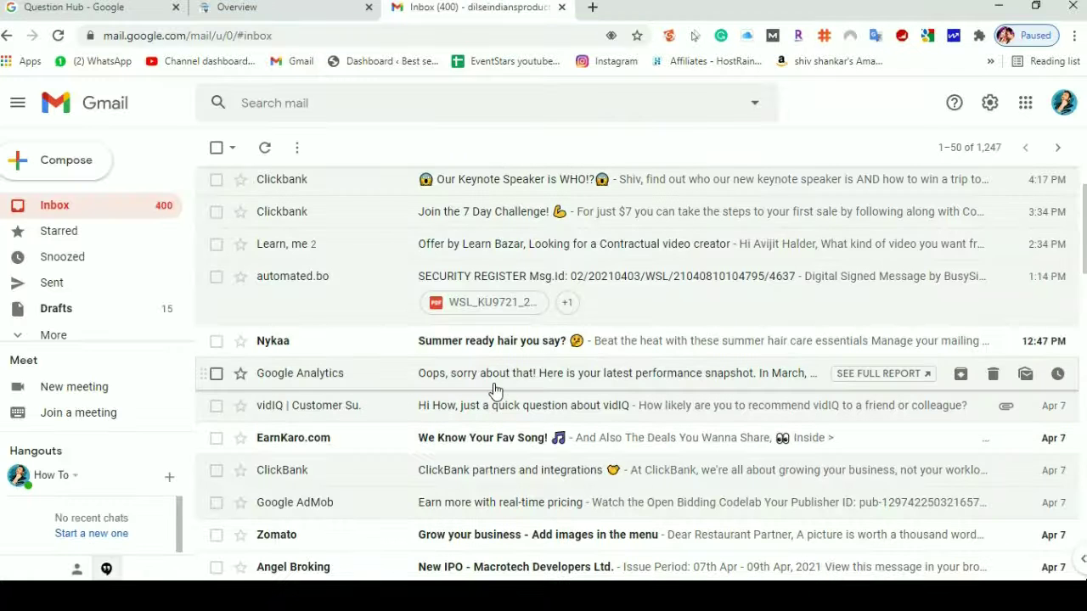
click(492, 383)
scroll(501, 374, down, 3)
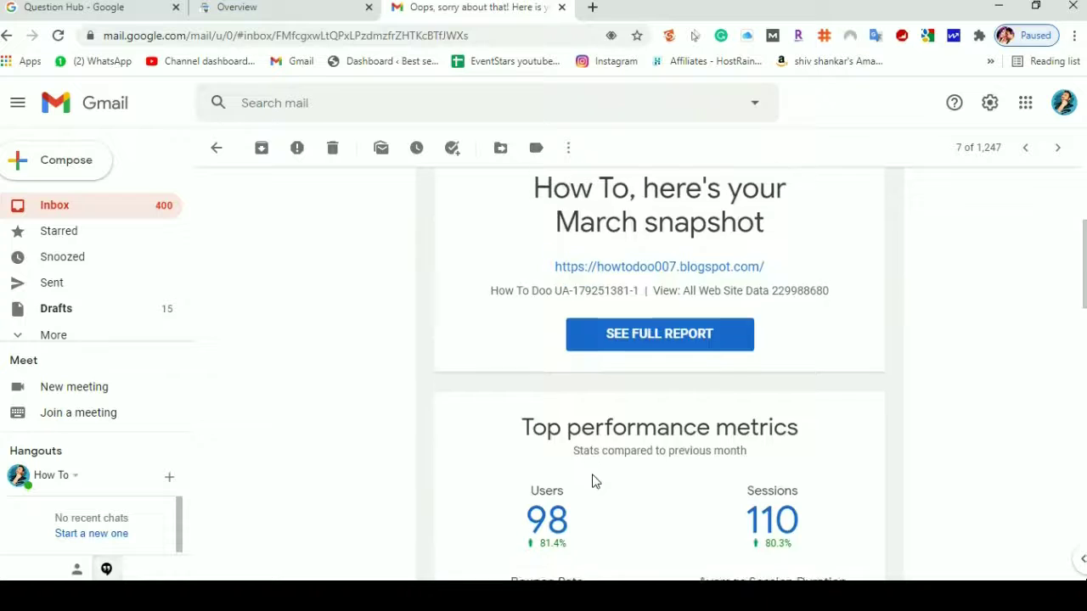
scroll(594, 481, down, 3)
scroll(548, 456, up, 1)
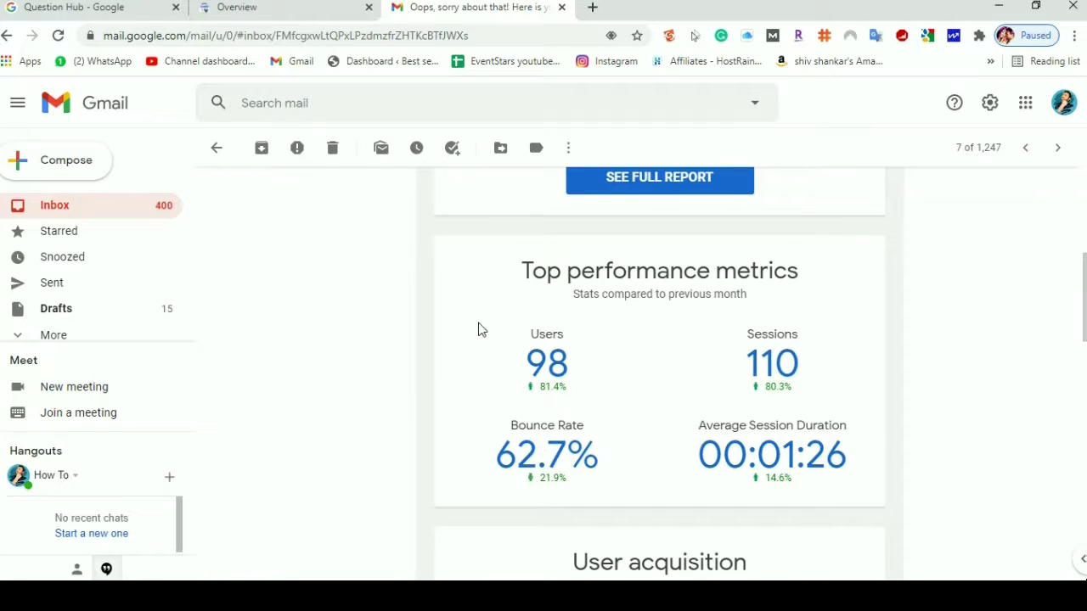
- Return to the Question Hub website and look through its How it works section
click(335, 17)
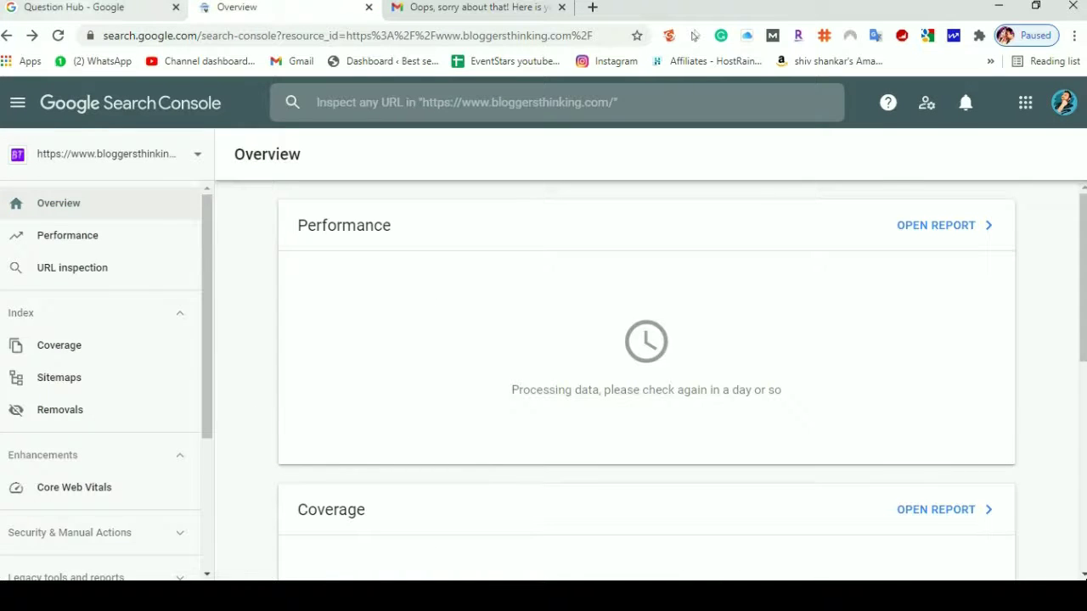
click(76, 7)
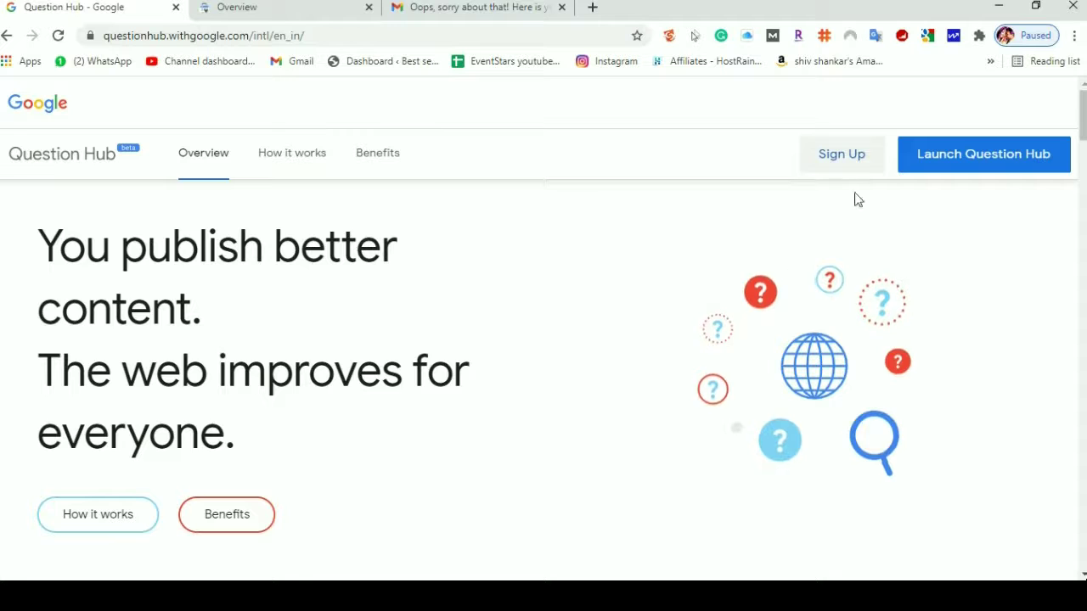
scroll(448, 446, down, 3)
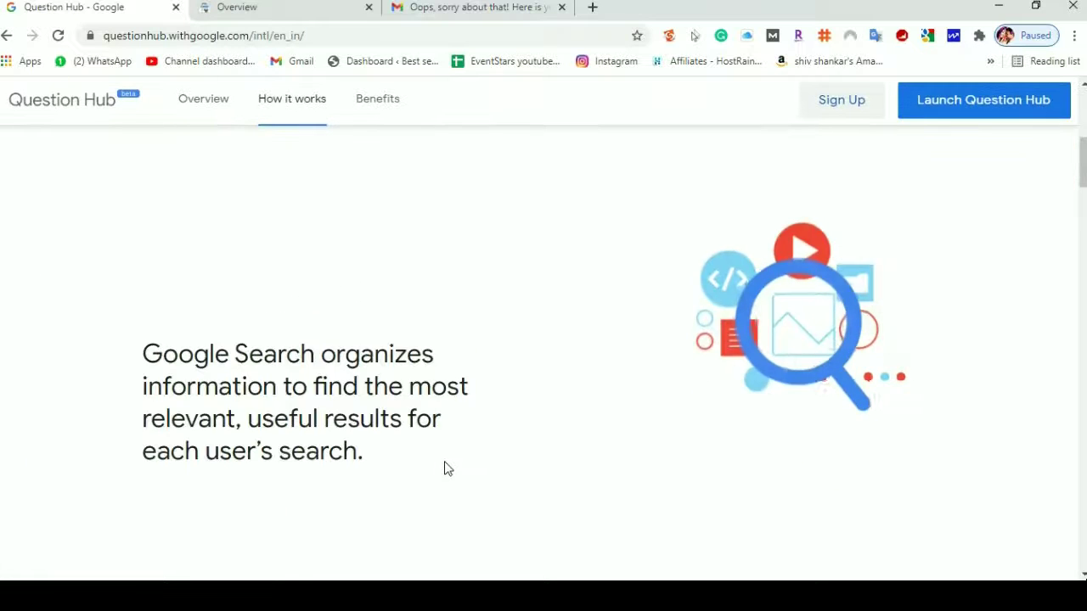
scroll(445, 474, down, 2)
scroll(442, 481, up, 6)
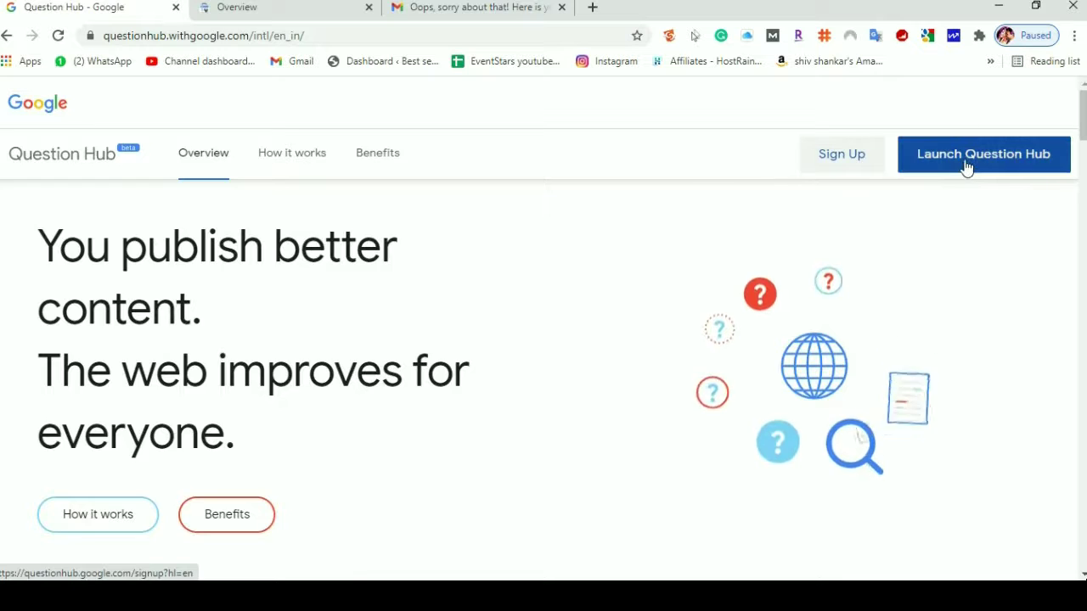
- Launch Question Hub and complete the sign-up with all five listed sites, English and Hindi question languages, and India as the country
click(967, 162)
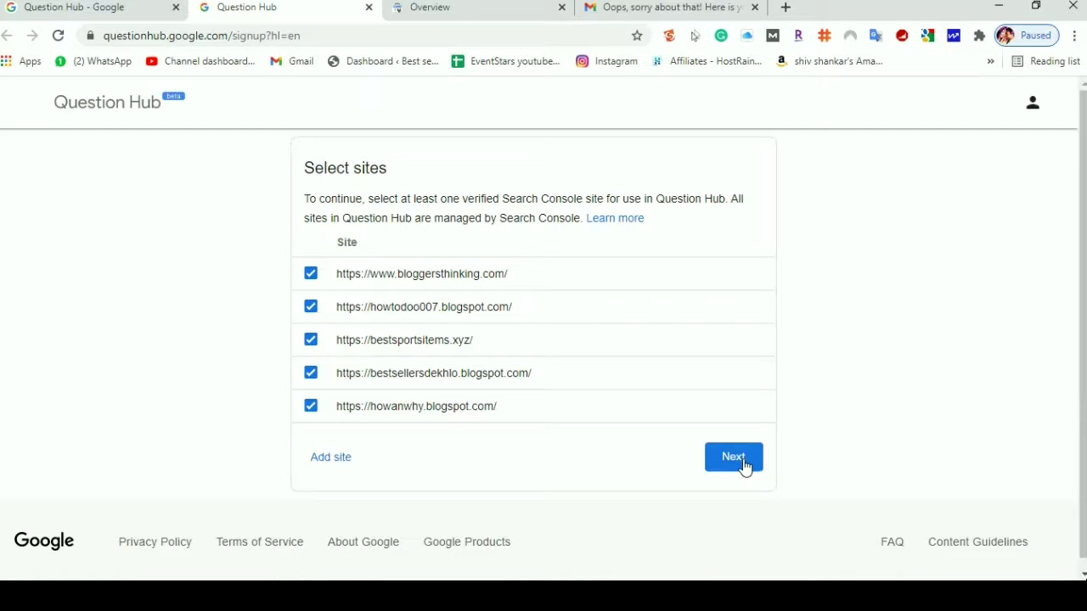
click(735, 462)
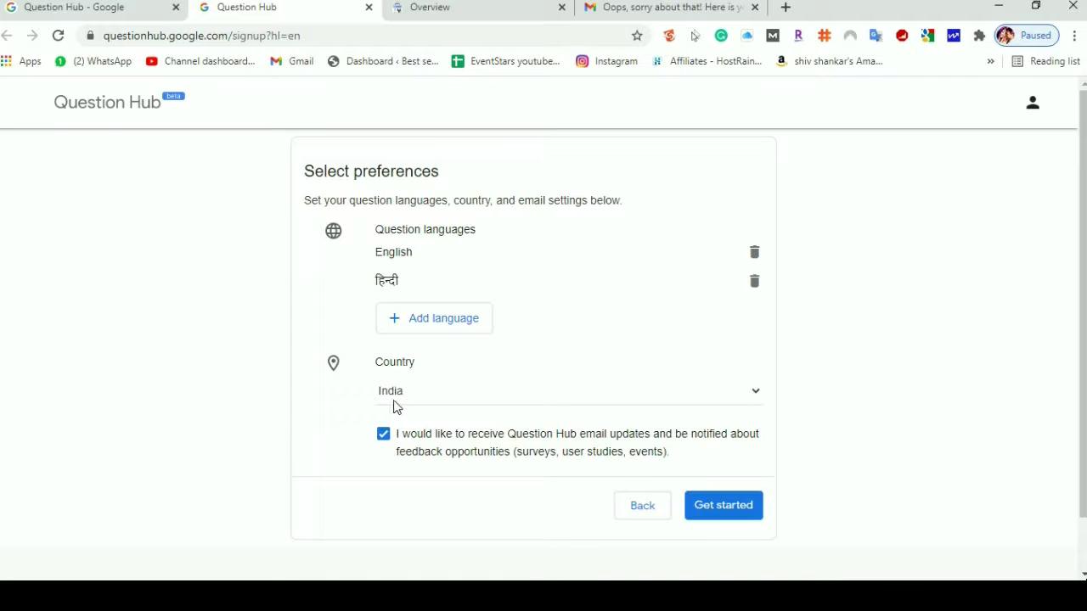
click(725, 518)
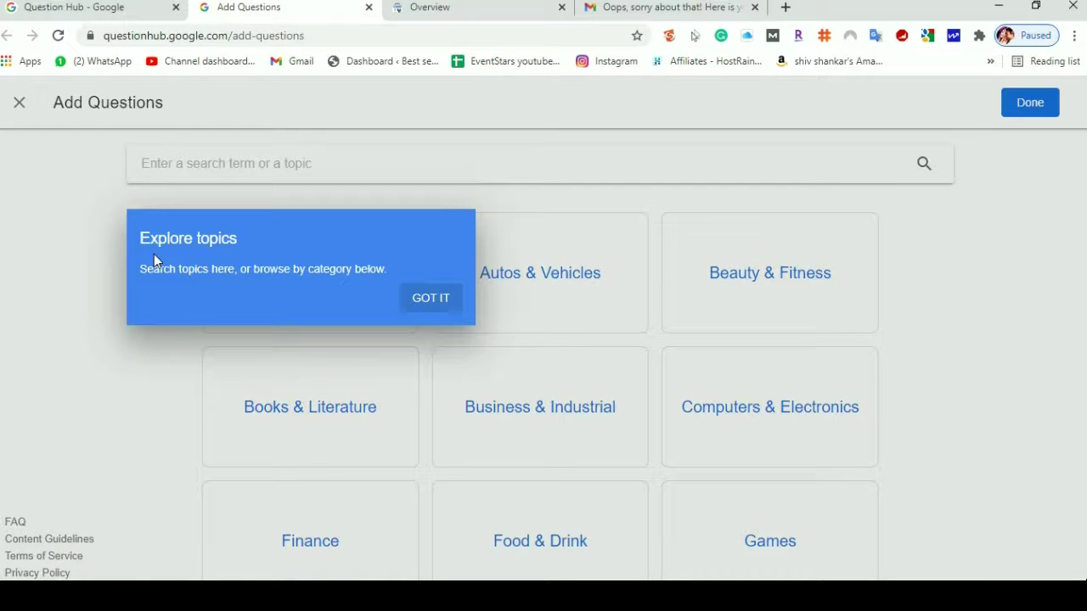
- Dismiss the Explore topics tip and look through the Add Questions categories down to Geography
click(422, 299)
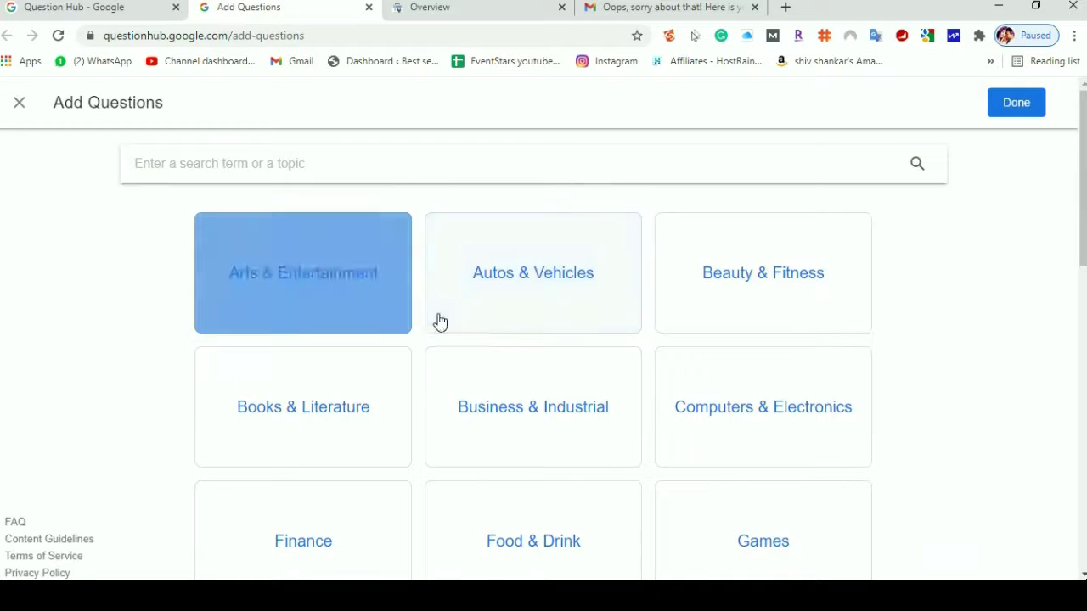
click(284, 279)
scroll(297, 300, down, 10)
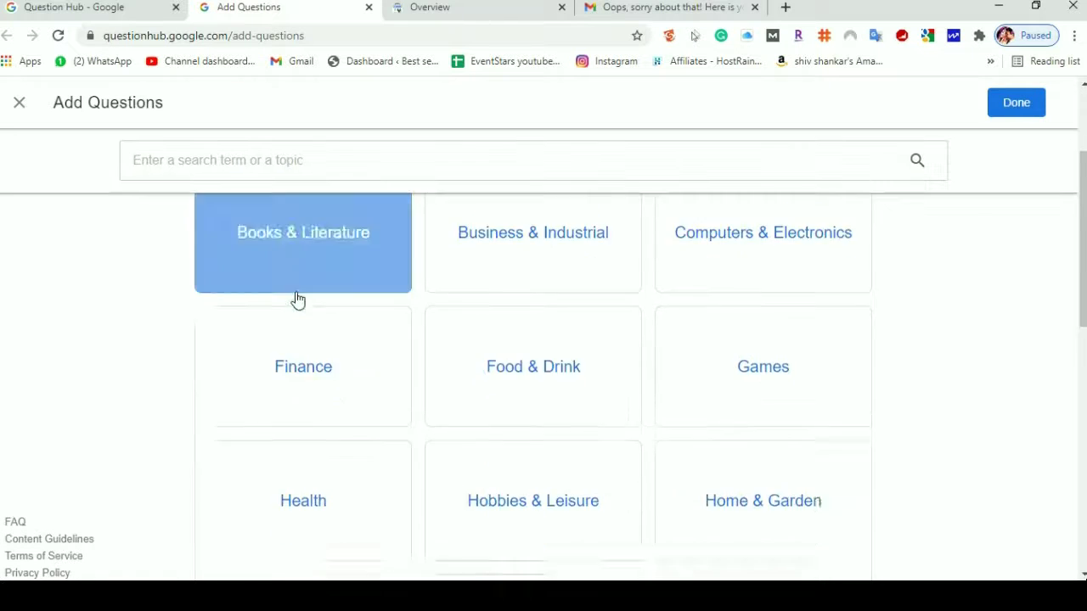
scroll(317, 387, down, 1)
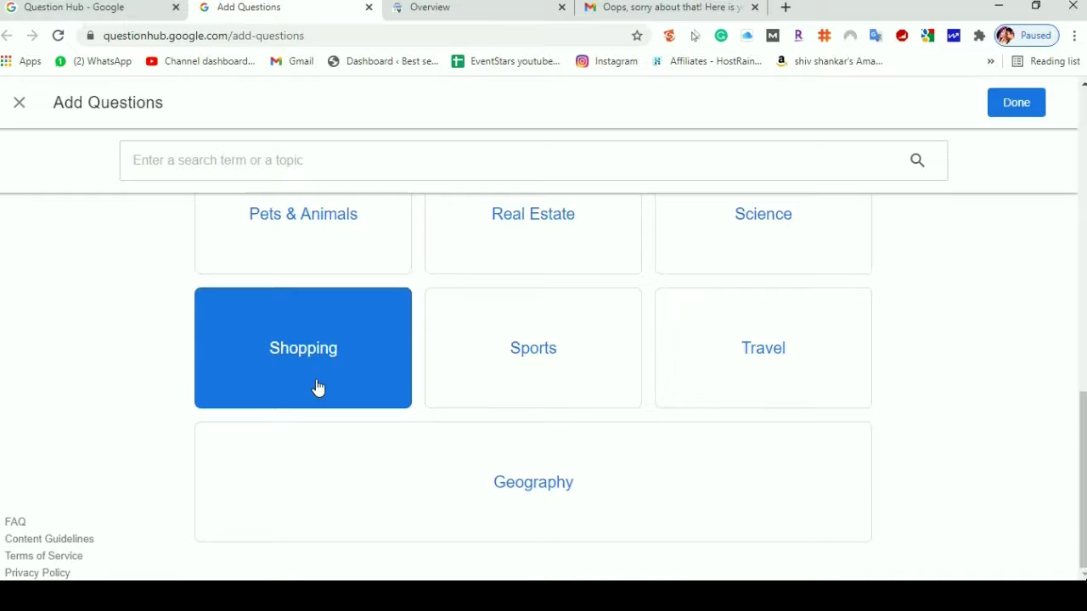
scroll(322, 391, up, 10)
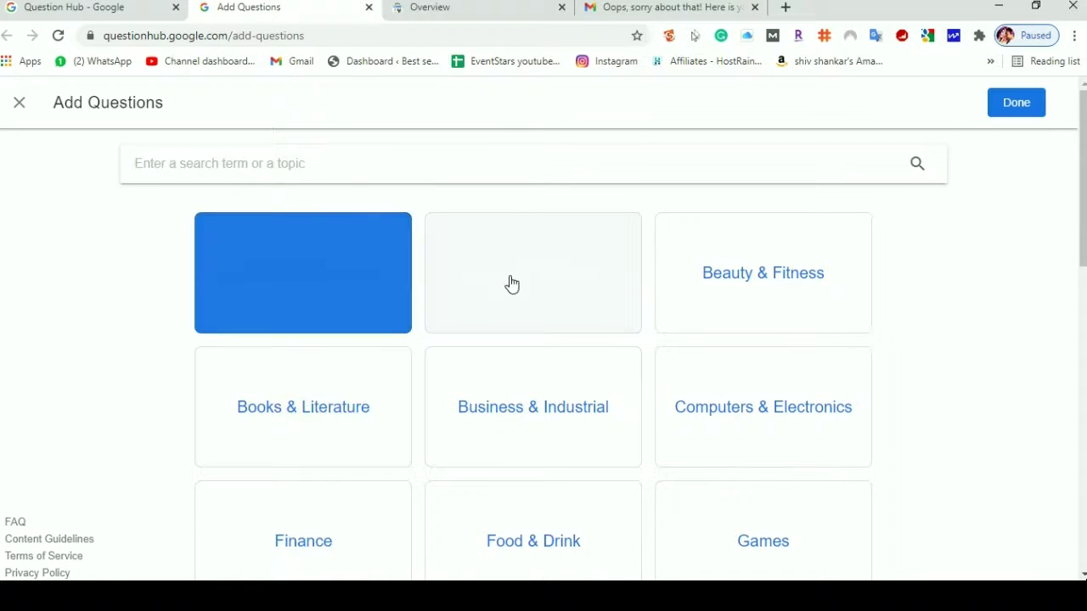
scroll(552, 386, down, 3)
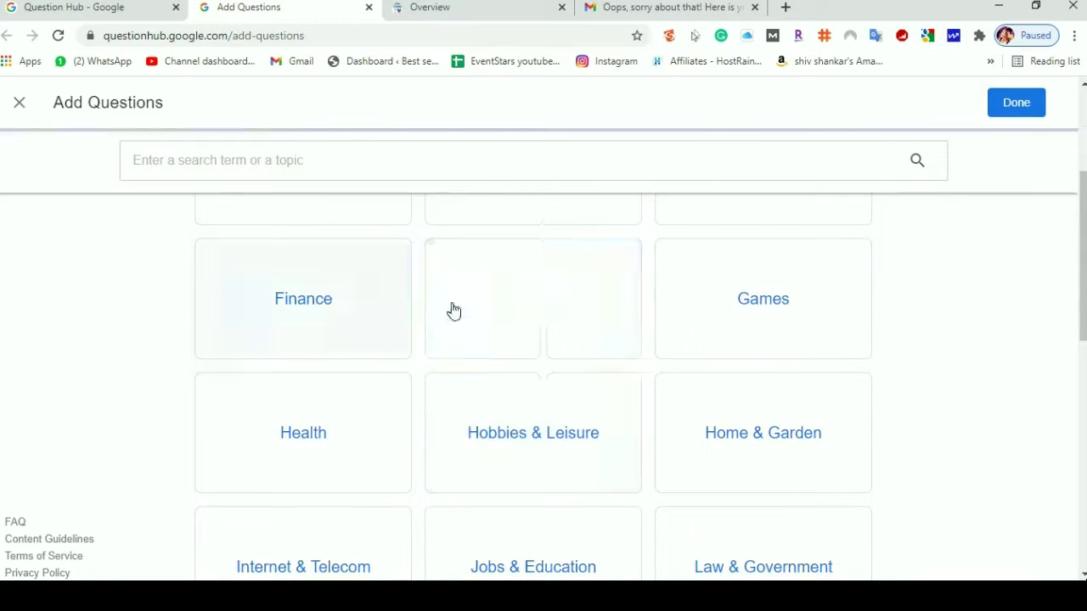
- Open the Food & Drink category, dismiss the Add topics tip, look through its topics, and return to the category overview
click(453, 311)
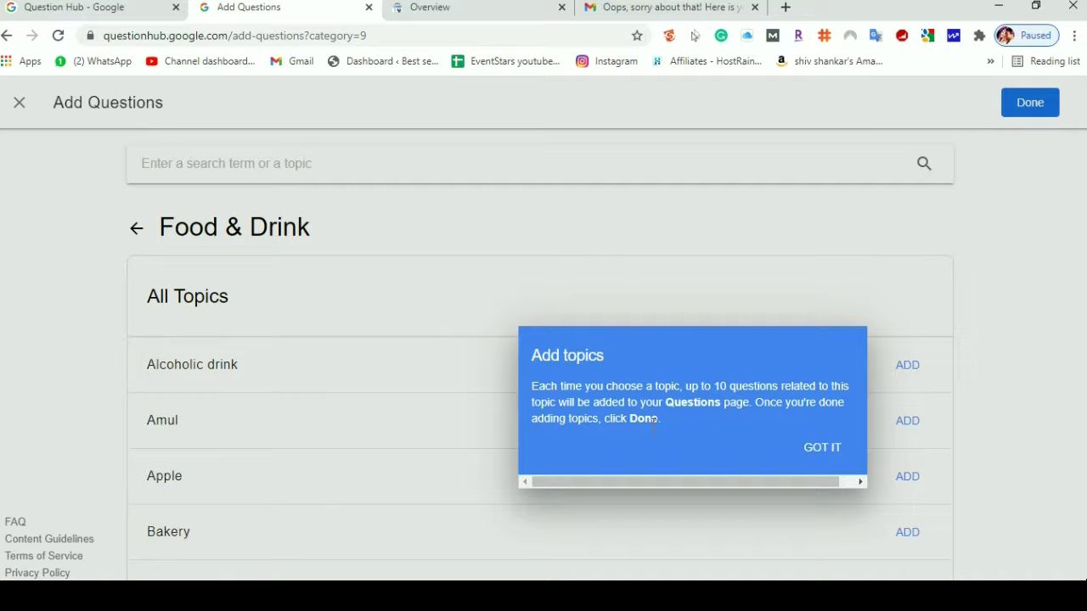
click(831, 453)
scroll(405, 408, down, 4)
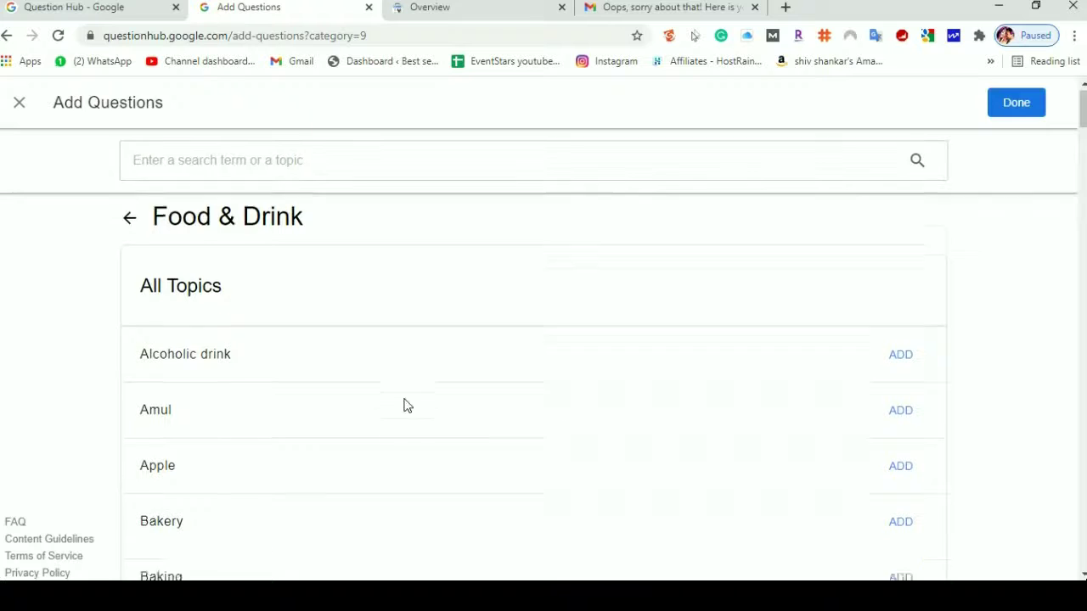
scroll(440, 454, down, 12)
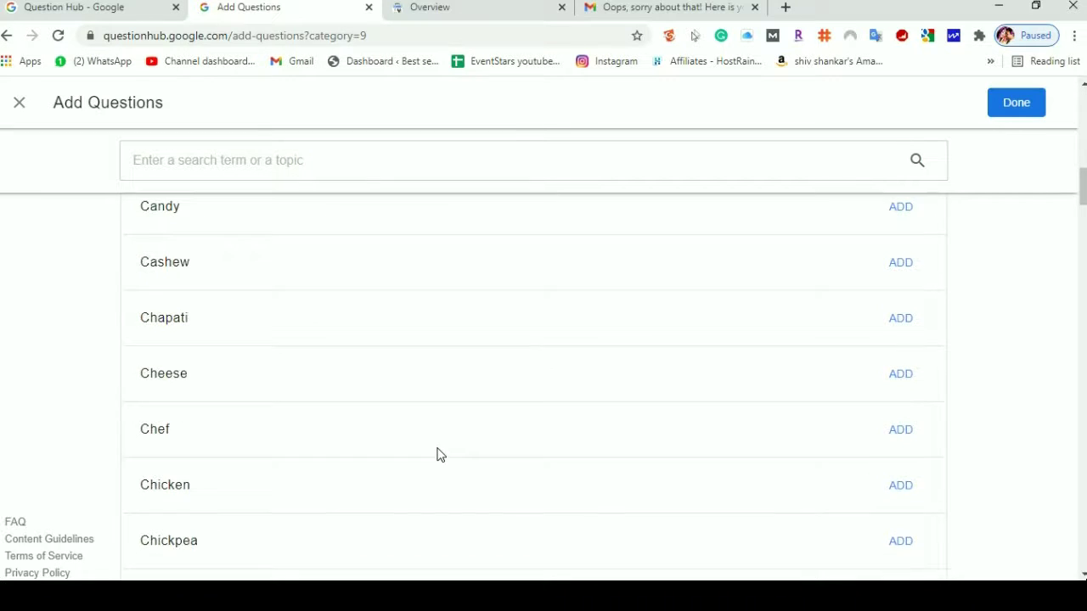
scroll(440, 455, up, 15)
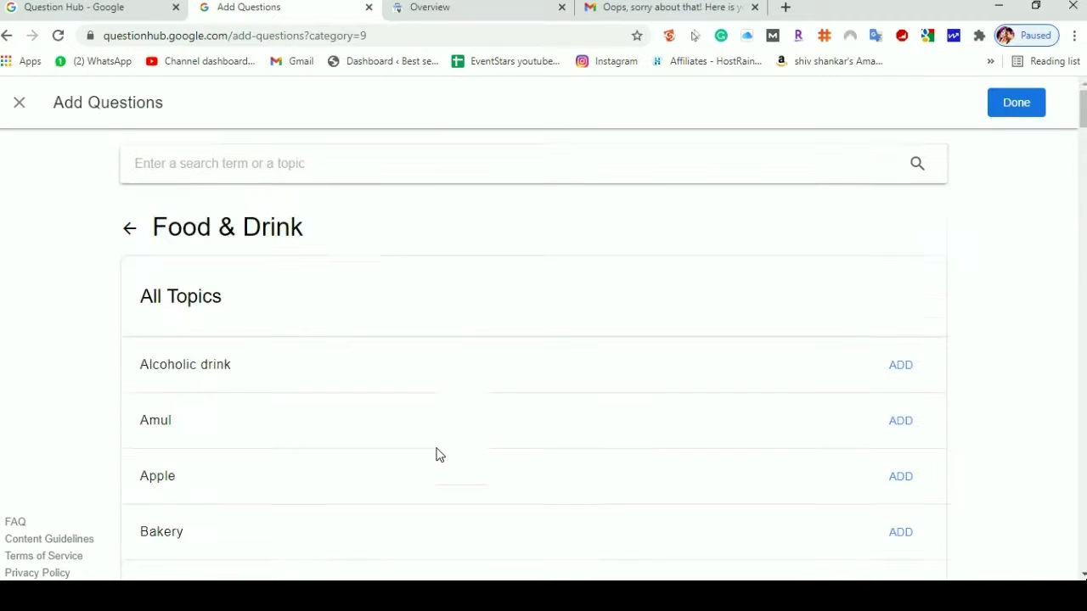
click(136, 229)
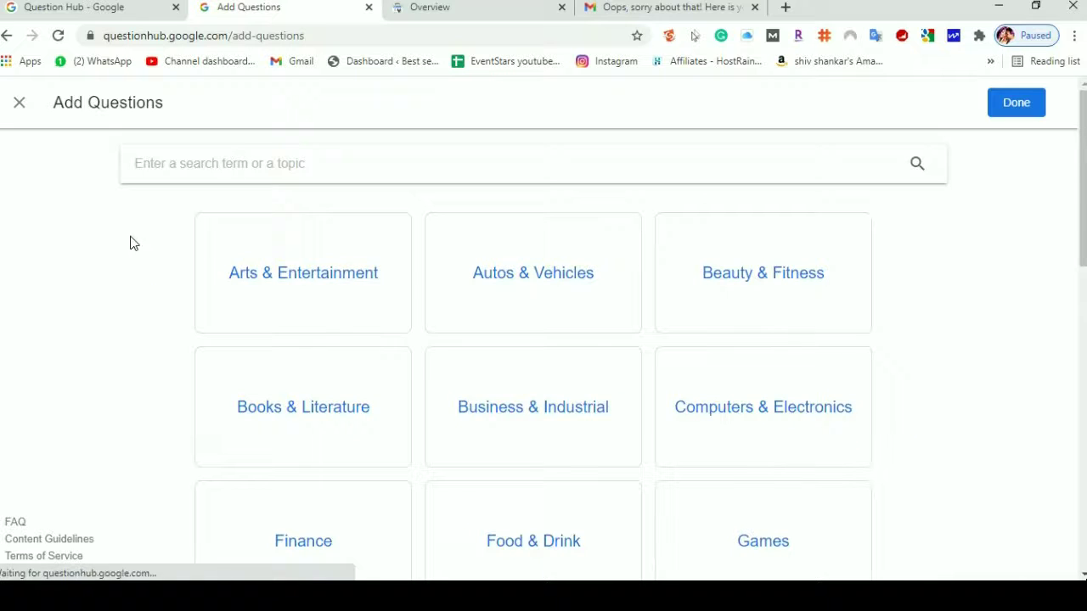
- Add the Batting topic's questions from the Sports category and finish adding questions
scroll(592, 389, down, 7)
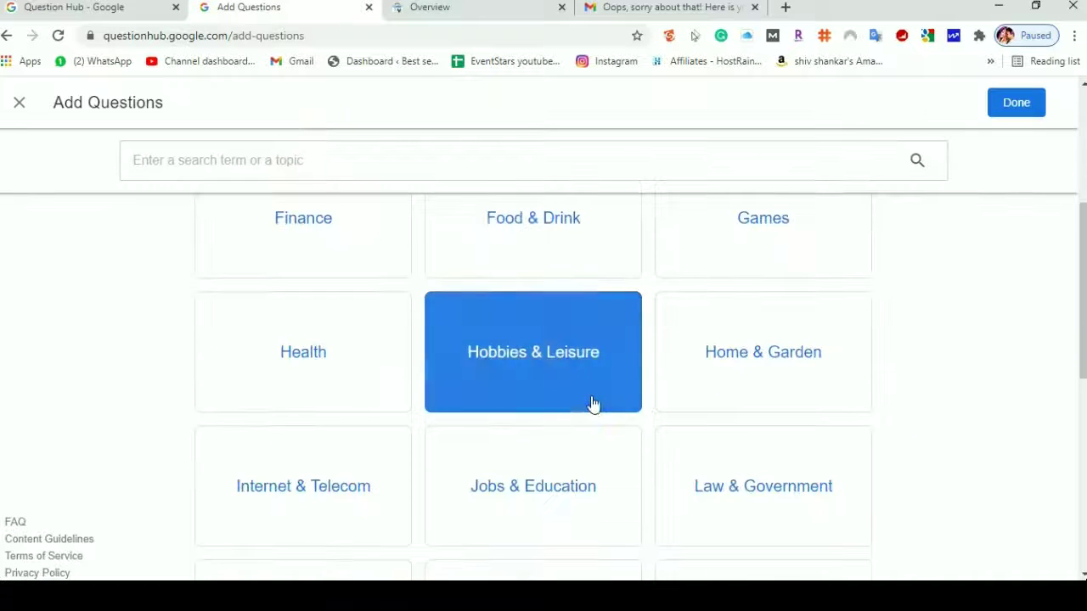
scroll(516, 495, down, 3)
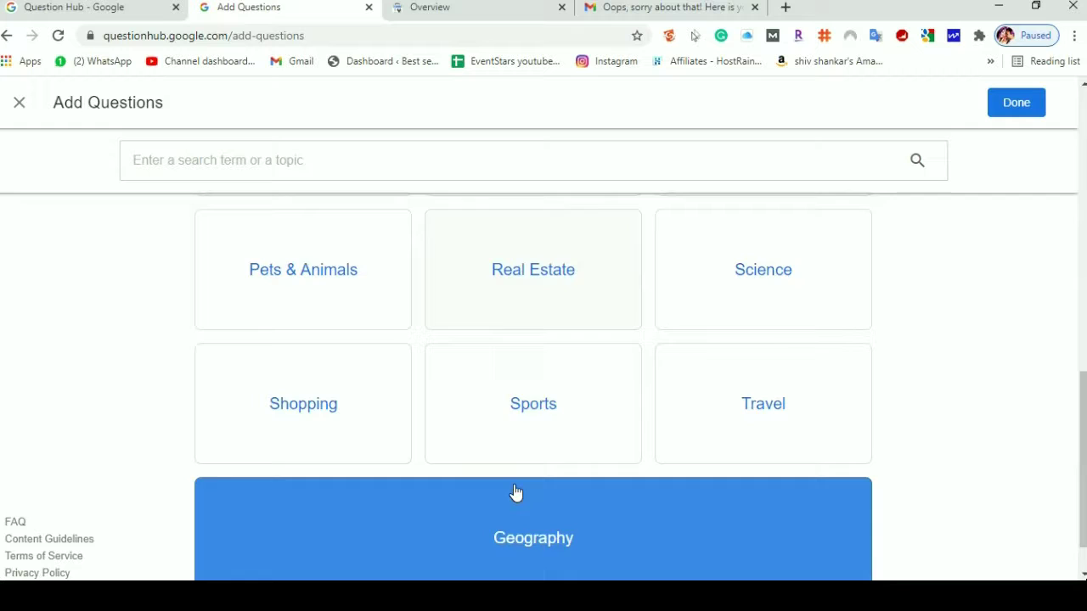
click(517, 406)
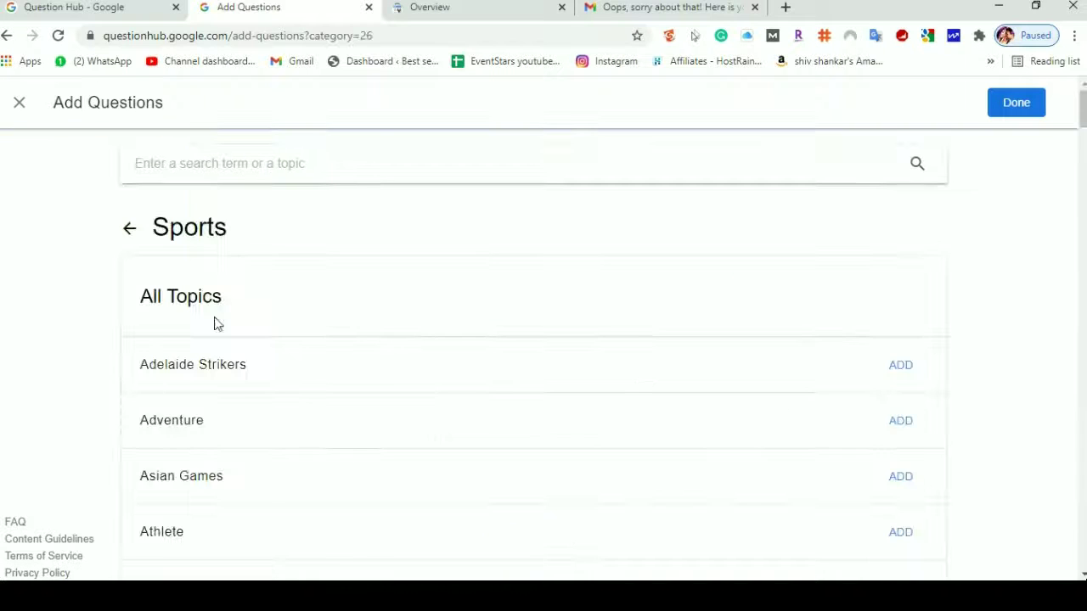
scroll(322, 388, down, 3)
scroll(323, 407, down, 2)
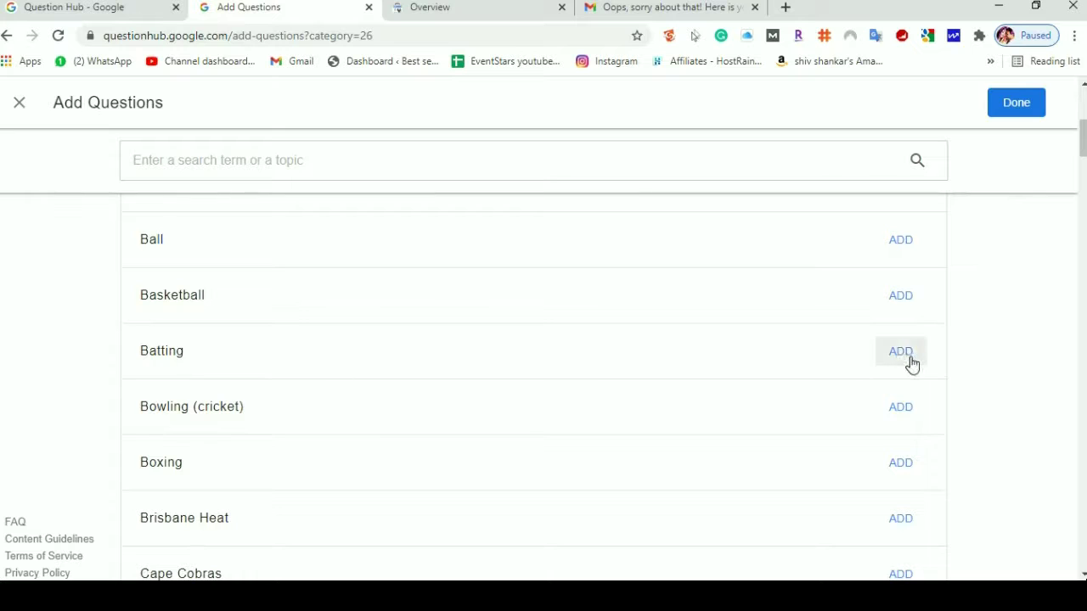
click(902, 353)
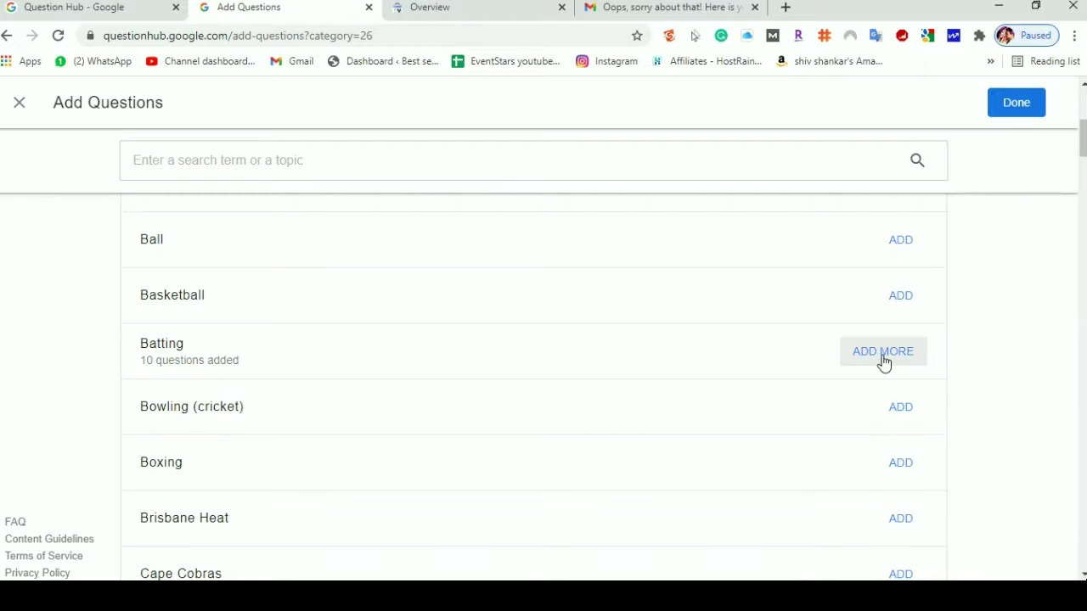
click(1014, 109)
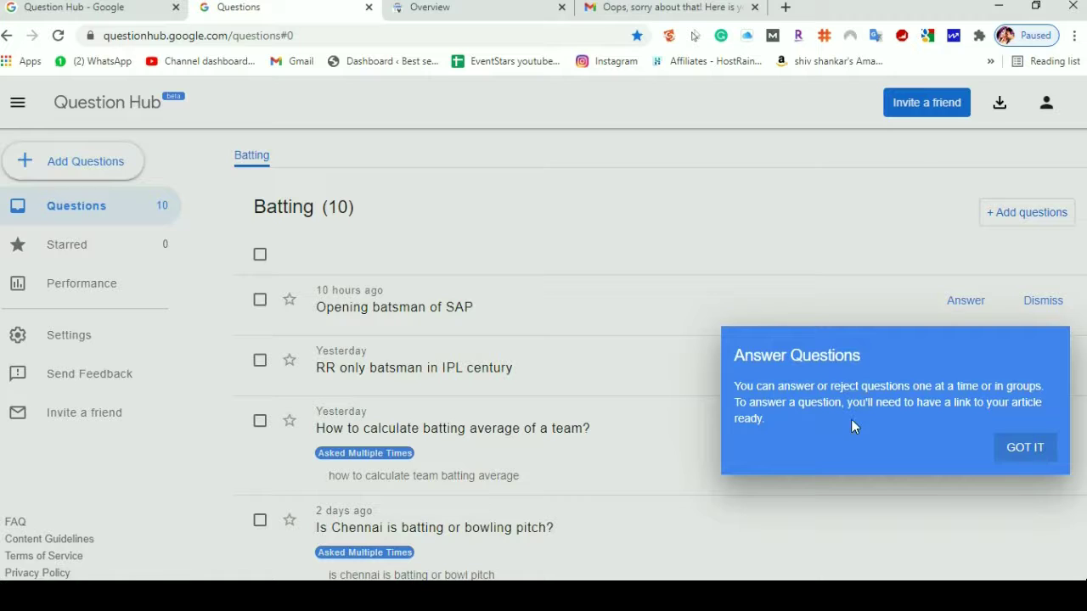
- Dismiss the Answer Questions tip, then view and cancel the answer form for "RR only batsman in IPL century"
click(1019, 448)
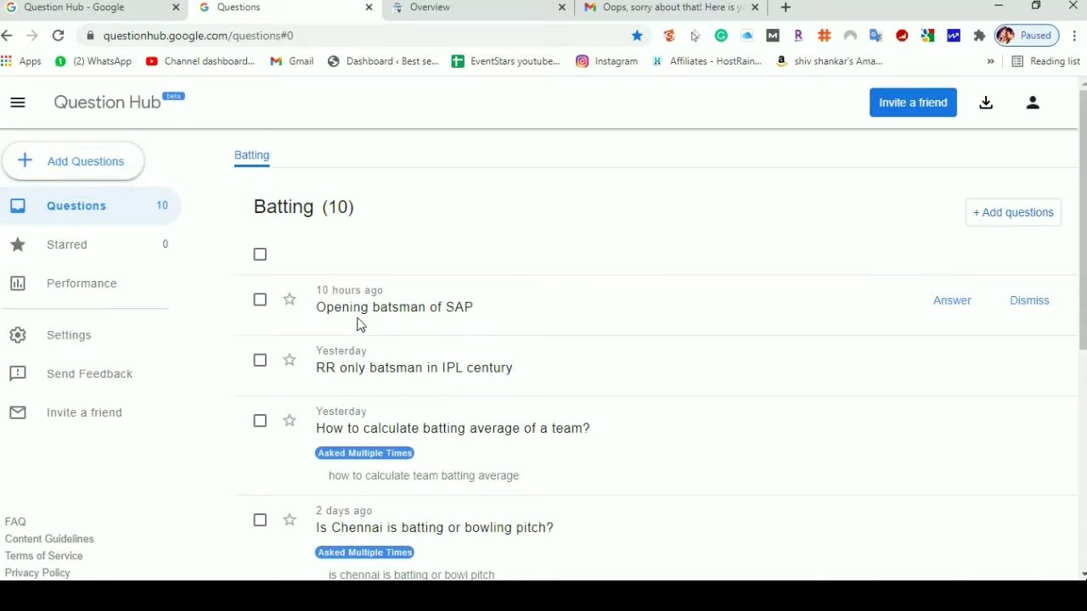
scroll(448, 376, down, 1)
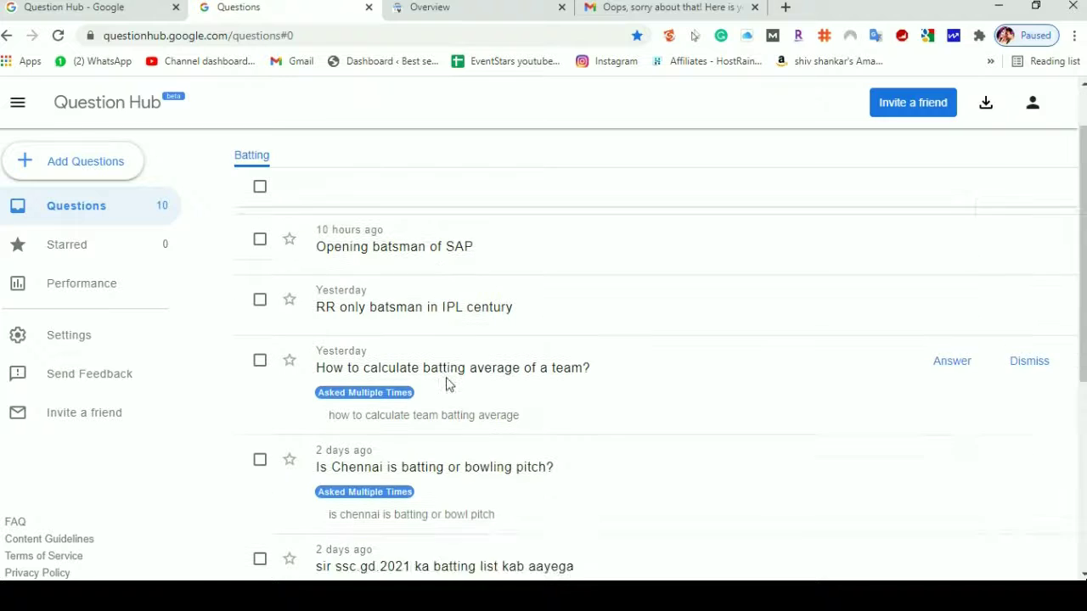
scroll(416, 420, down, 1)
scroll(383, 427, up, 2)
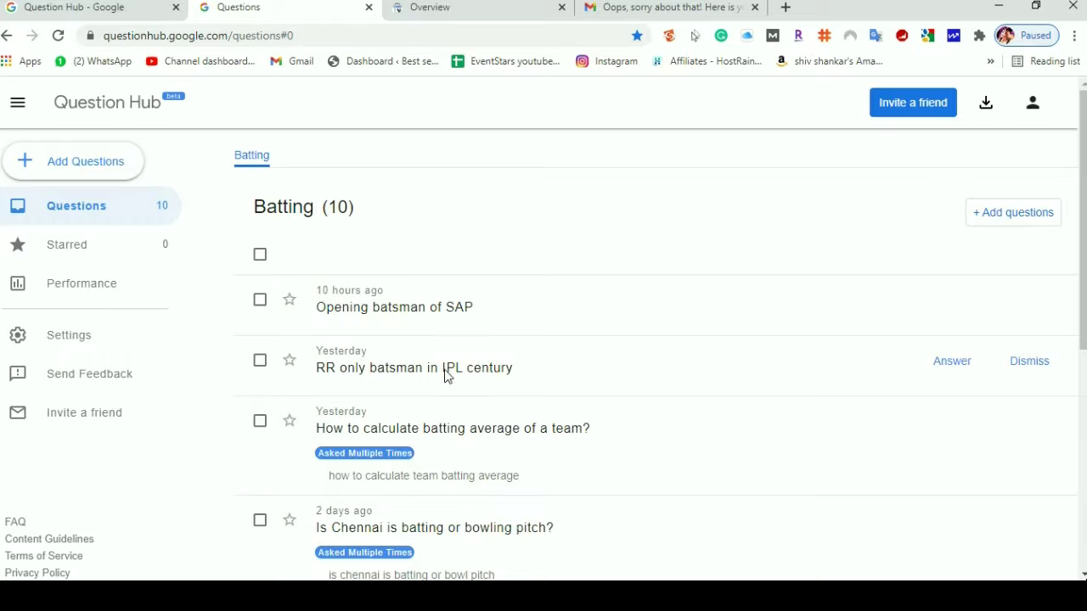
click(952, 368)
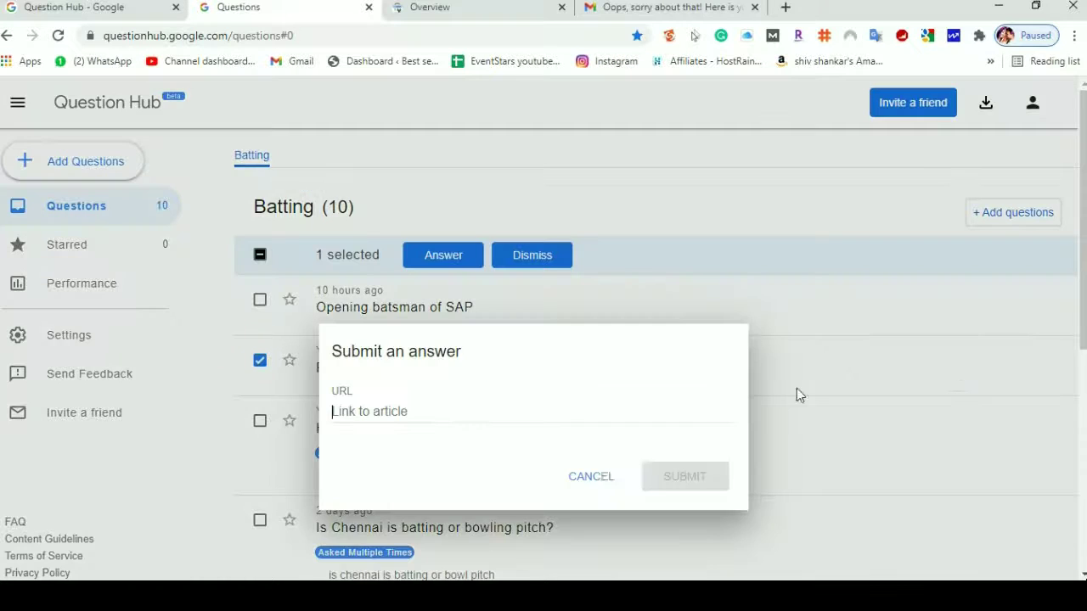
click(594, 477)
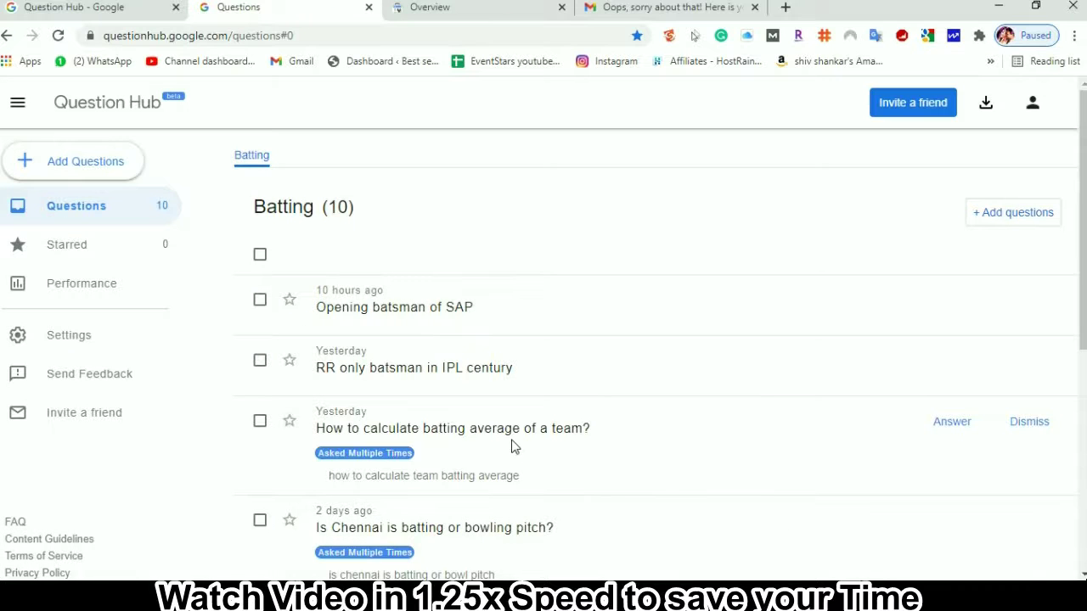
- Look through the full Batting question list, including the questions marked Asked Multiple Times
scroll(512, 444, down, 2)
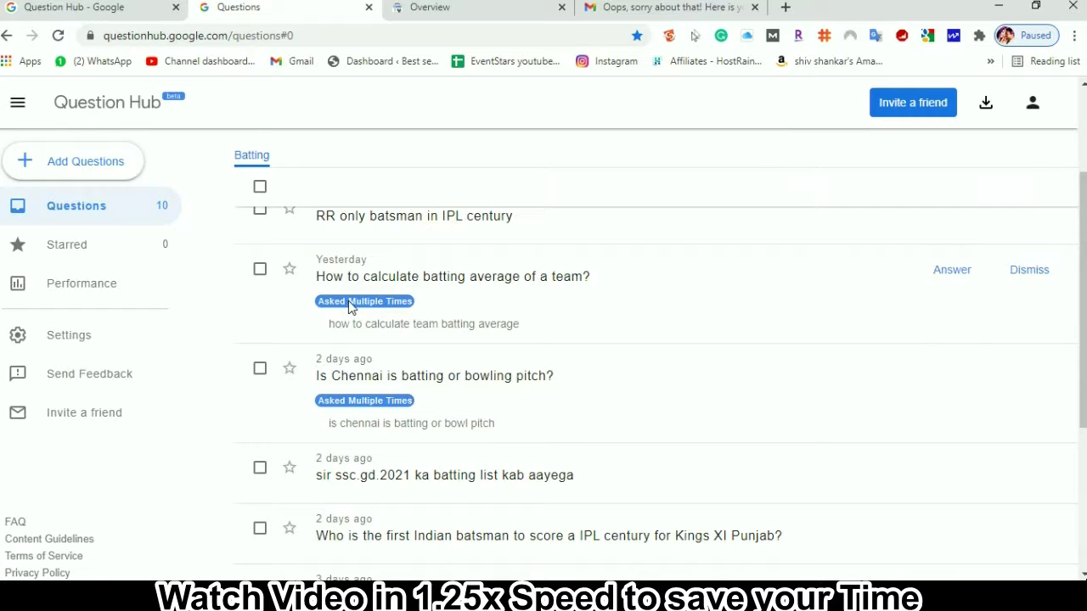
scroll(376, 357, down, 3)
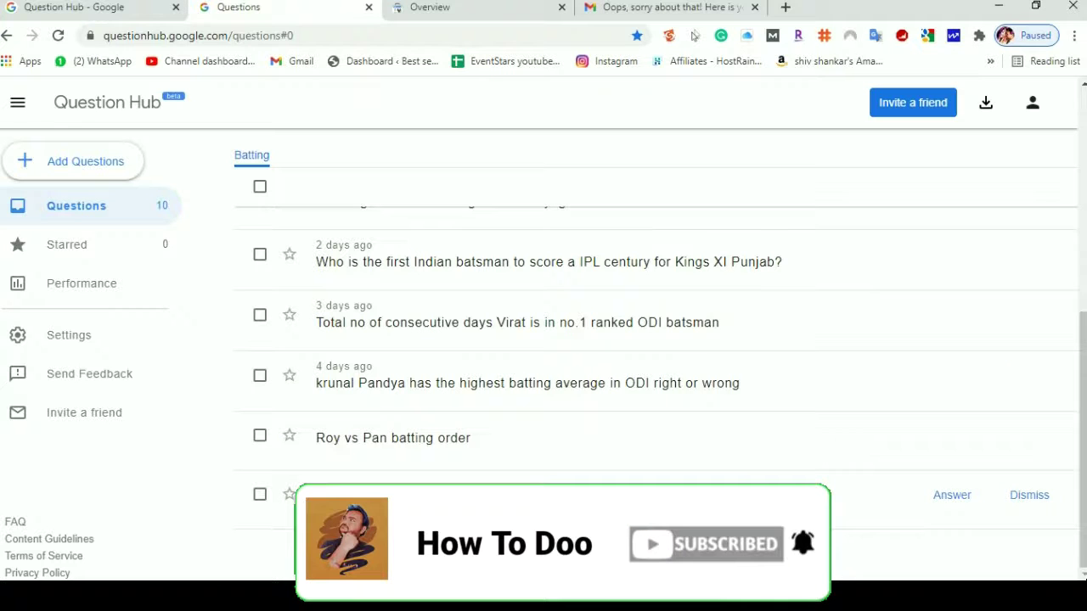
scroll(348, 466, up, 2)
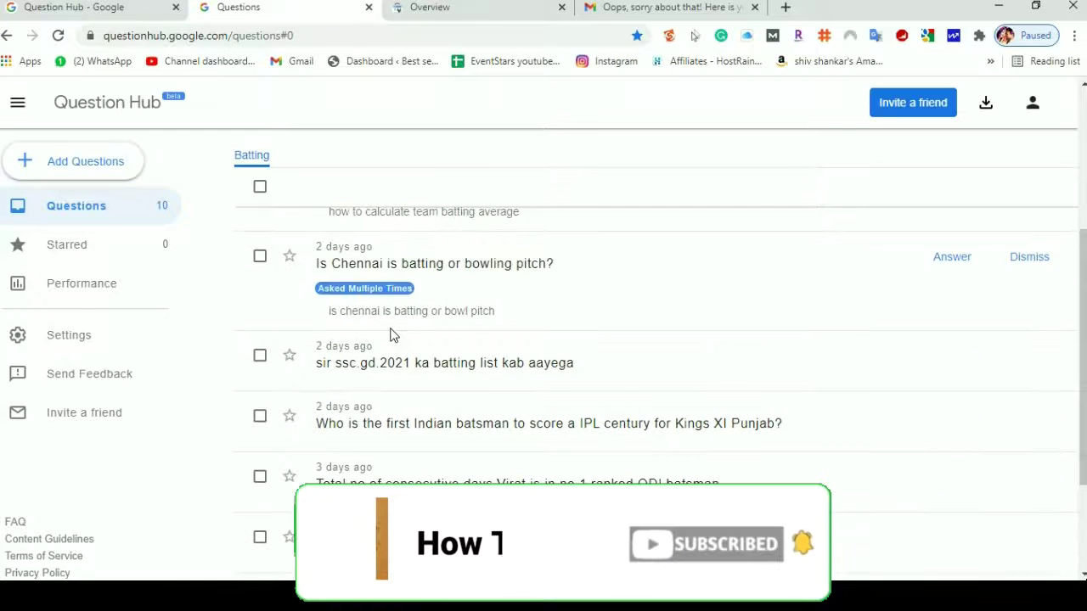
scroll(391, 333, up, 2)
scroll(365, 354, down, 3)
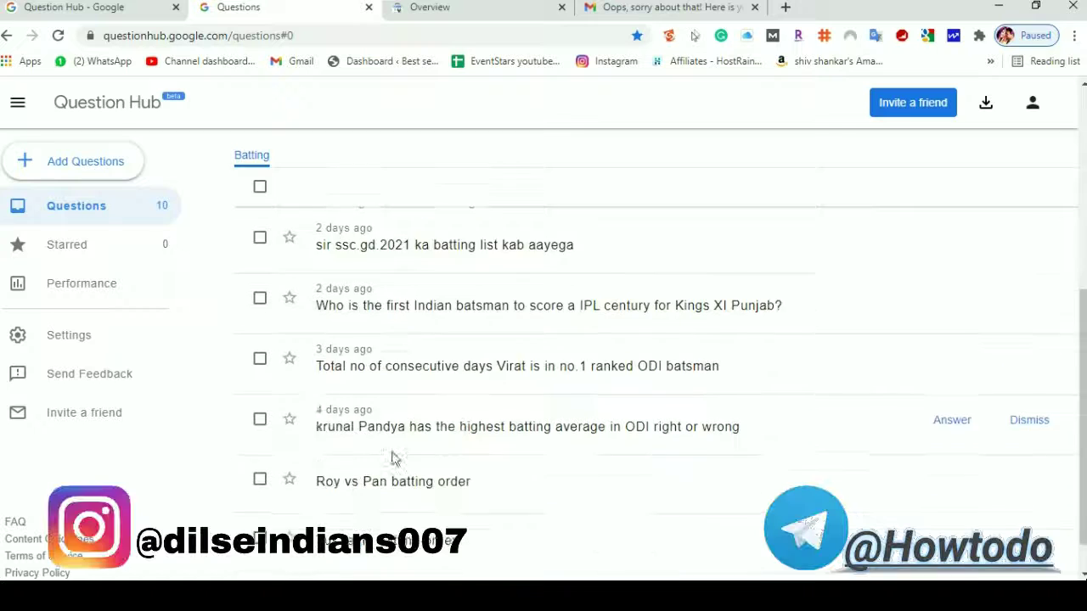
scroll(386, 454, down, 1)
scroll(384, 440, up, 3)
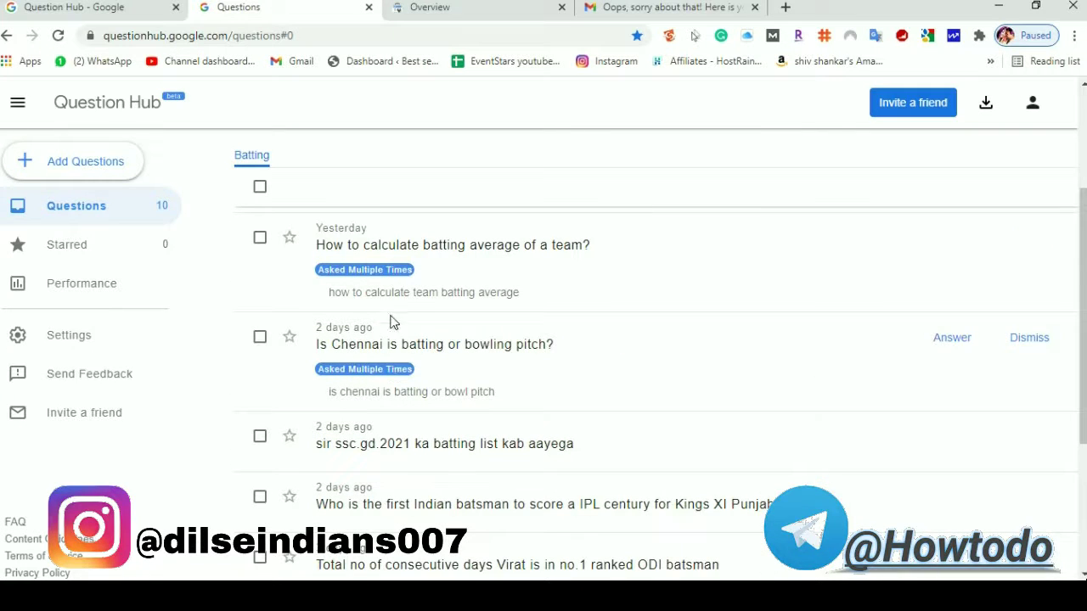
scroll(384, 379, up, 1)
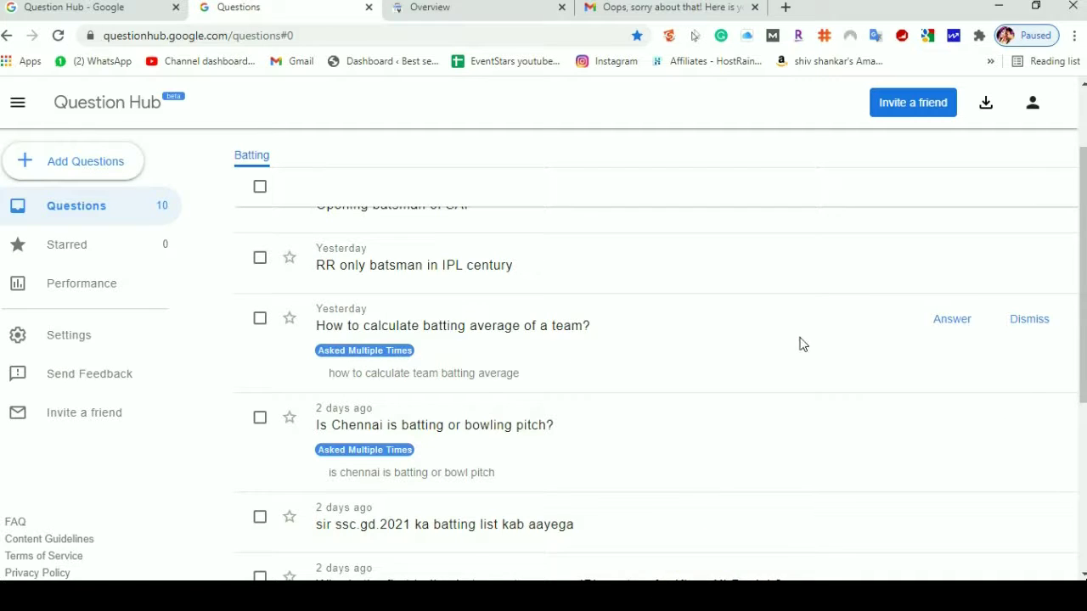
- View and cancel the answer form for "How to calculate batting average of a team?" and review the neighbouring Batting questions
click(944, 323)
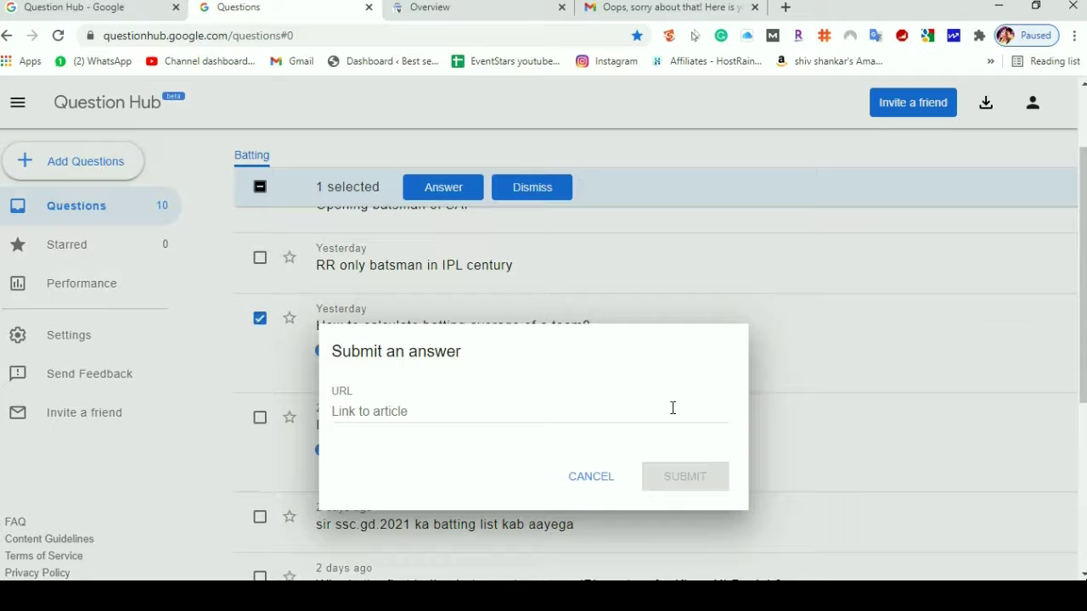
click(598, 480)
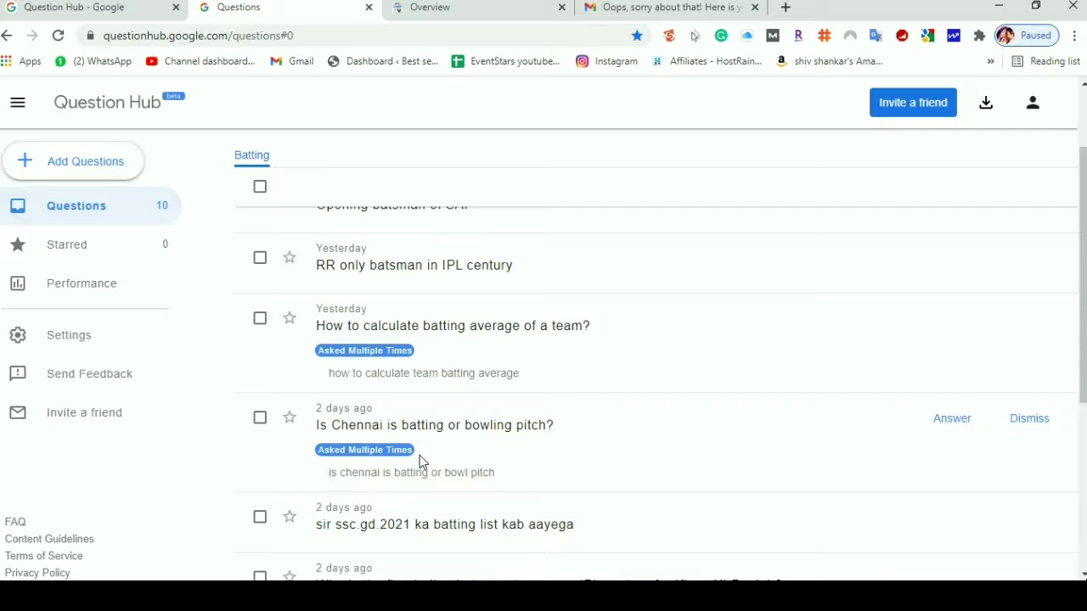
scroll(419, 455, down, 1)
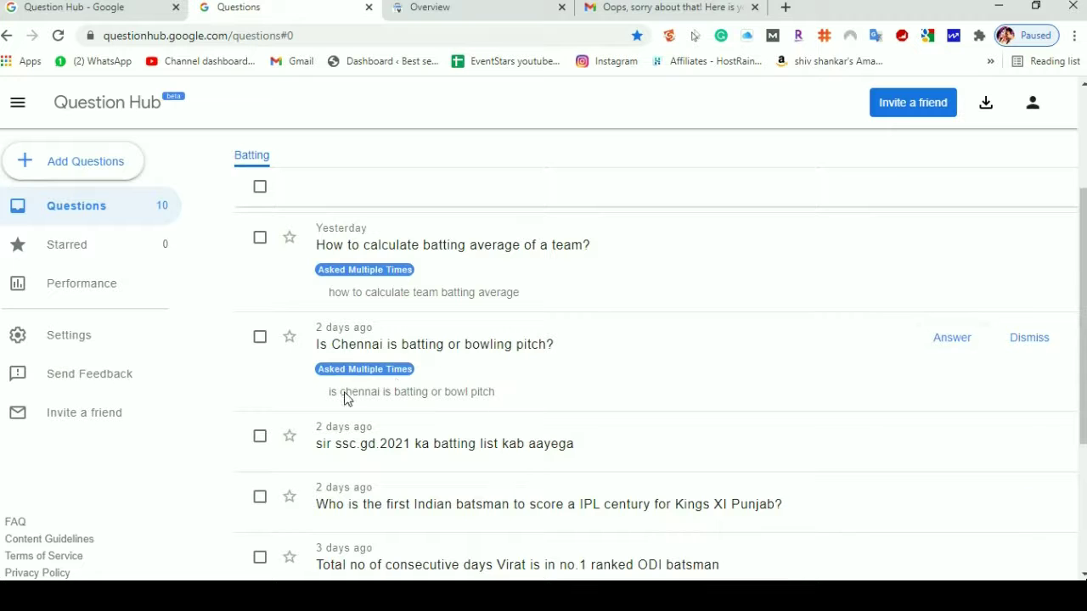
scroll(441, 378, down, 2)
scroll(422, 463, up, 2)
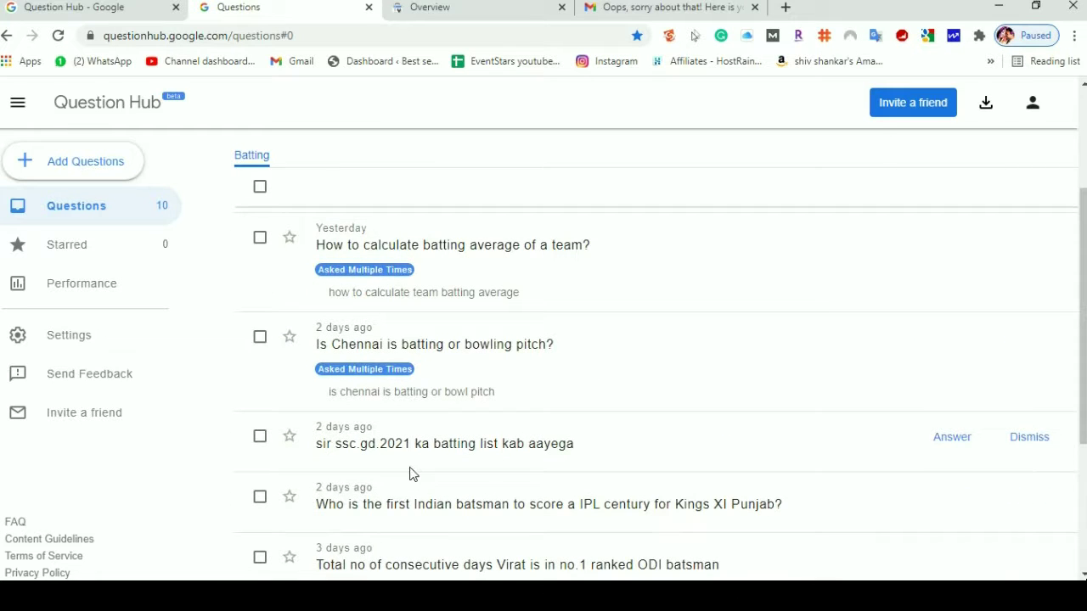
scroll(450, 414, up, 2)
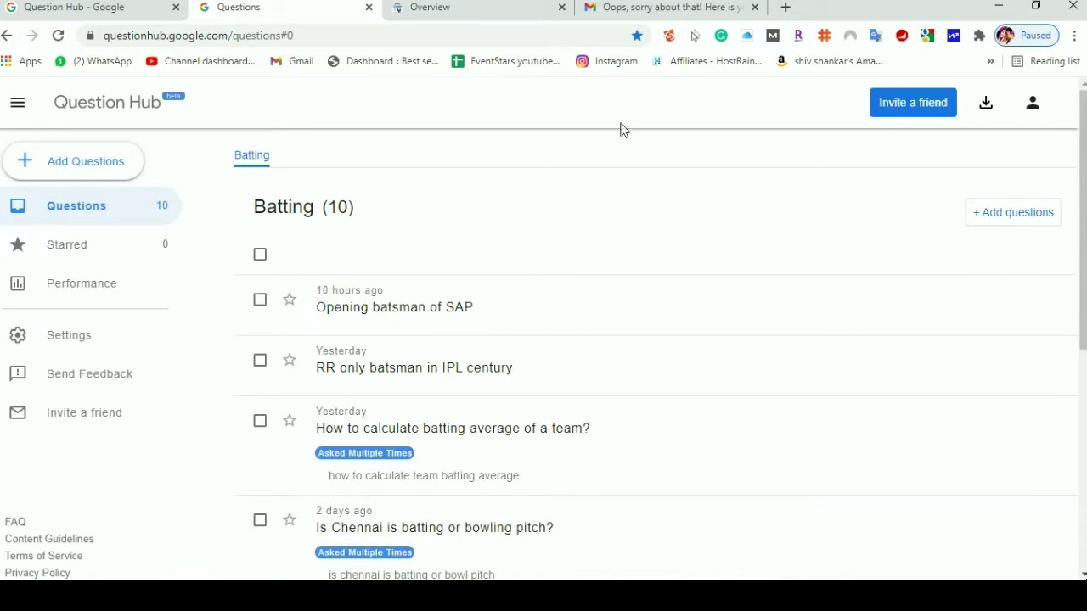
- Close the Gmail tab and return to the Question Hub questions page
click(741, 10)
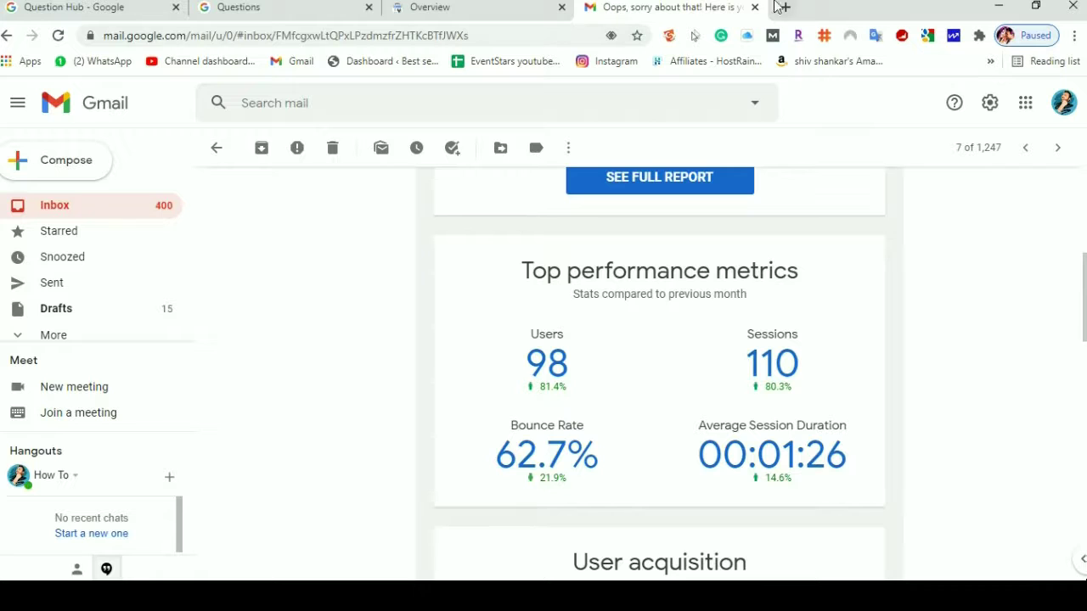
click(754, 6)
click(238, 7)
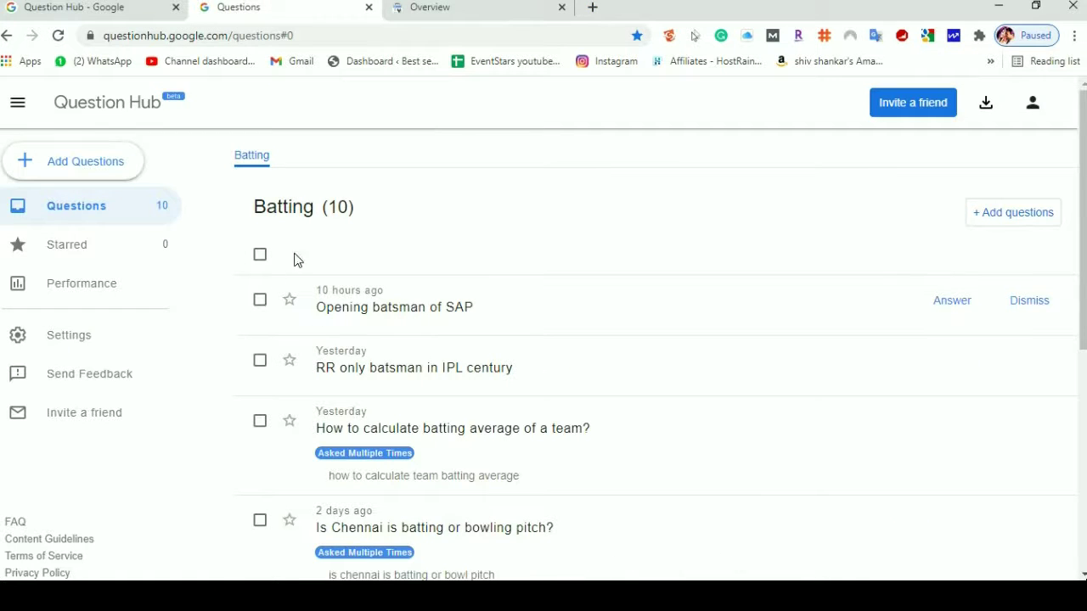
- Open the bookmarked EventStars youtube spreadsheet in a new tab, view its list of article links, and return to Question Hub
click(593, 8)
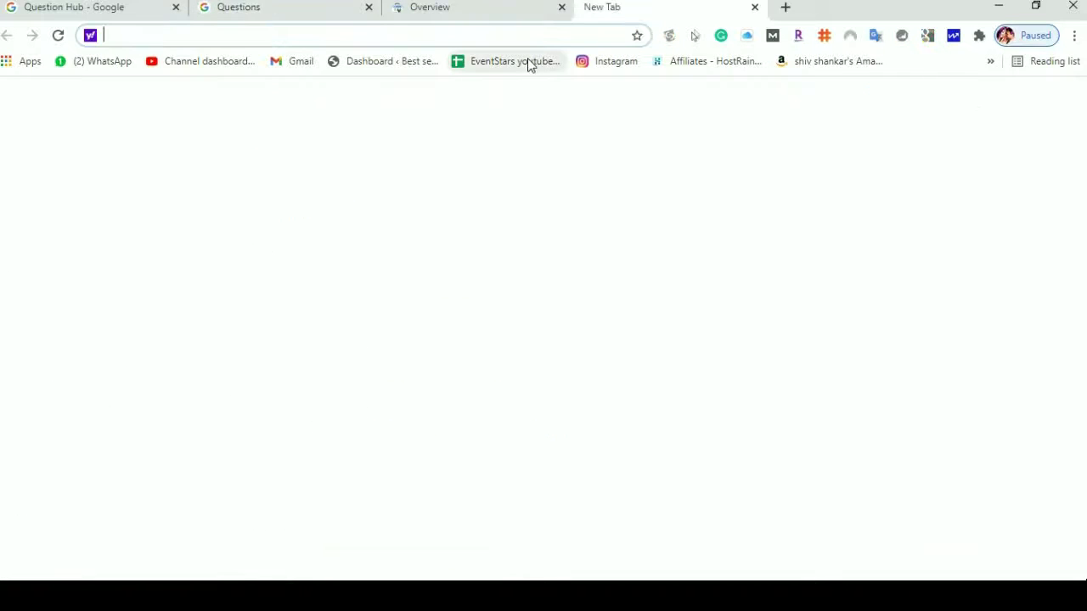
click(531, 62)
scroll(266, 350, down, 1)
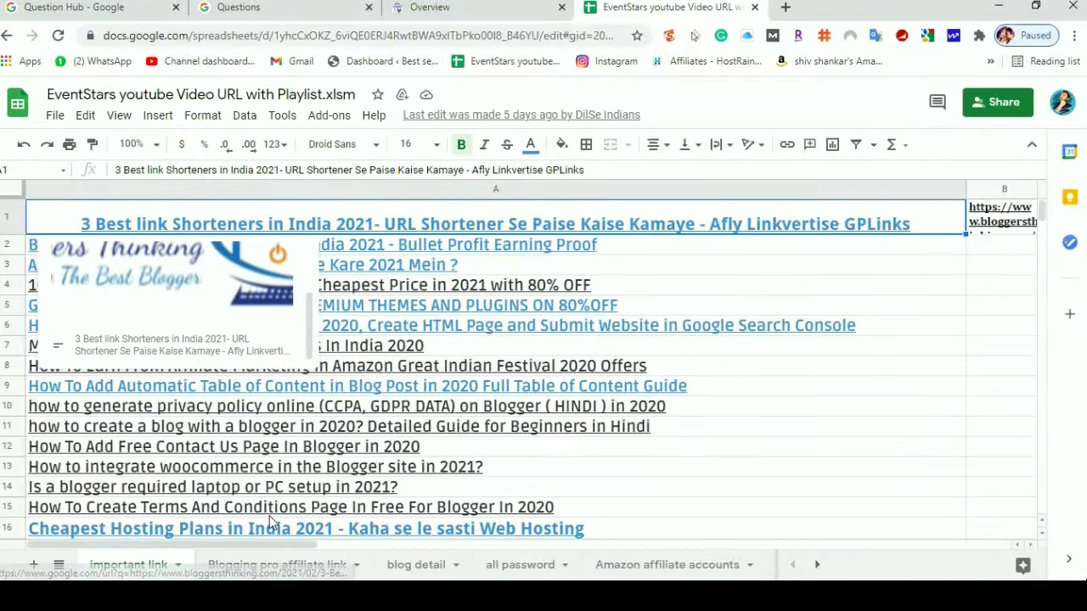
click(270, 7)
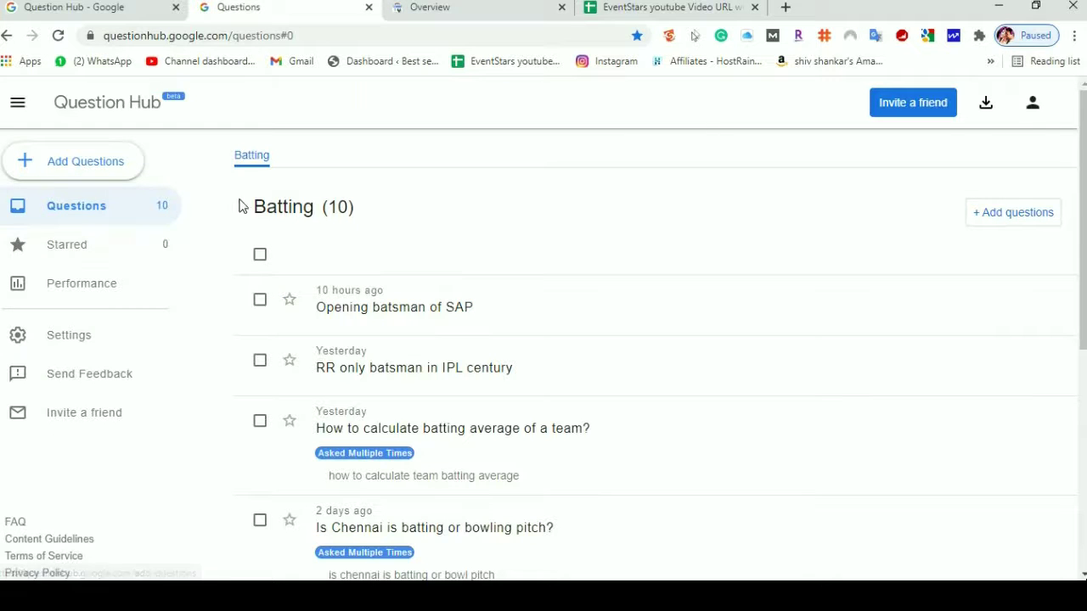
- Open the page for adding questions and look through all its topic categories, from Arts & Entertainment to Travel
click(88, 163)
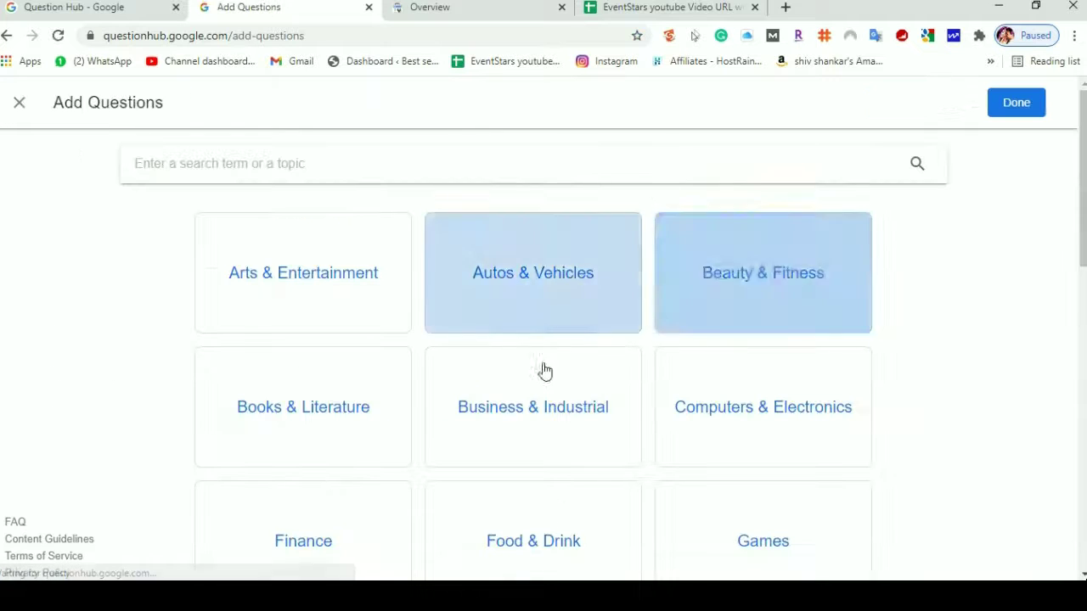
scroll(730, 363, down, 2)
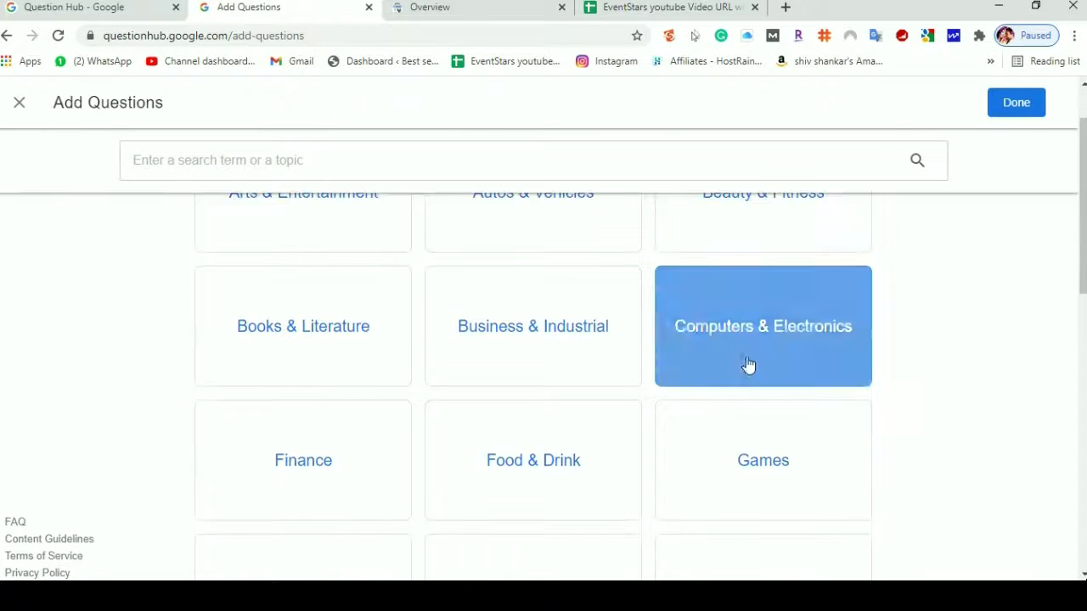
scroll(769, 408, down, 3)
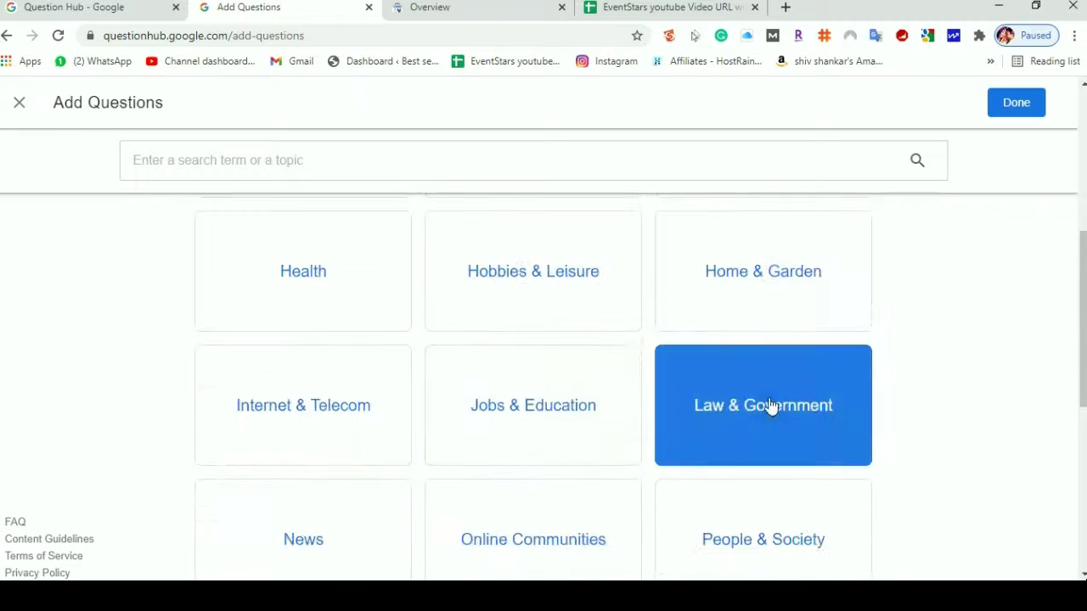
scroll(396, 425, down, 2)
scroll(323, 476, down, 2)
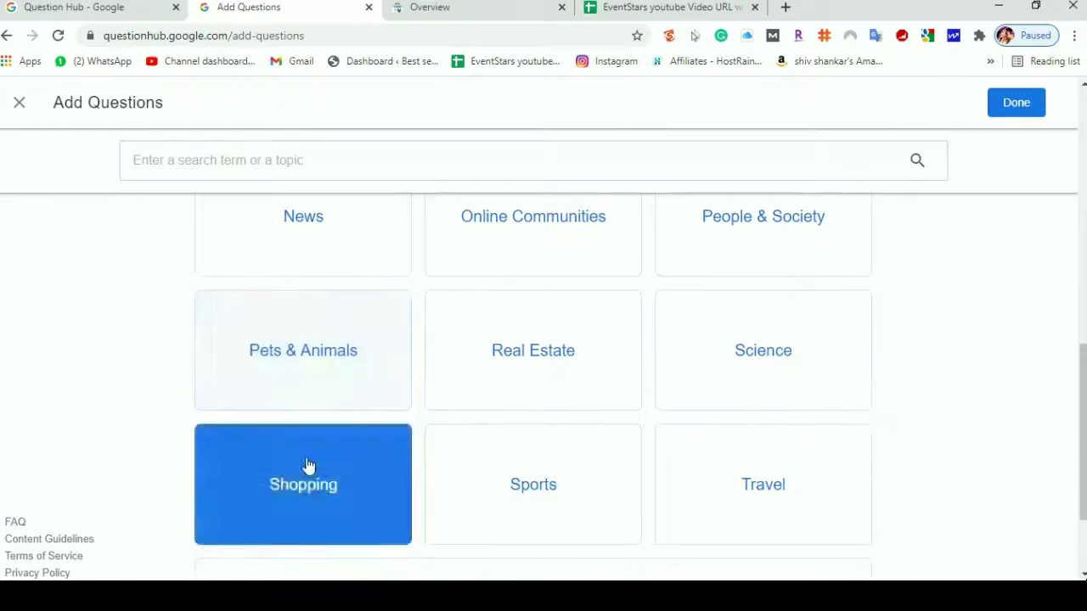
scroll(510, 479, down, 2)
scroll(621, 478, up, 10)
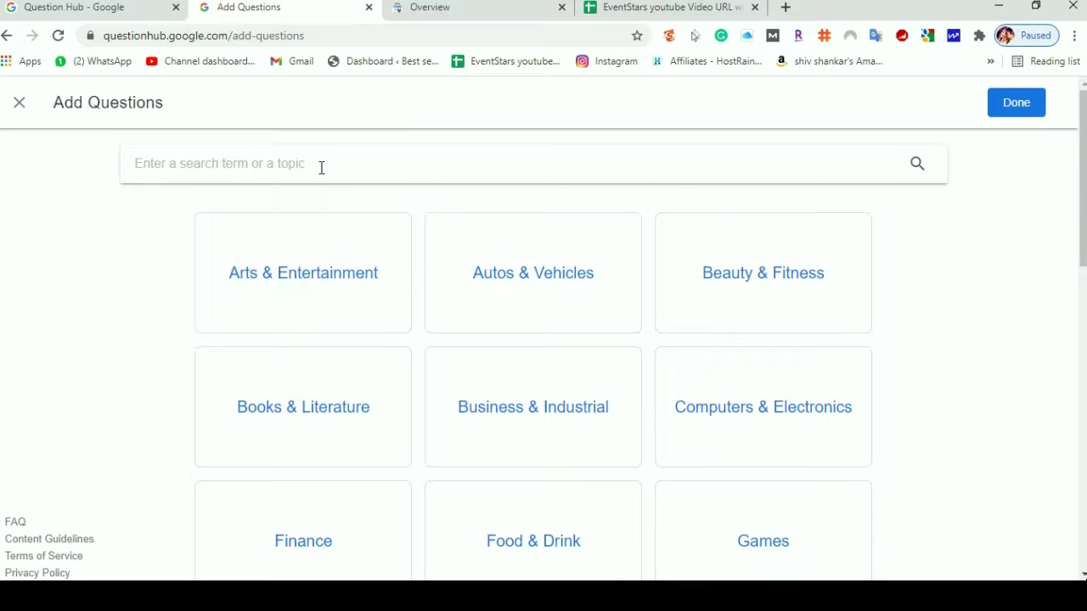
- Search the topics for "blogger contact us page", add the matching topic's questions, and finish adding
click(267, 166)
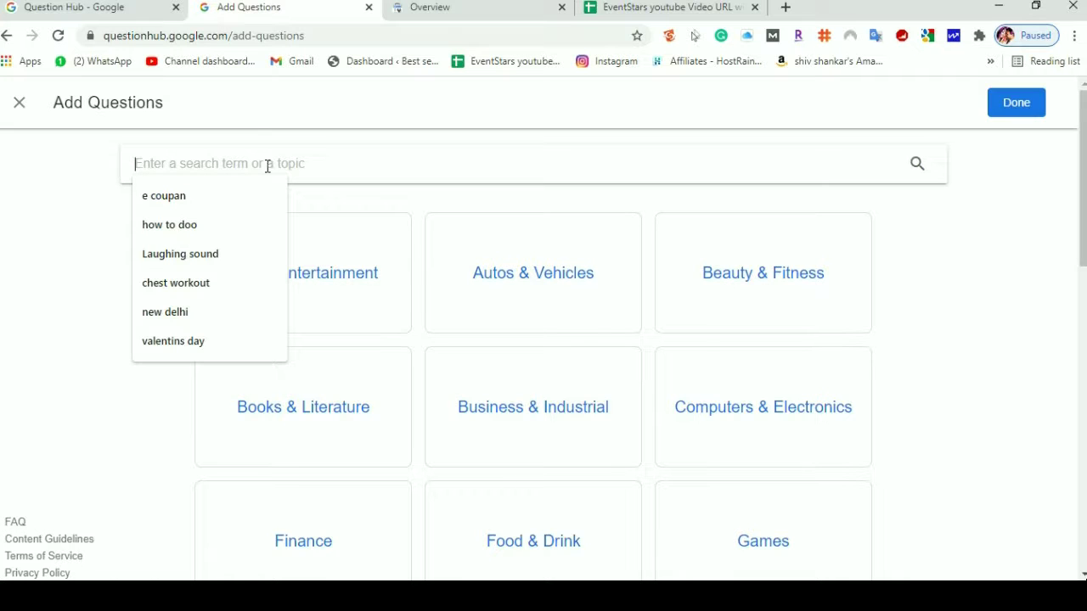
text(blogger contact us page)
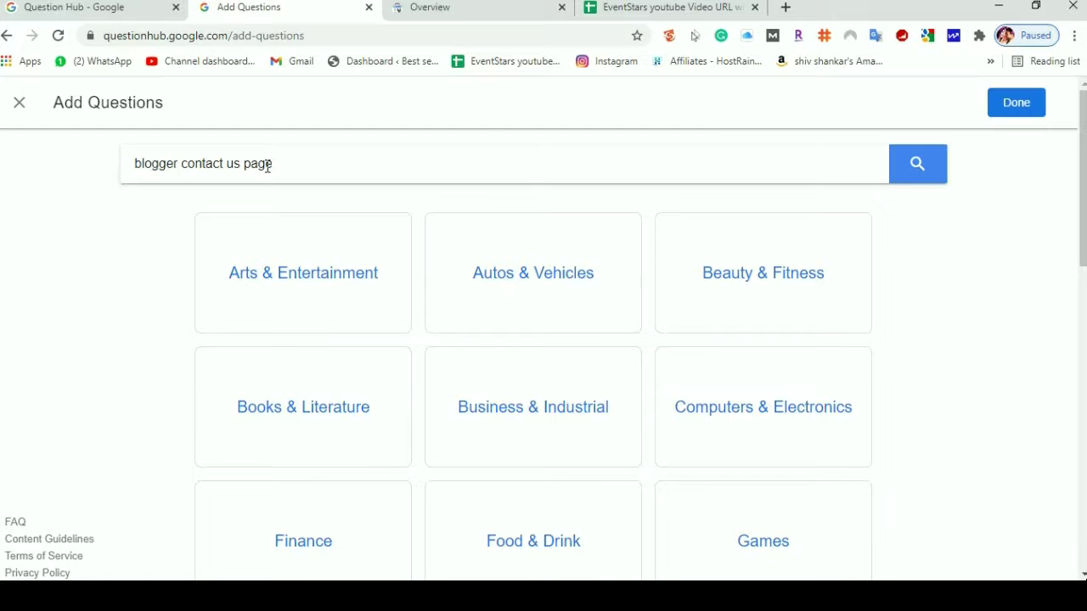
click(908, 172)
click(490, 271)
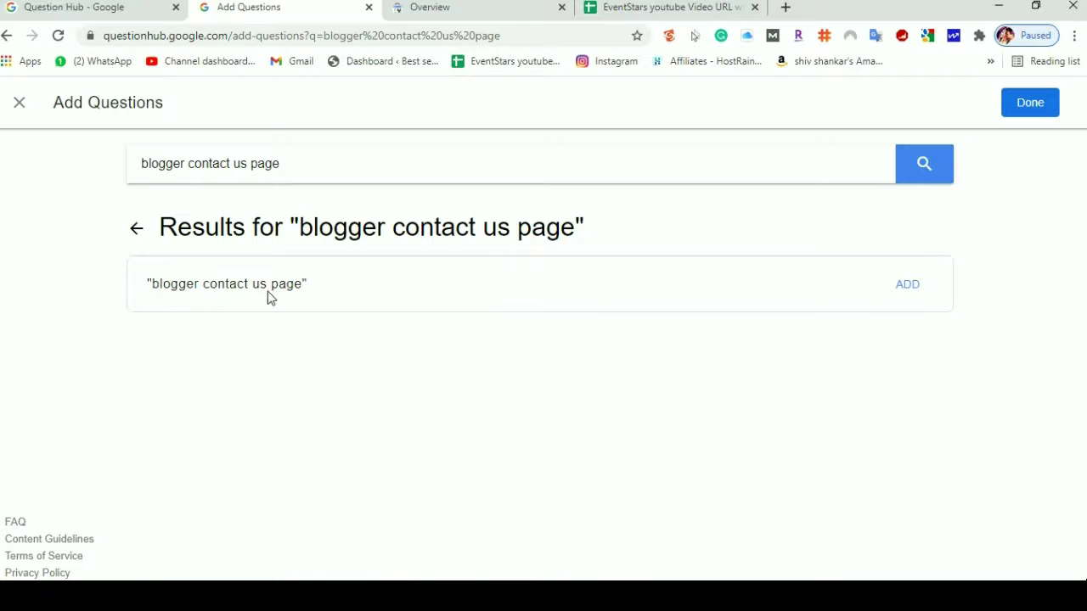
click(907, 285)
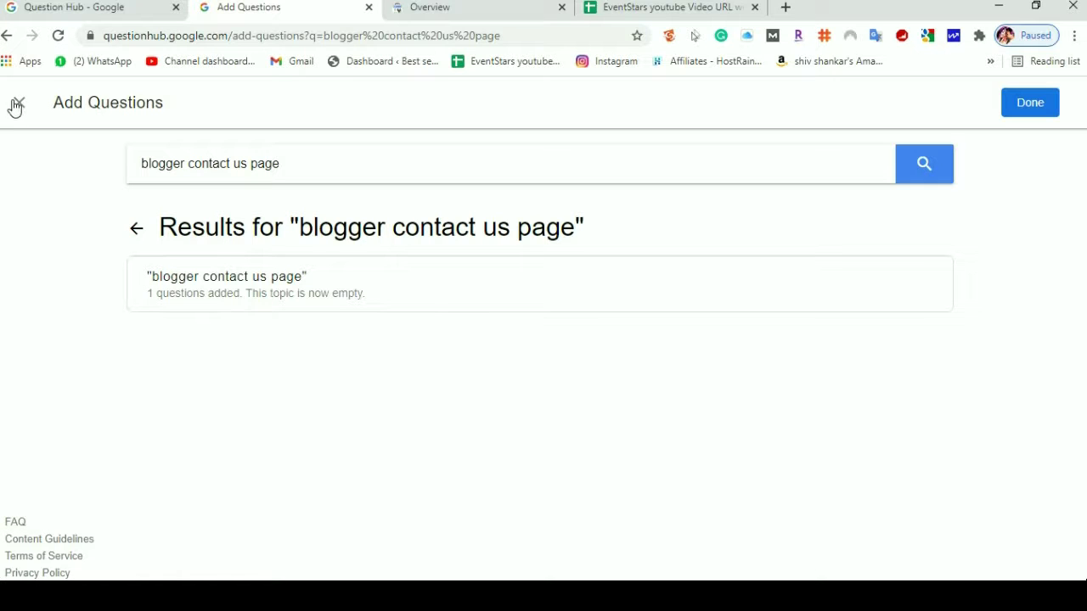
click(1025, 118)
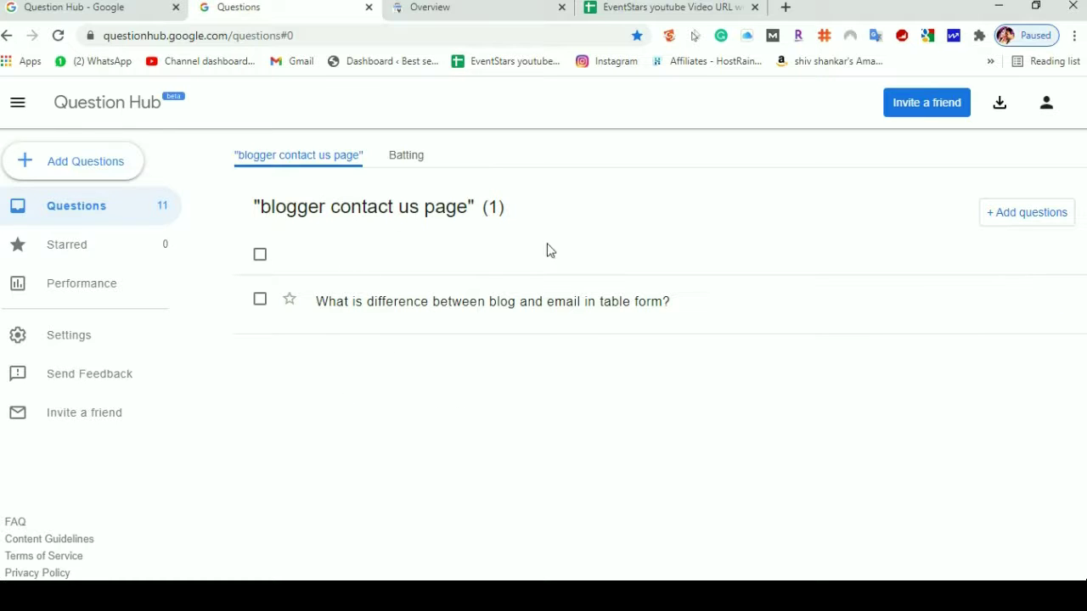
- Search the topics for "blogger", add questions from "blogger", "ब्लॉगर" and both Blogger - Online Communities topics, and finish adding
click(64, 173)
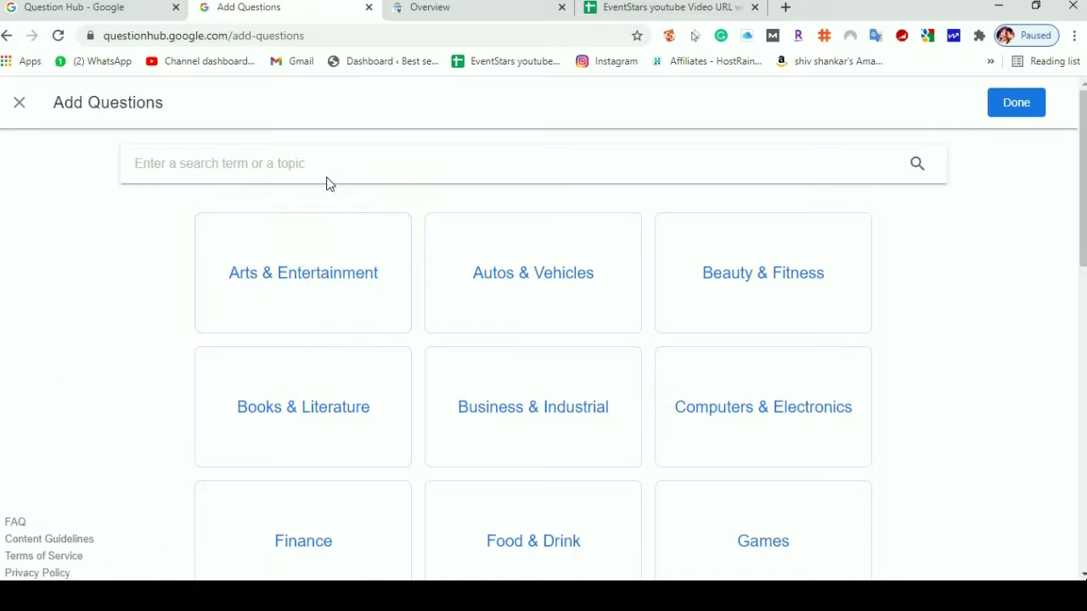
click(315, 170)
text(blogger)
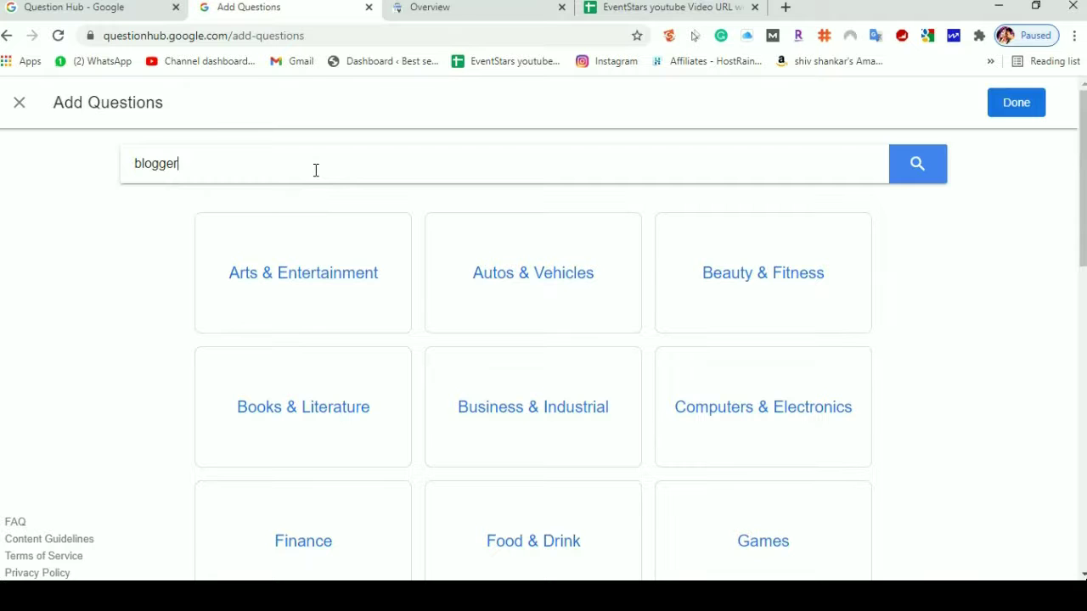
click(909, 175)
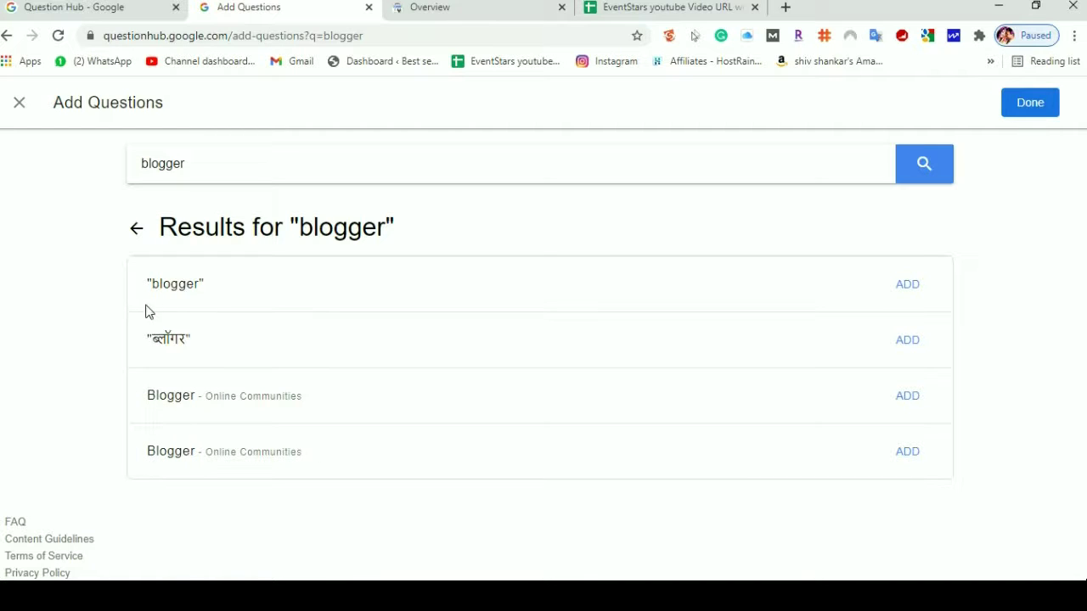
click(906, 293)
click(906, 343)
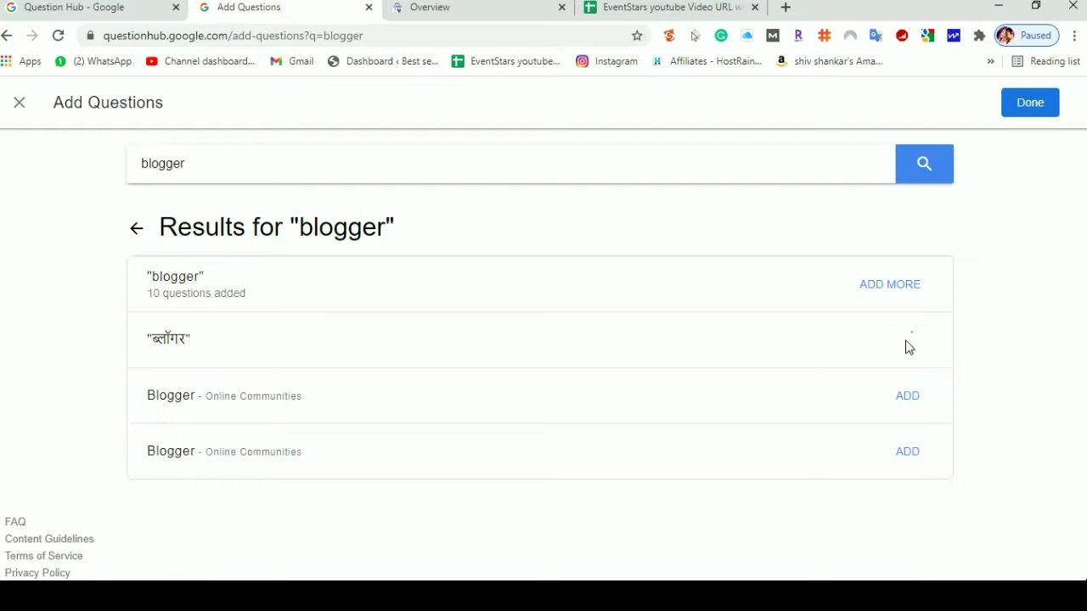
click(906, 399)
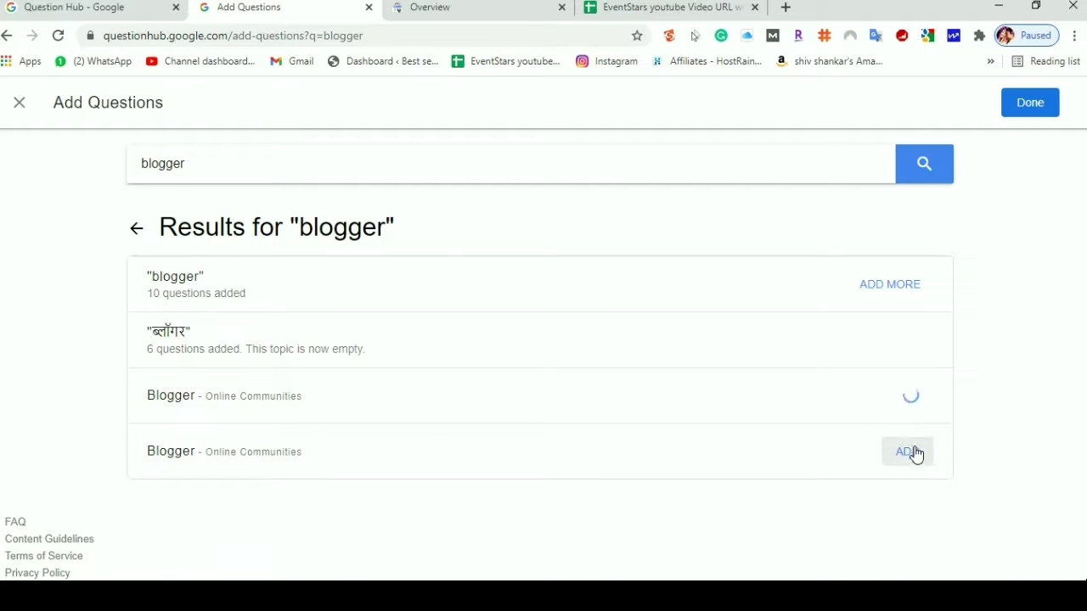
click(905, 453)
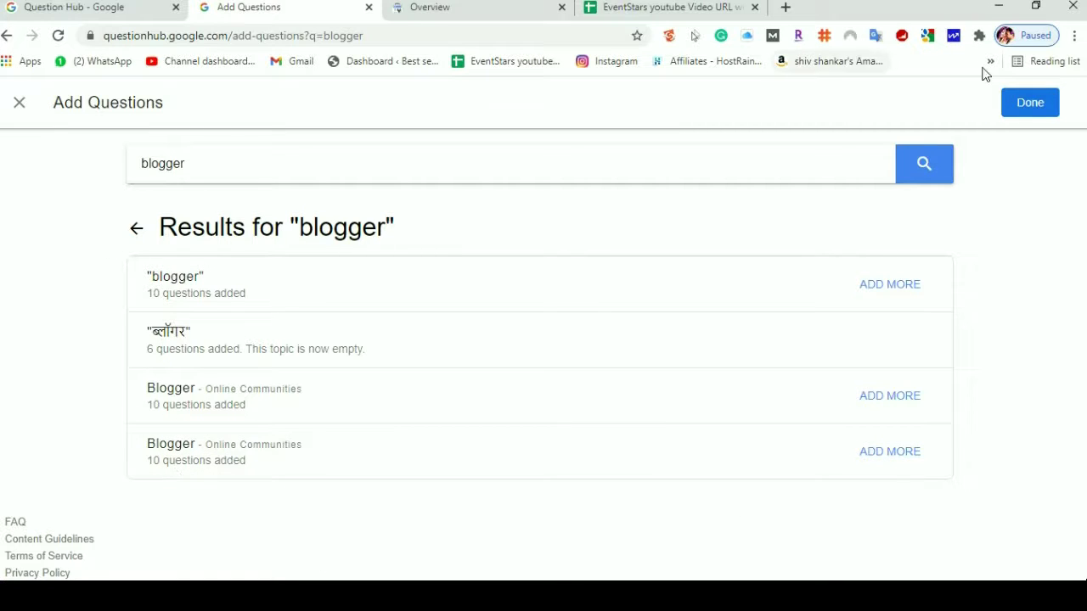
click(1019, 113)
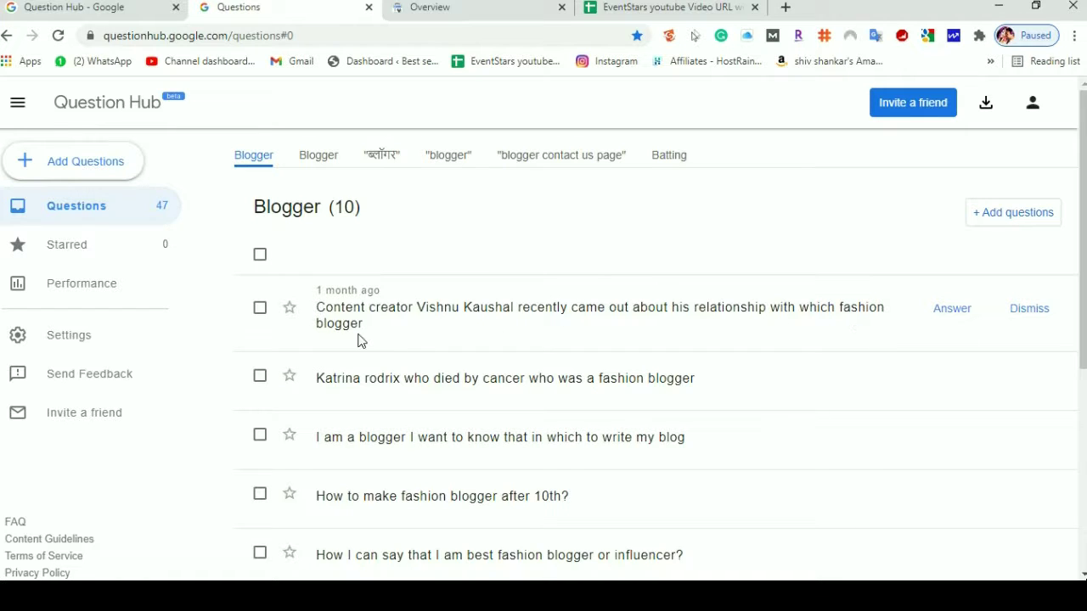
- Look through the full list of fashion-related questions in the first Blogger topic
scroll(406, 340, down, 1)
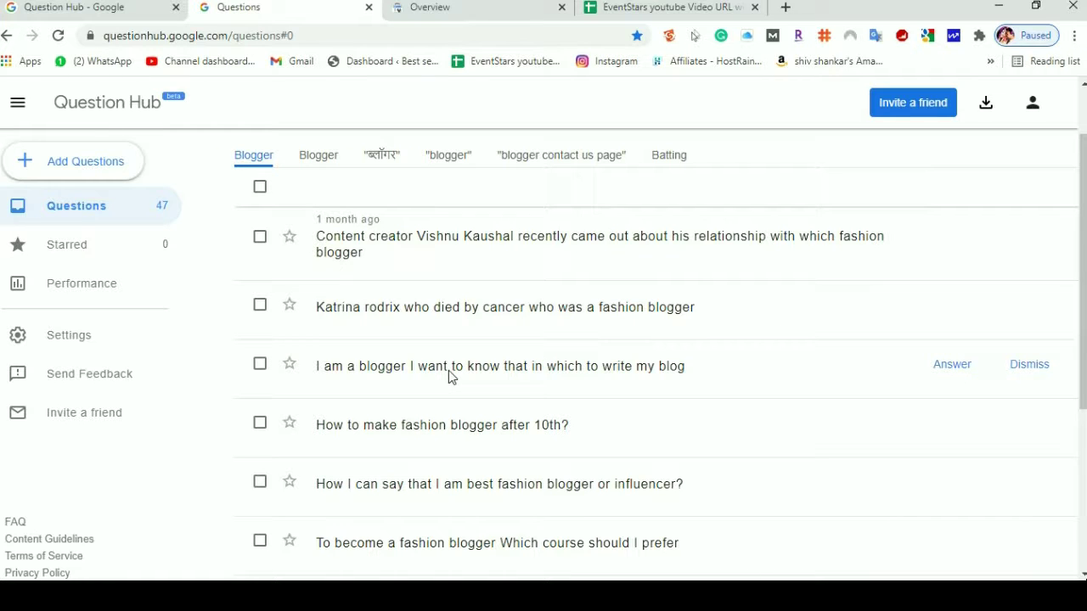
scroll(448, 370, down, 1)
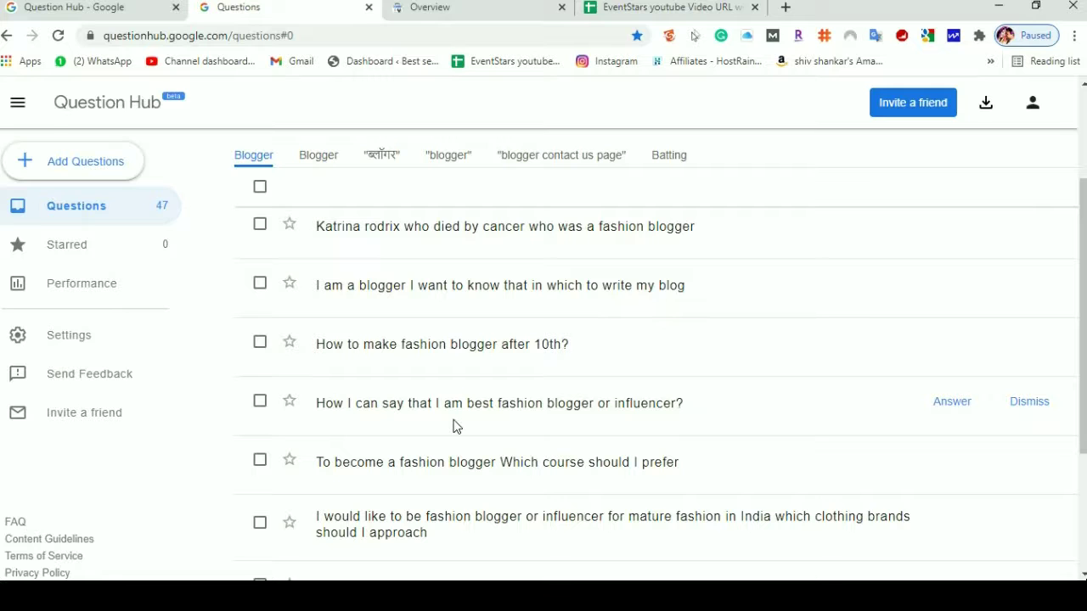
scroll(453, 426, down, 1)
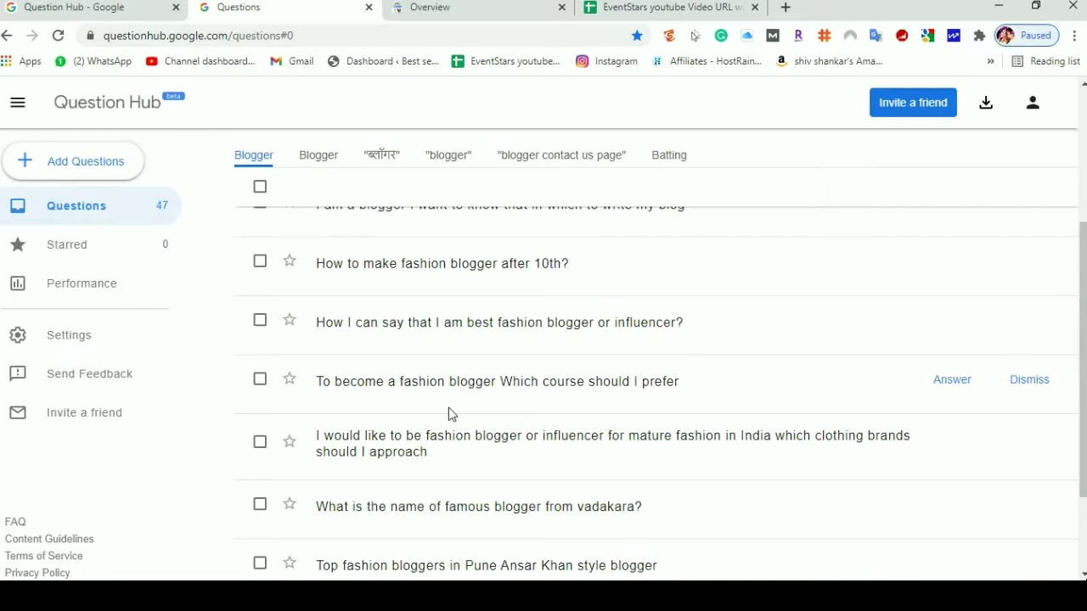
scroll(448, 414, down, 1)
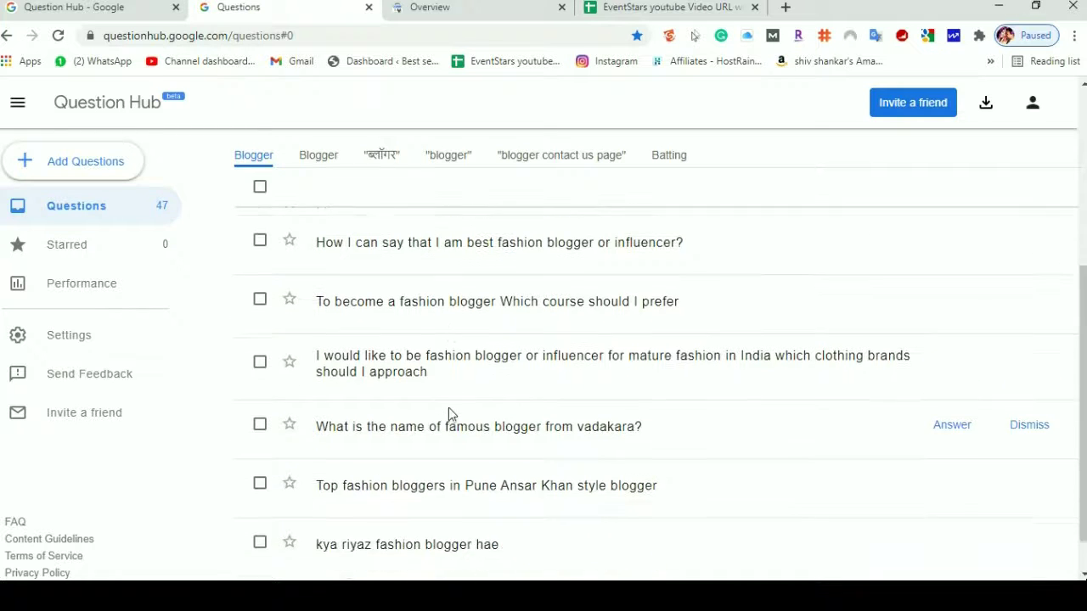
scroll(458, 427, down, 1)
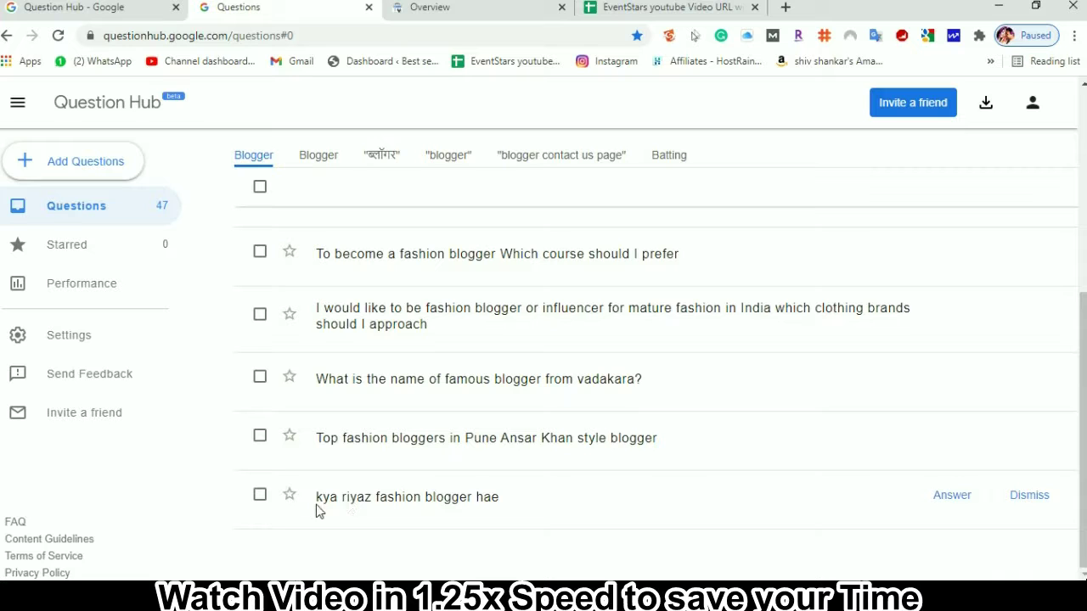
- Review the questions in the second Blogger topic and in the Hindi "ब्लॉगर" topic
click(316, 161)
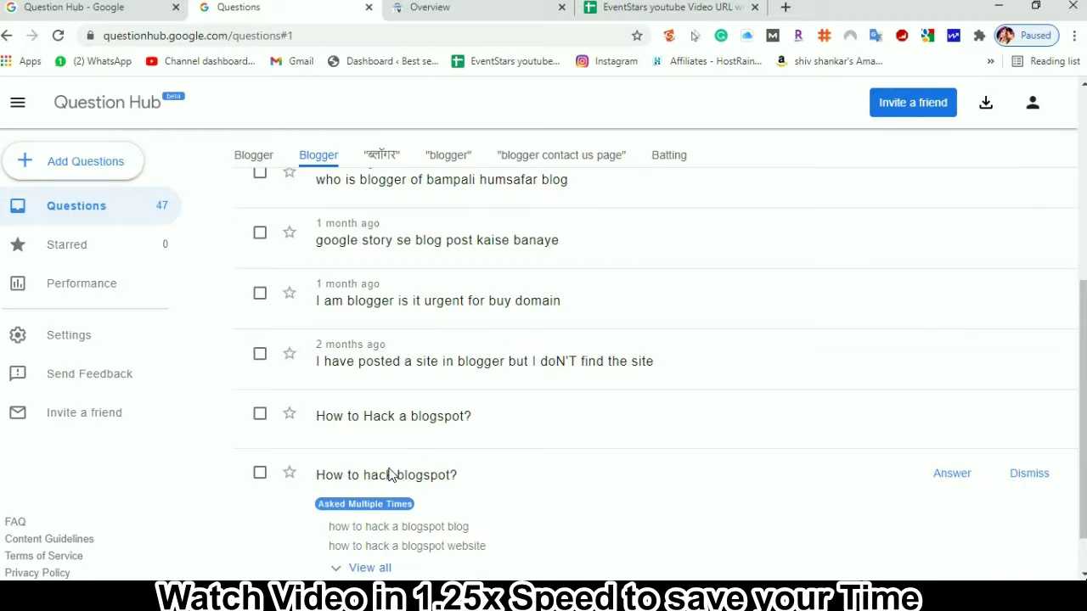
scroll(389, 475, up, 4)
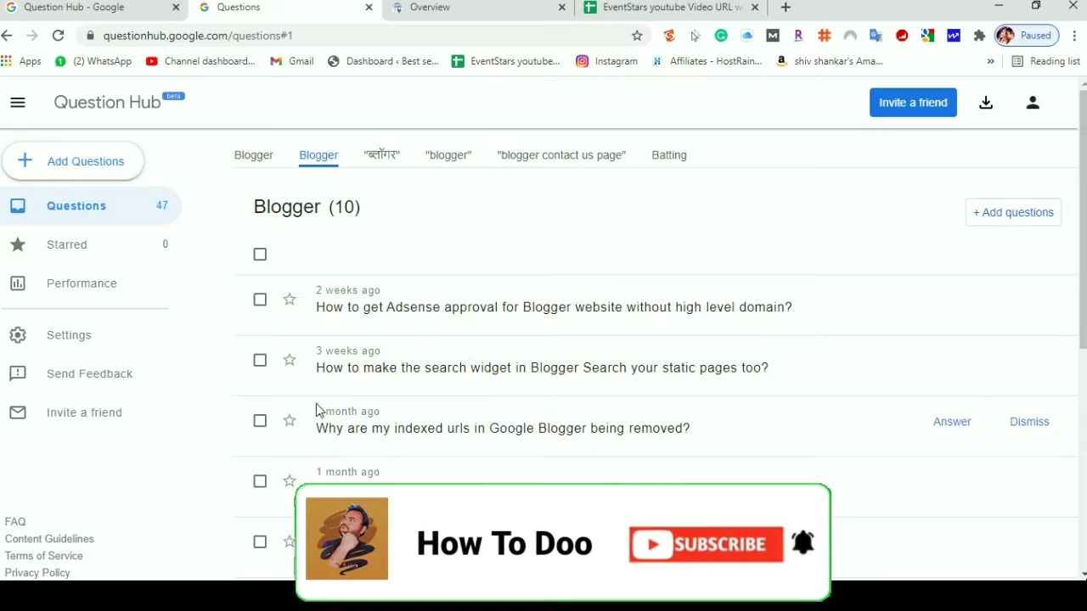
scroll(439, 376, down, 5)
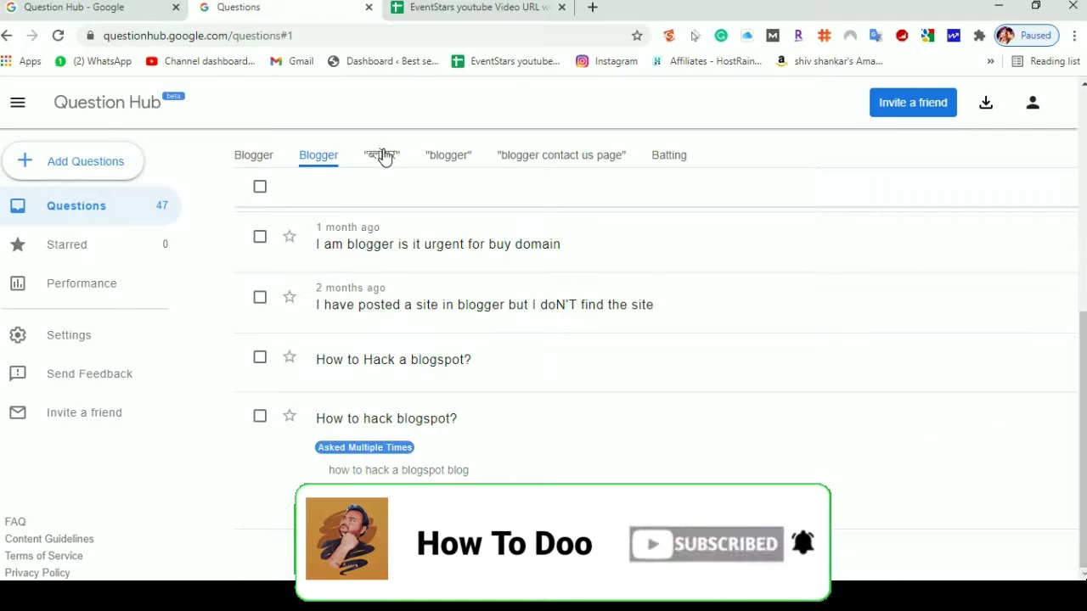
click(383, 156)
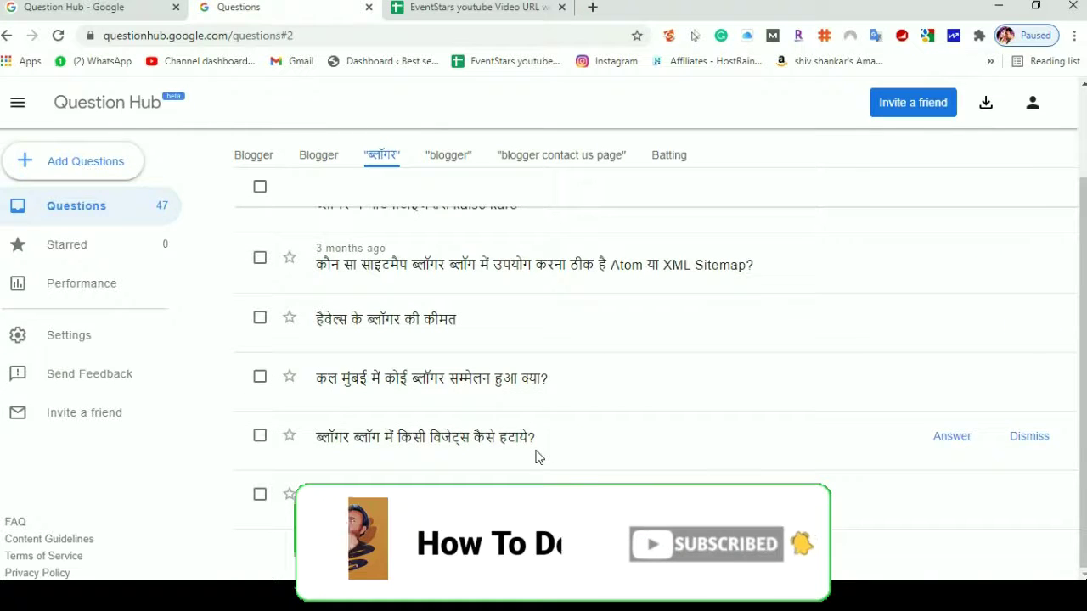
scroll(535, 457, up, 2)
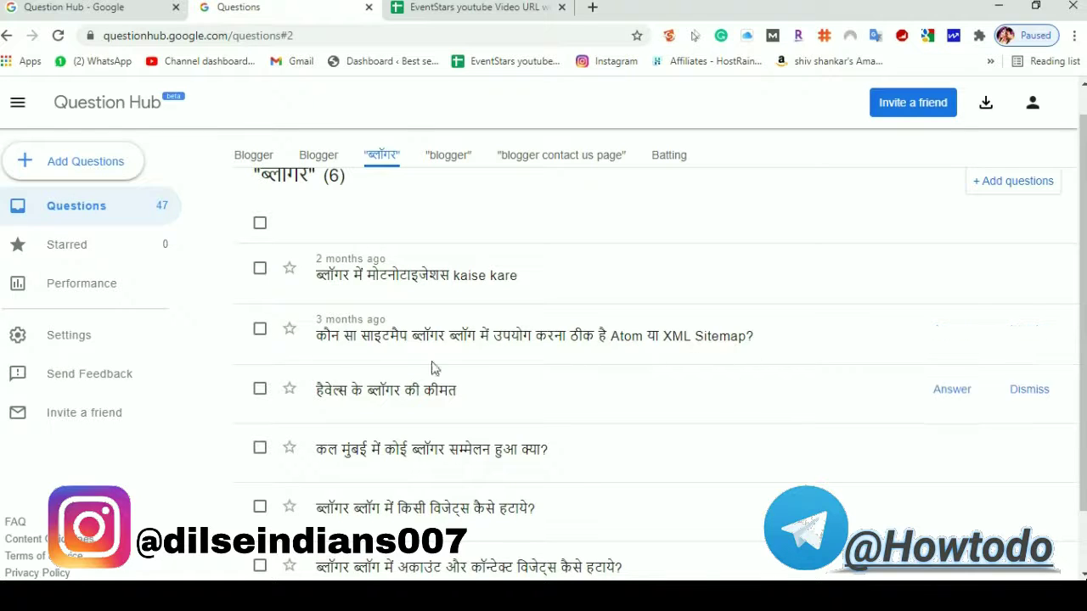
- Find the article on adding an XML site map in Blogger in the EventStars spreadsheet and return to Question Hub
key(ctrl+Tab)
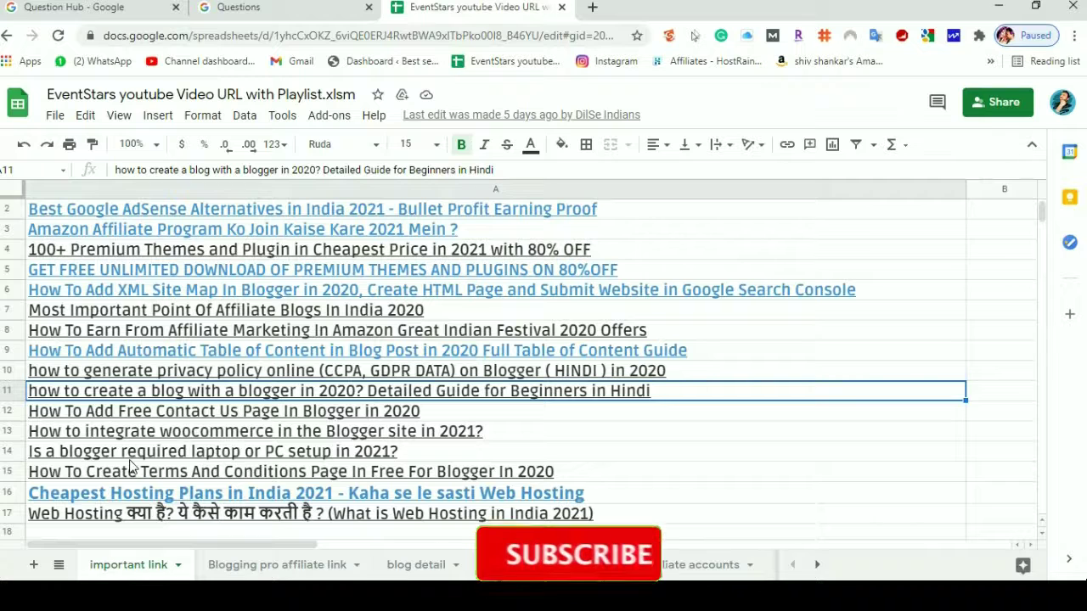
click(78, 288)
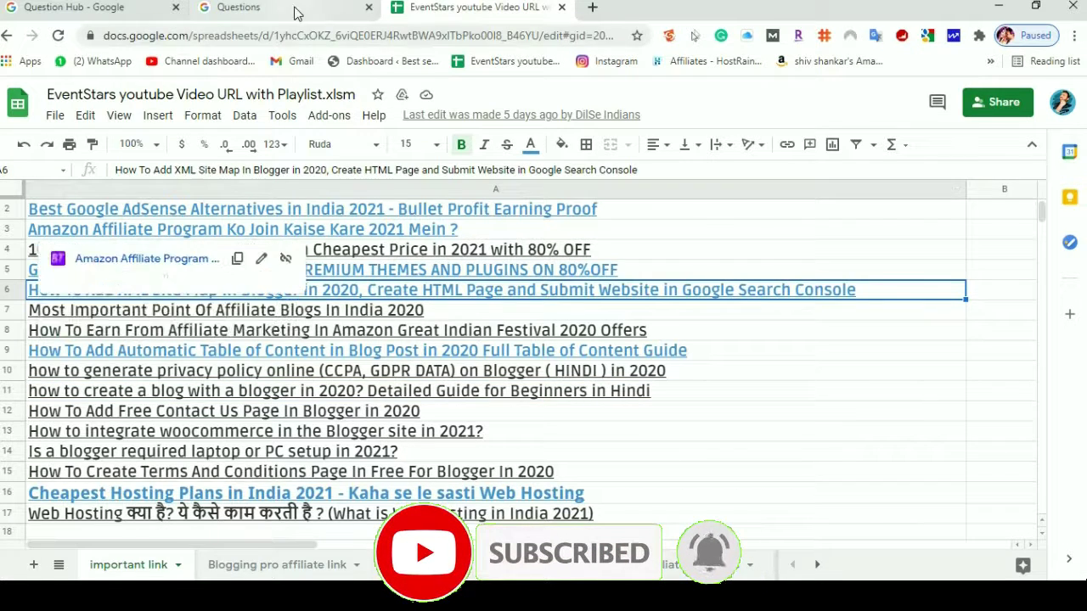
key(ctrl+shift+Tab)
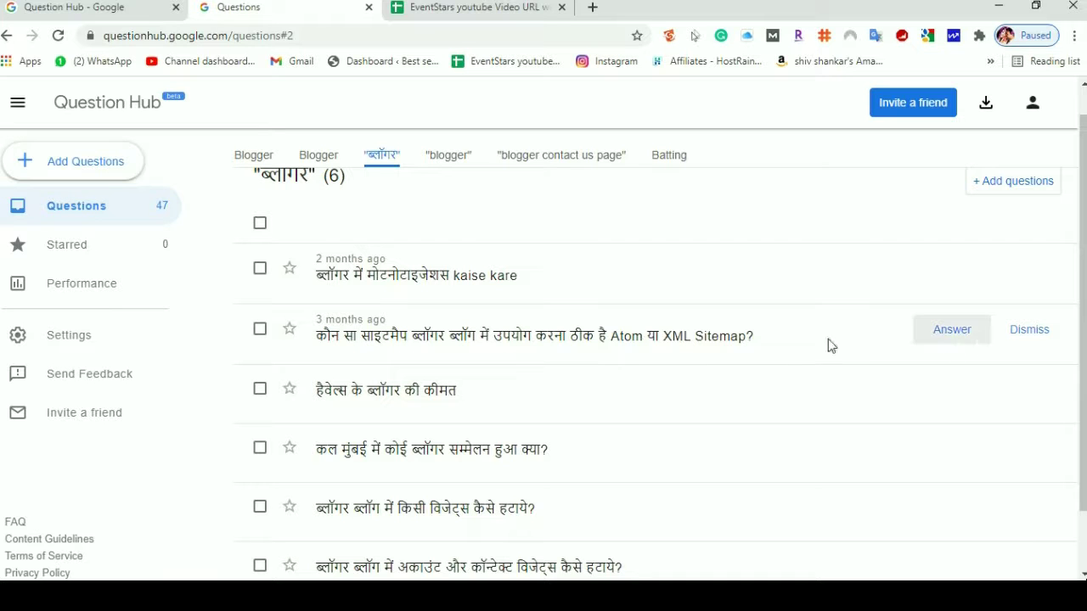
- Copy the link of the "How To Add XML Site Map In Blogger in 2020" article from the spreadsheet and return to Question Hub
click(506, 8)
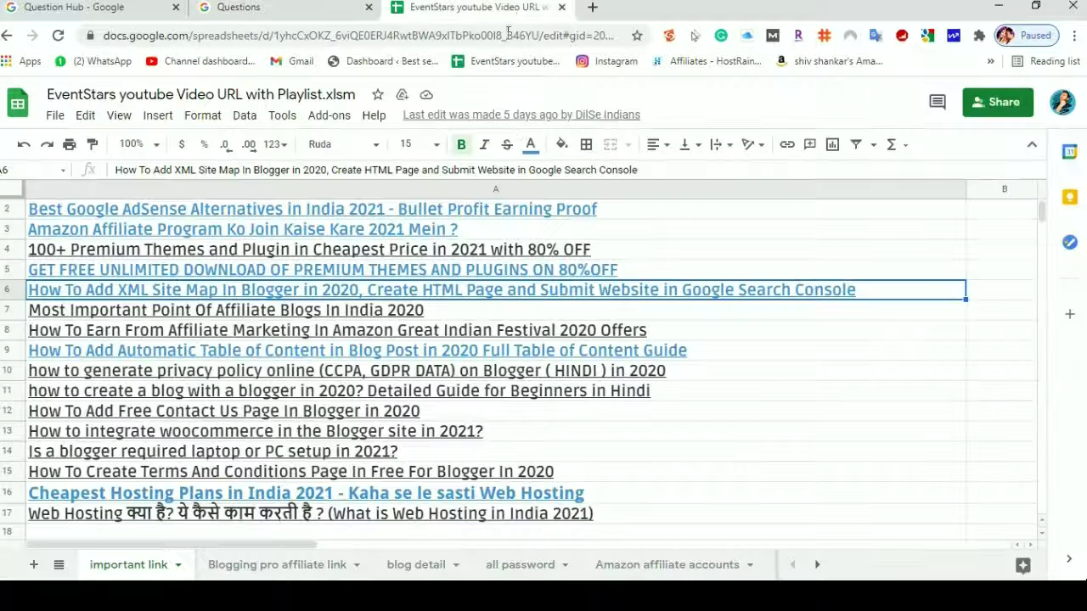
click(330, 291)
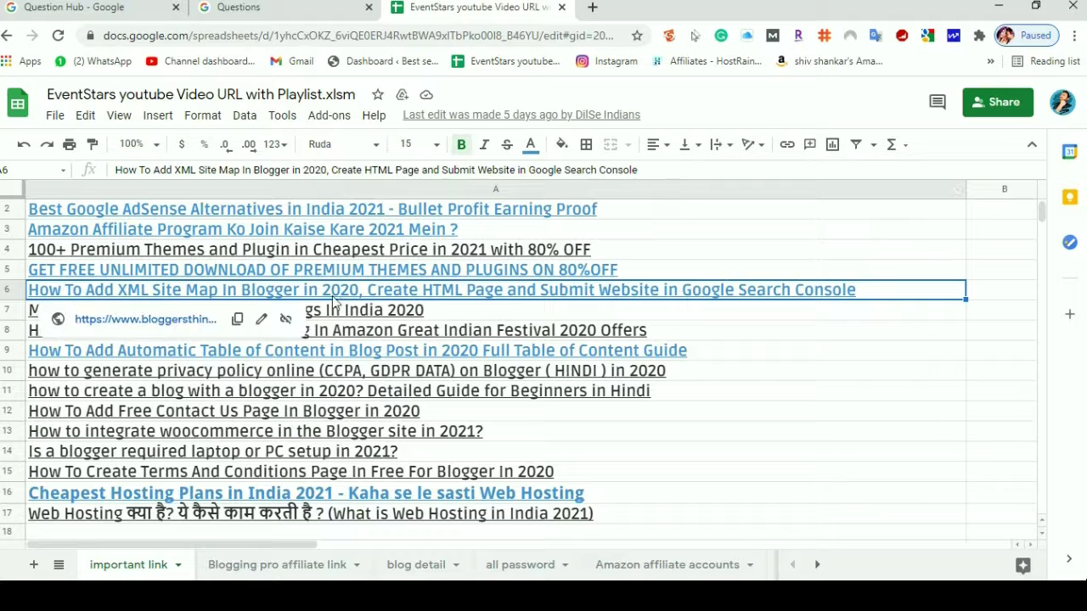
click(238, 321)
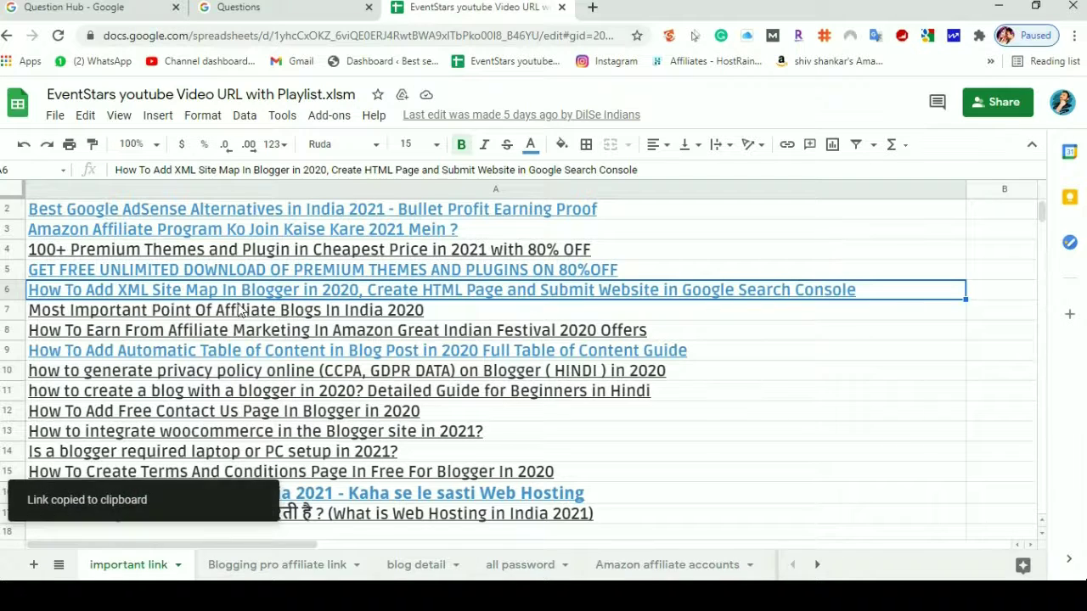
key(ctrl+shift+Tab)
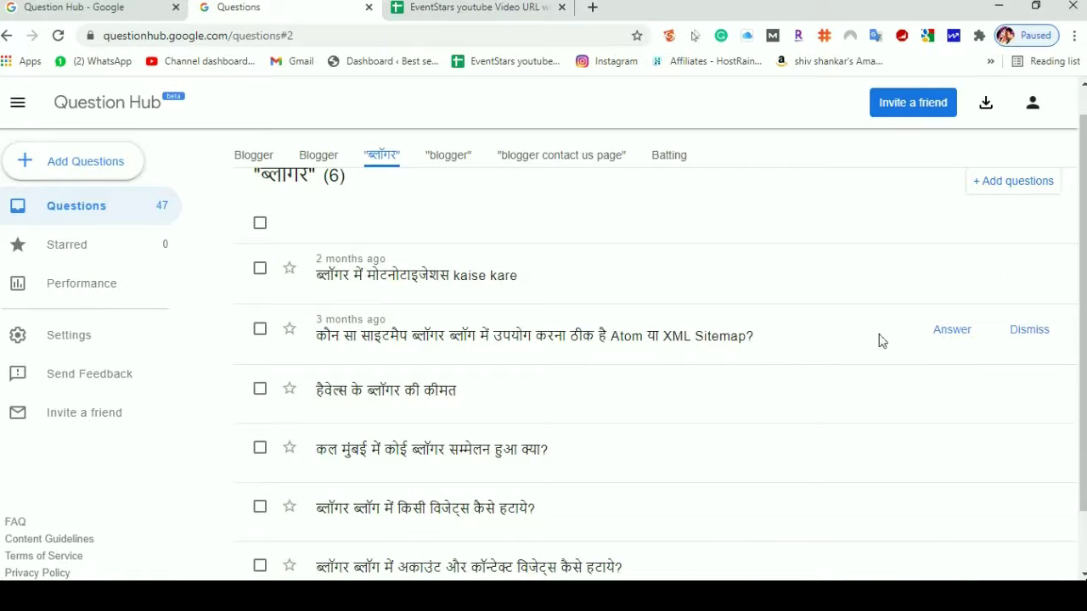
- Submit the copied XML site map article link as the answer to the Hindi Atom or XML Sitemap question, and open the "blogger" topic
click(938, 334)
click(449, 407)
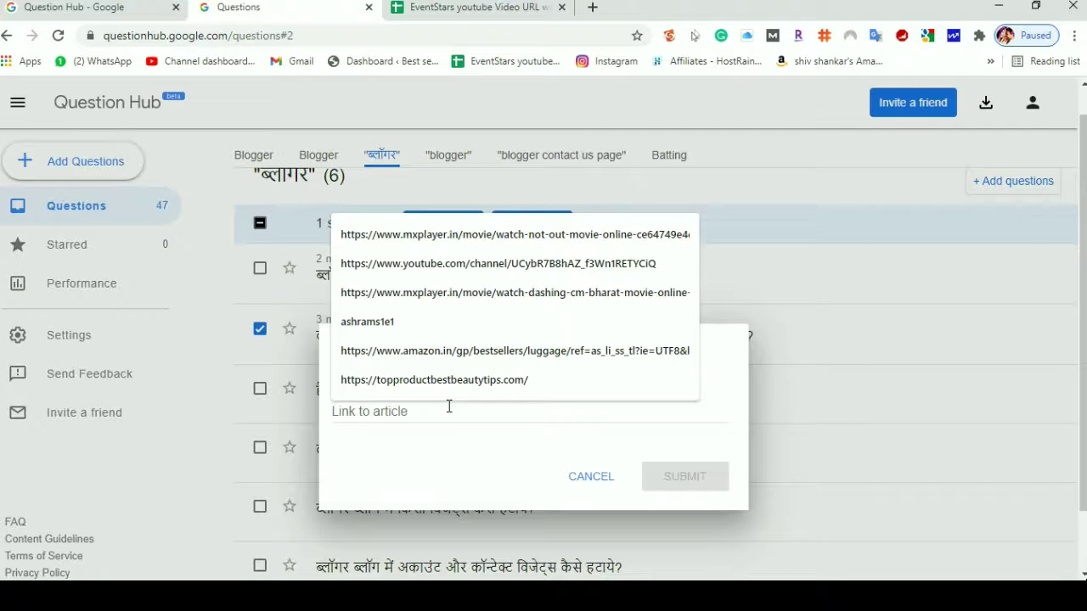
key(ctrl+v)
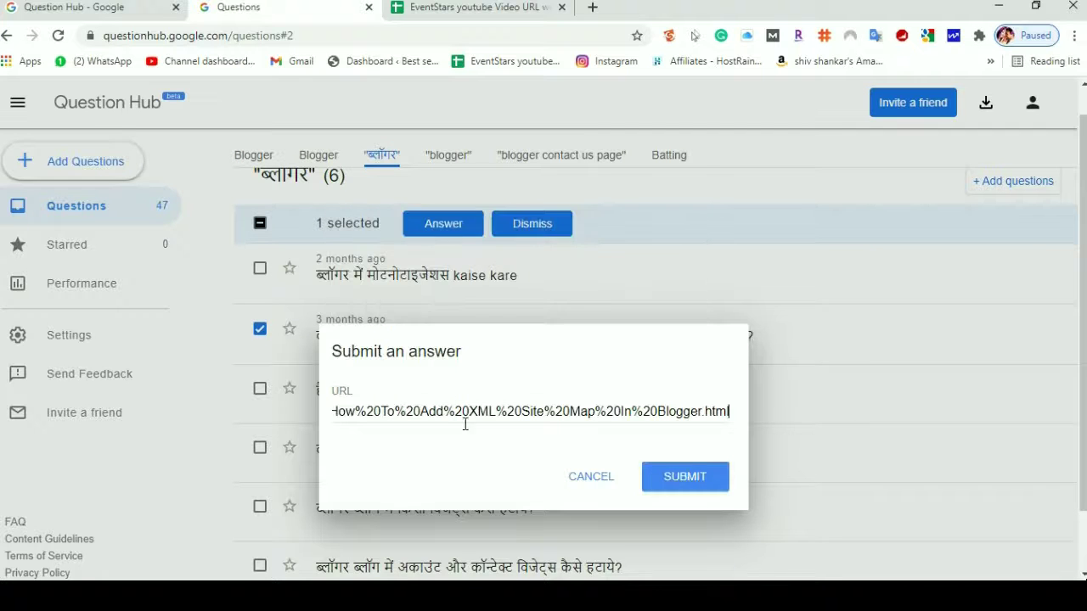
click(697, 478)
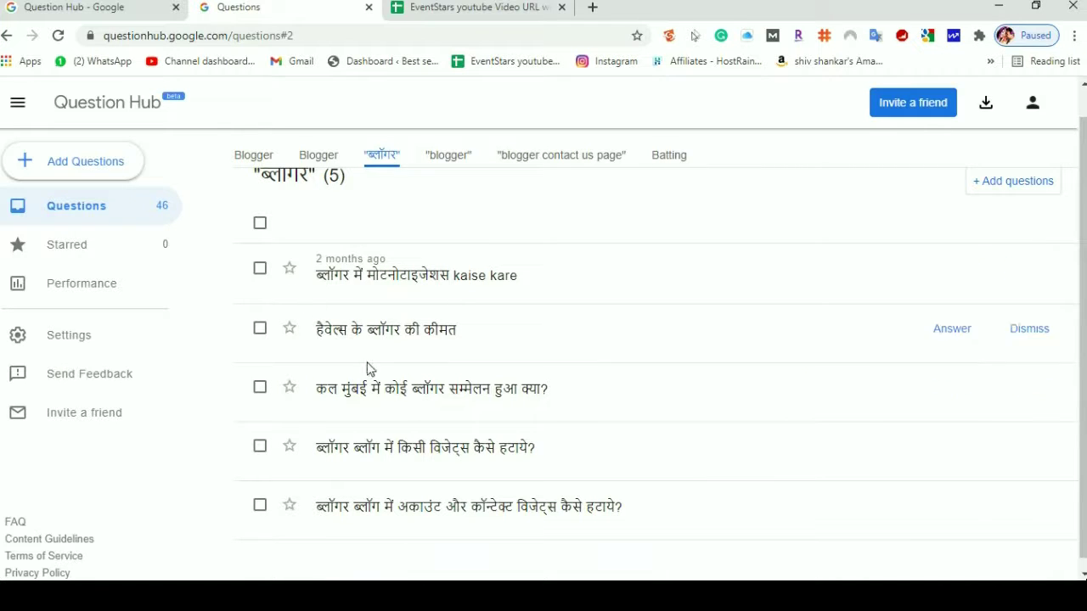
click(445, 161)
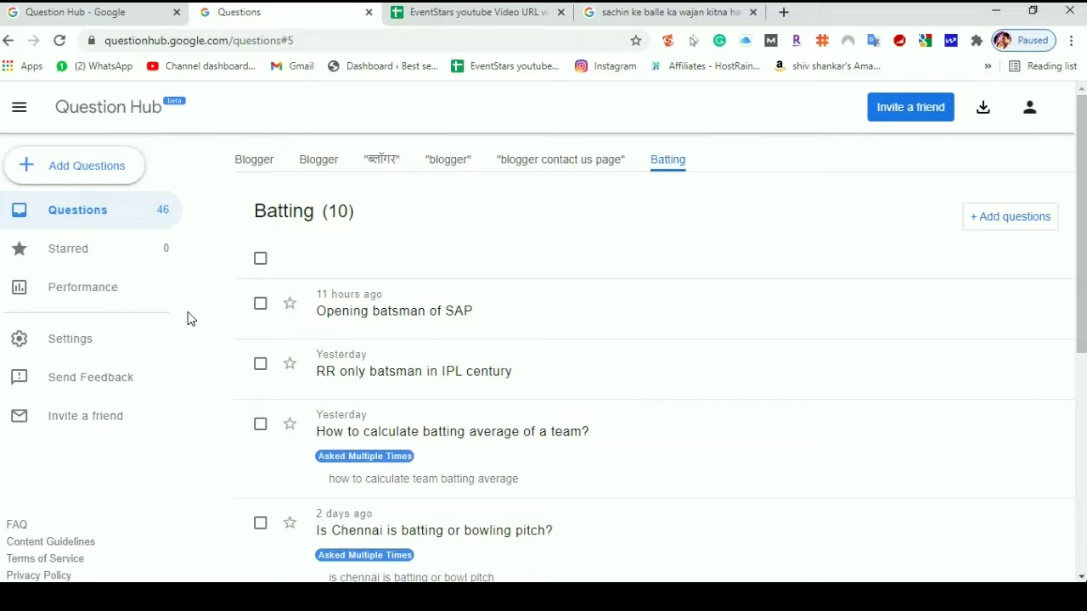
- Search the question topics for "naukri" and add the questions of the "naukri" and "नौकरी" topics
click(96, 175)
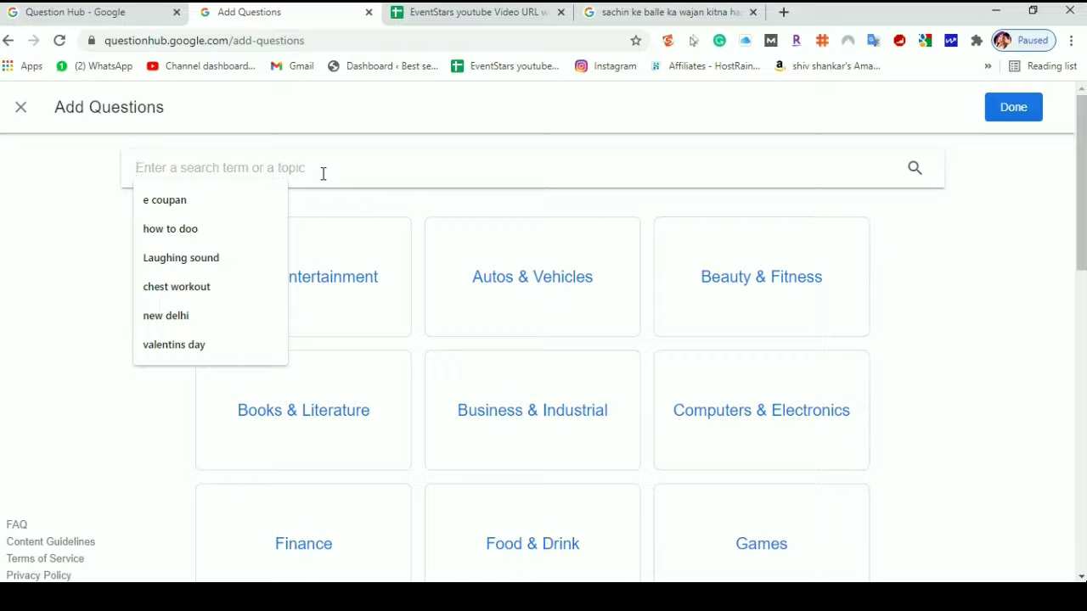
text(nau)
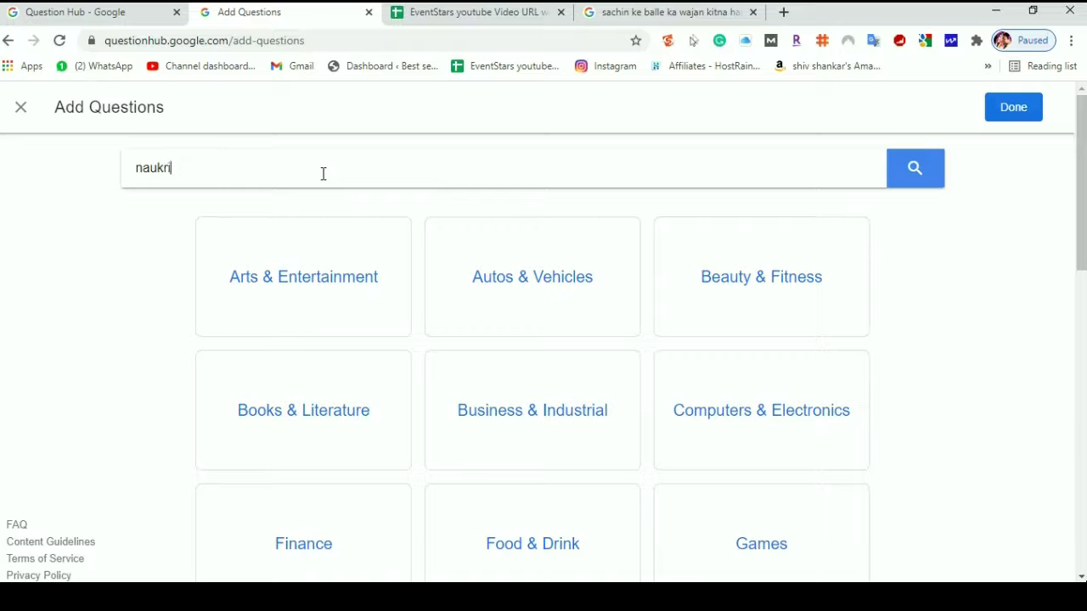
text(kri)
key(Return)
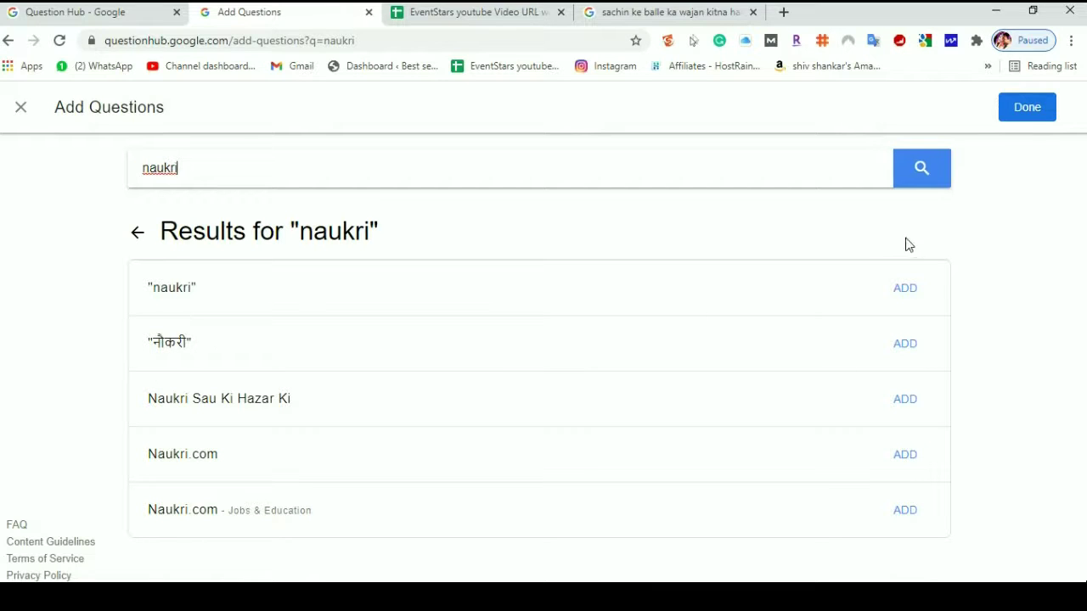
click(907, 290)
click(907, 344)
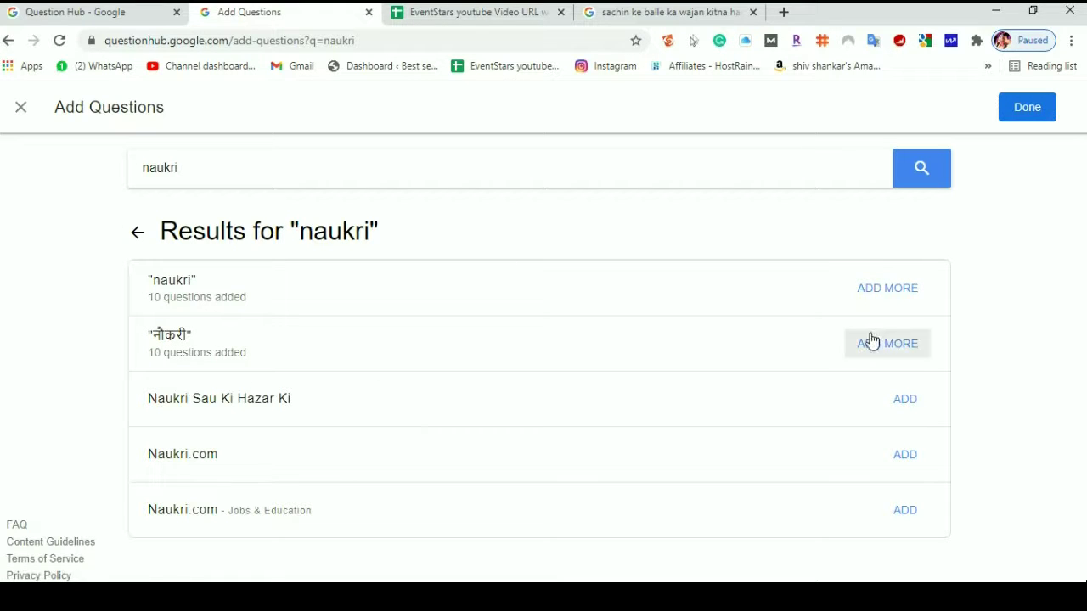
click(1019, 111)
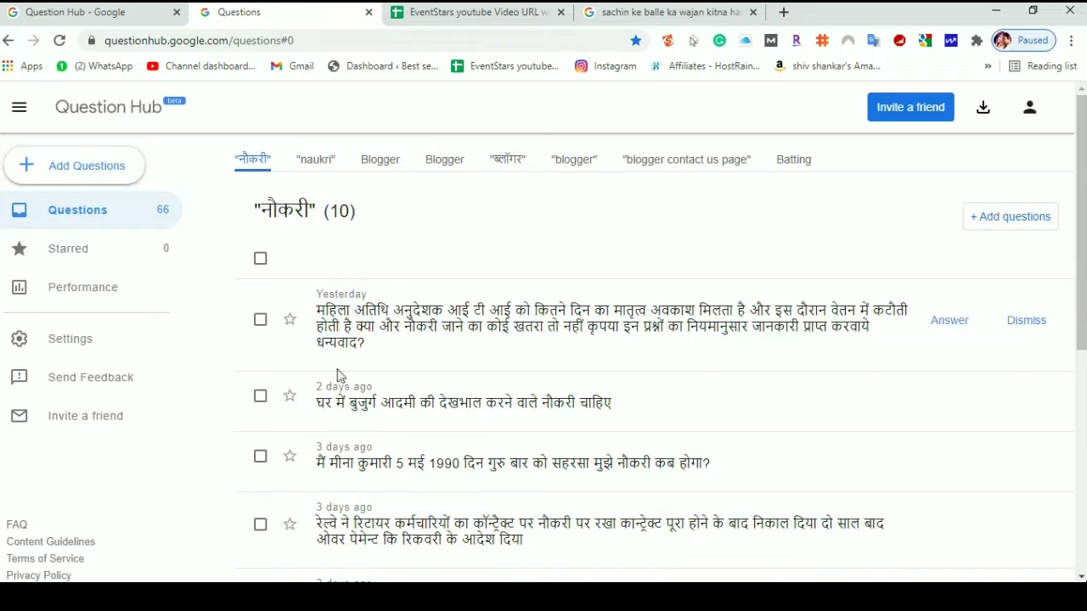
- Review the questions in the "नौकरी" topic, viewing the answer form for the elderly-care job question and cancelling it
scroll(416, 446, down, 1)
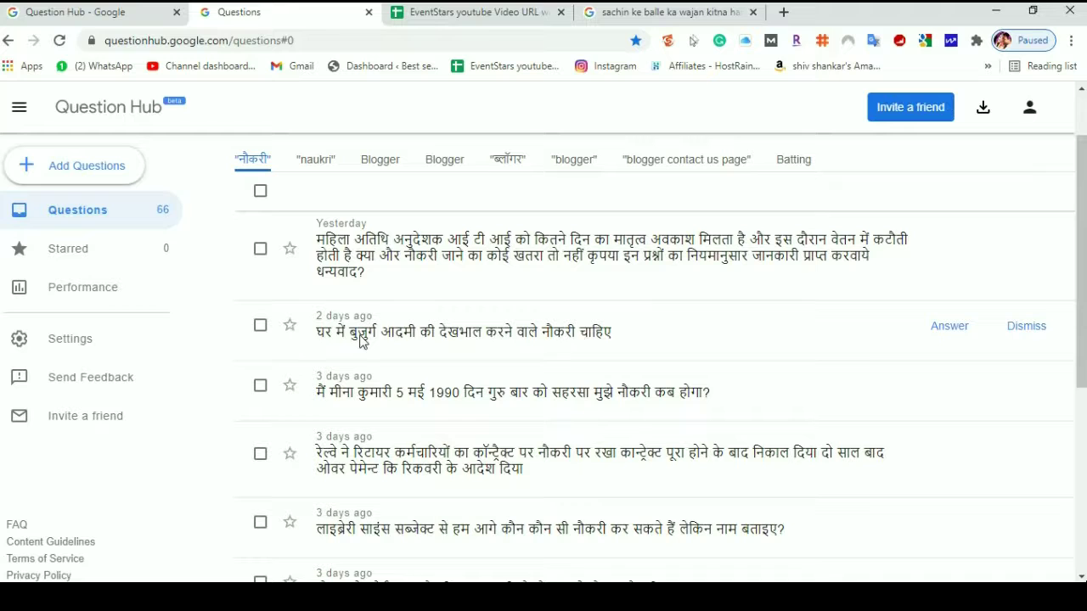
click(949, 328)
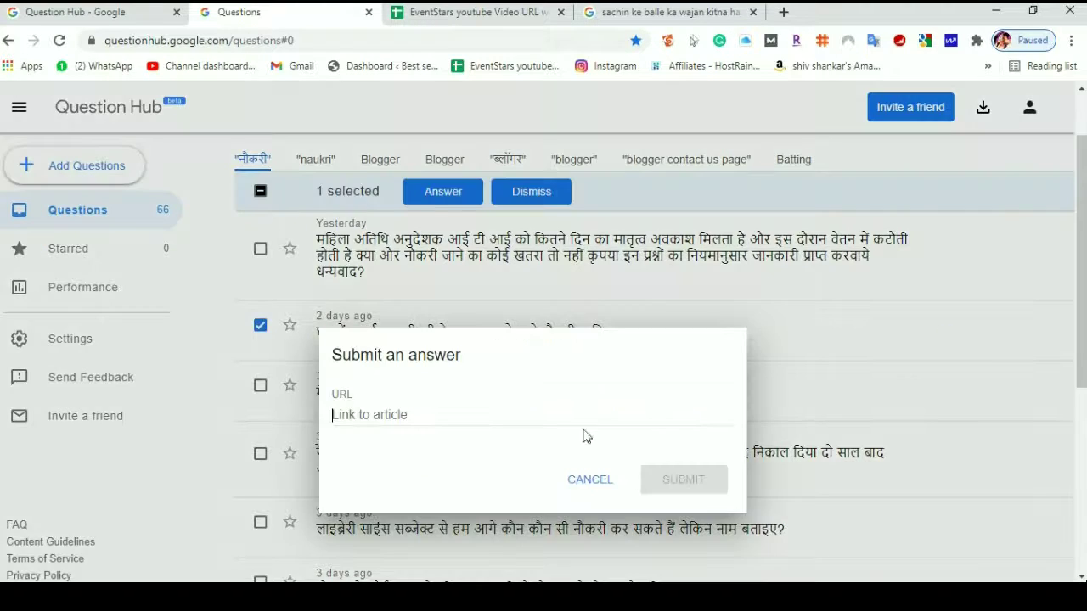
click(590, 481)
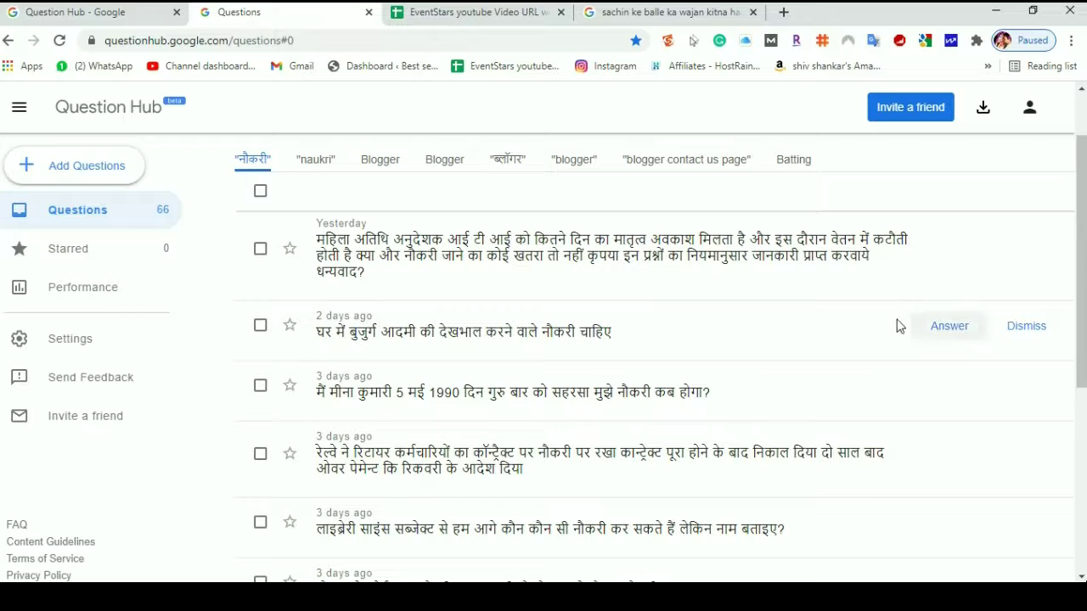
scroll(705, 356, down, 3)
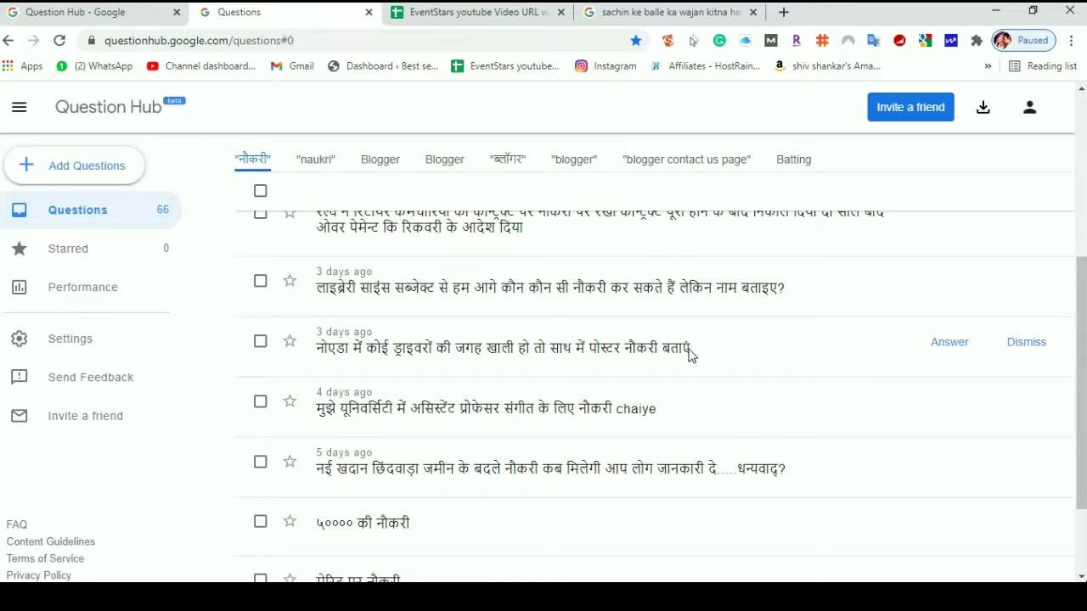
scroll(524, 370, down, 2)
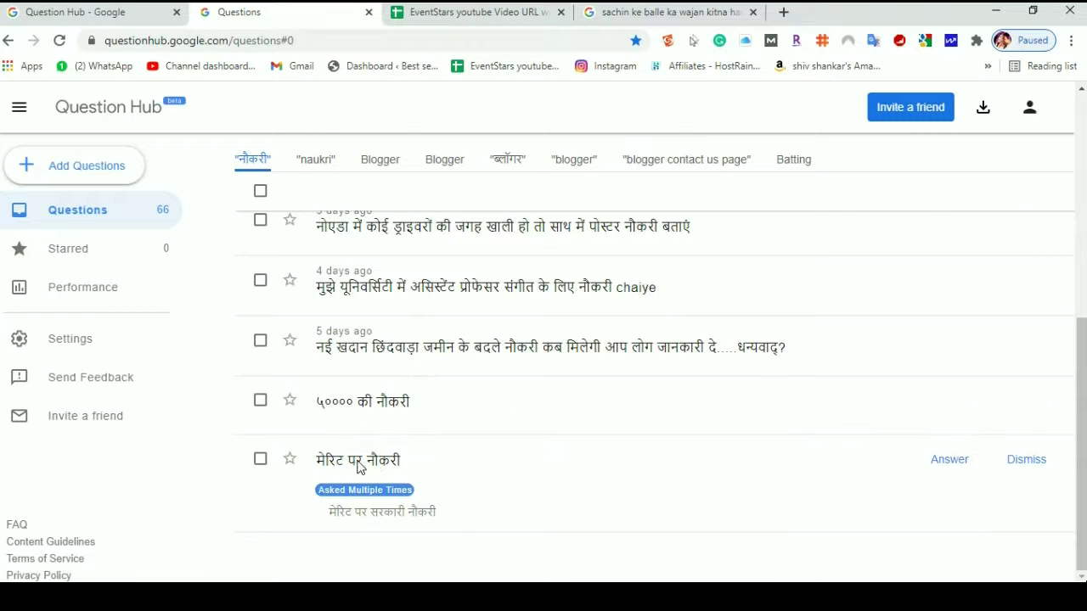
scroll(424, 476, up, 1)
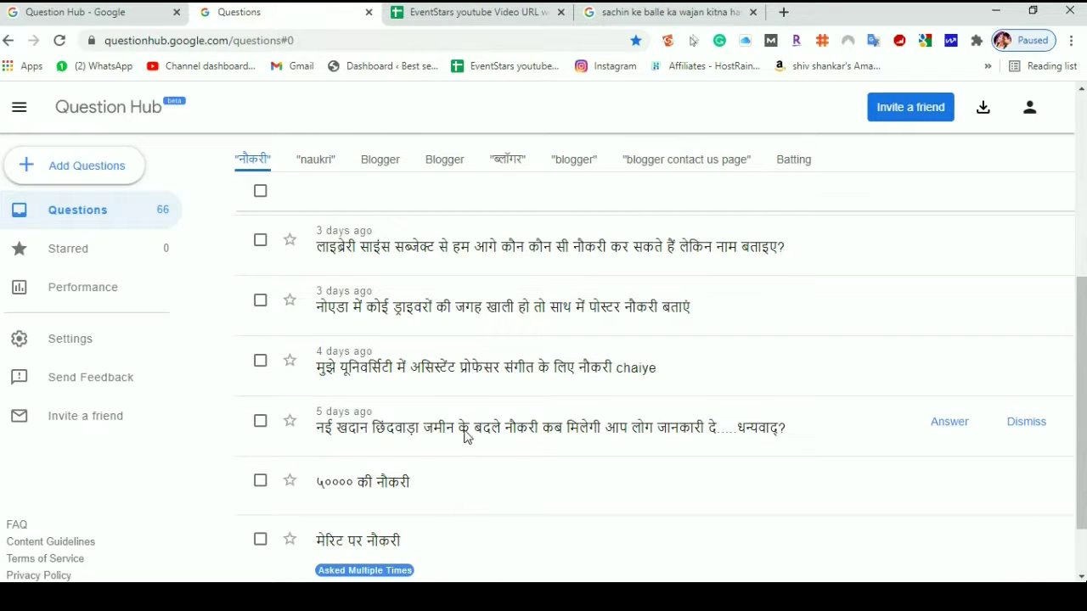
scroll(442, 445, up, 2)
scroll(473, 442, up, 3)
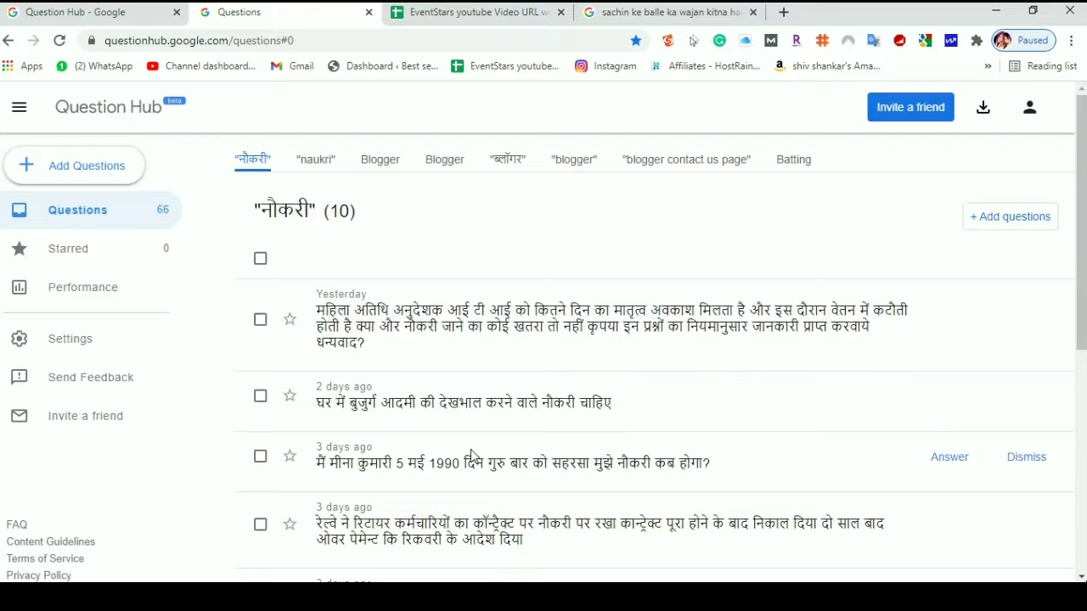
scroll(340, 425, down, 2)
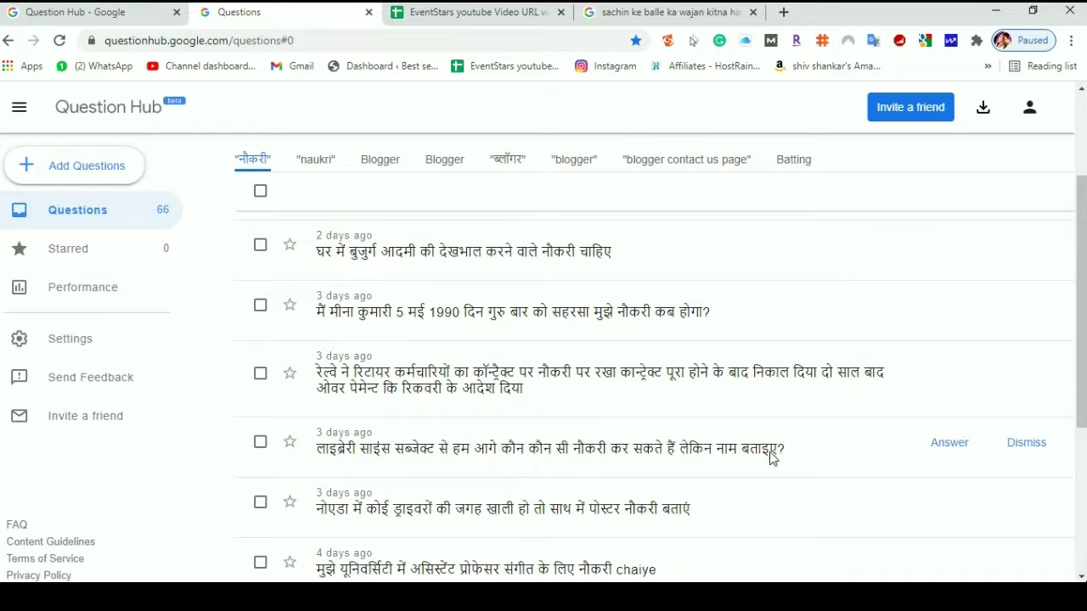
scroll(523, 496, down, 1)
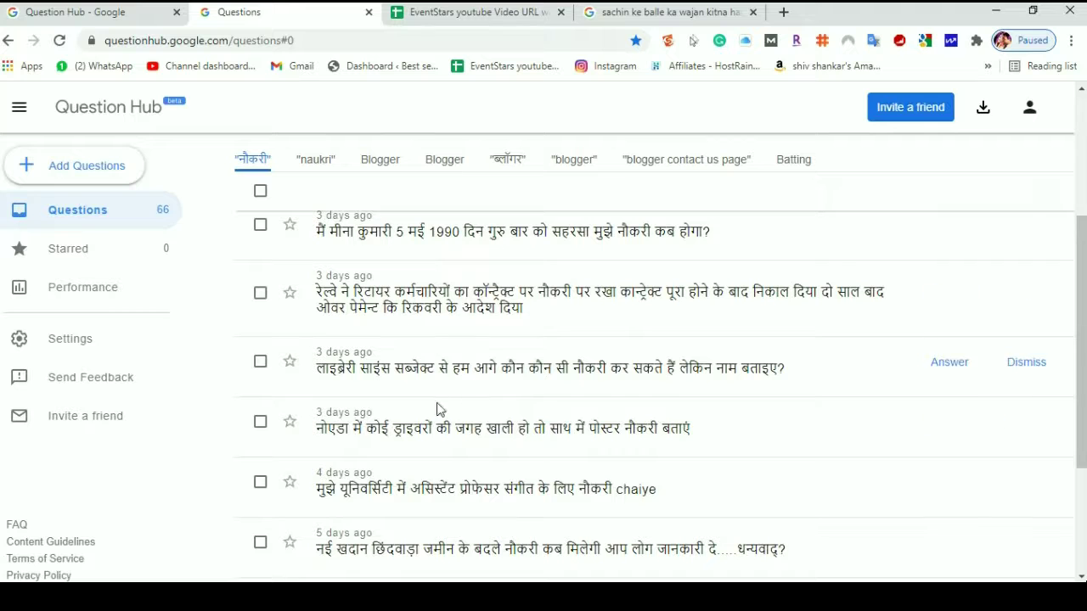
scroll(408, 383, up, 1)
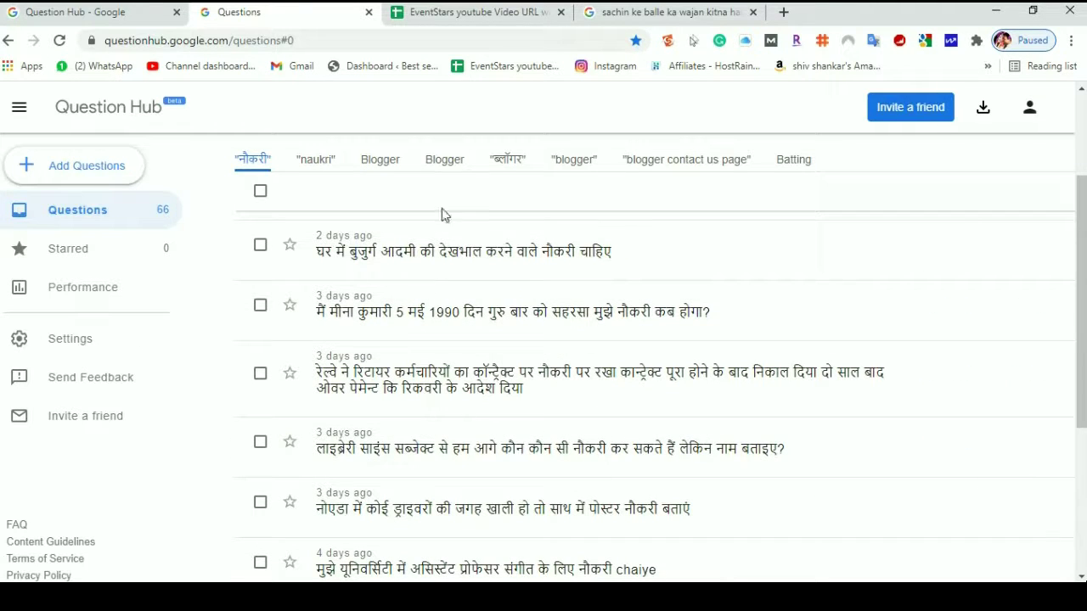
- Look through the full list of questions in the "naukri" topic
click(319, 161)
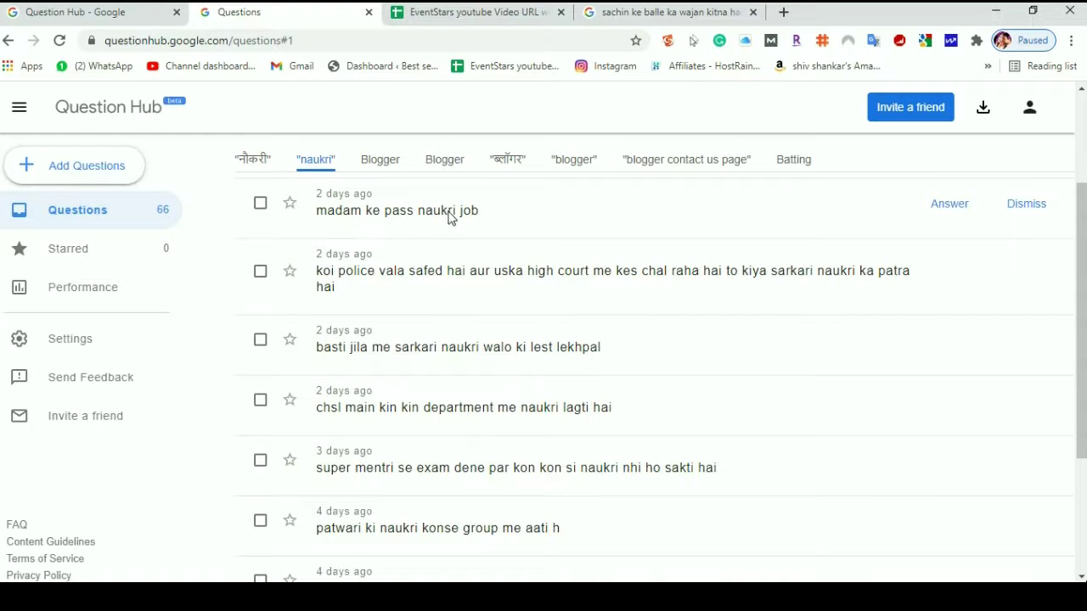
scroll(470, 381, down, 2)
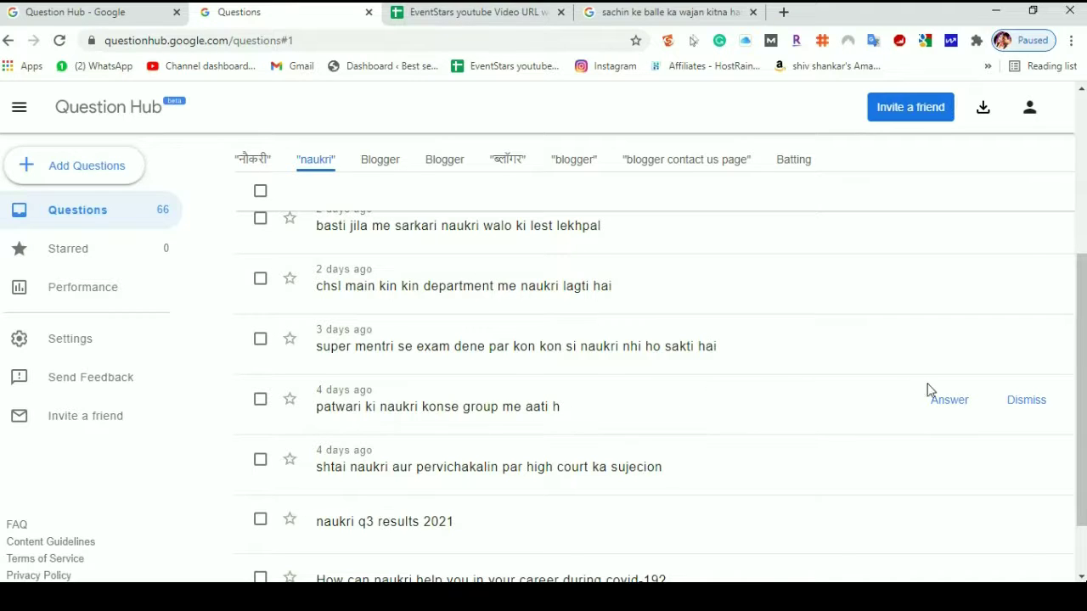
scroll(543, 425, up, 3)
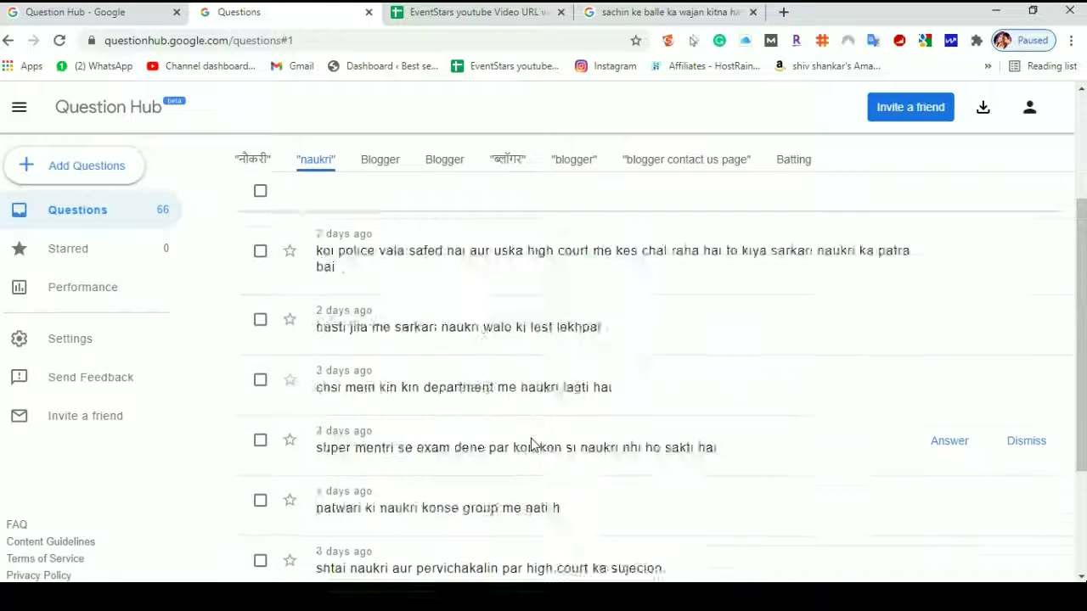
scroll(391, 400, down, 3)
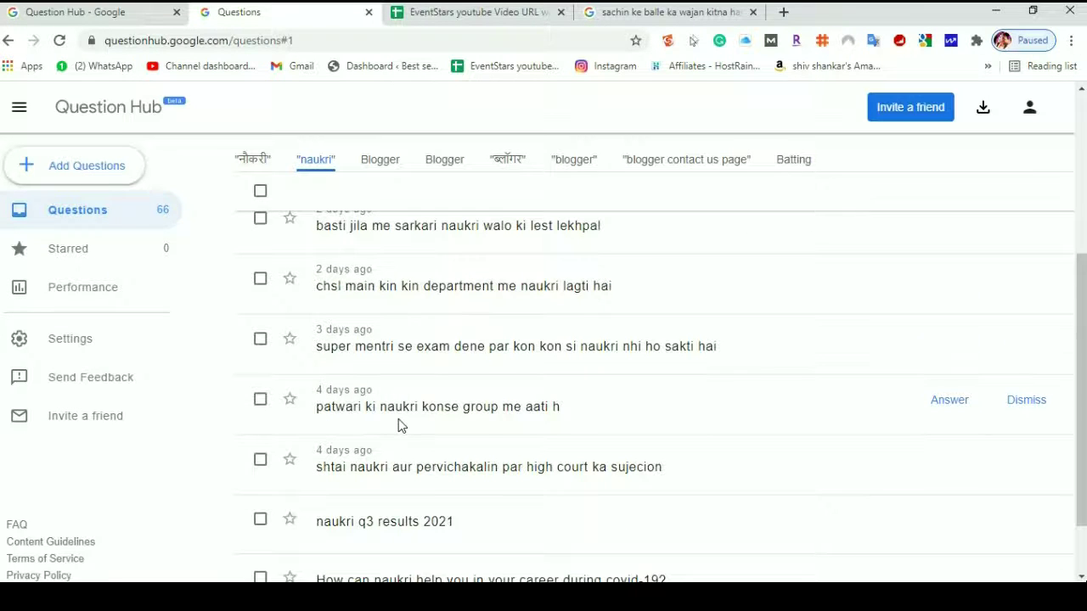
scroll(408, 442, down, 1)
scroll(422, 448, up, 2)
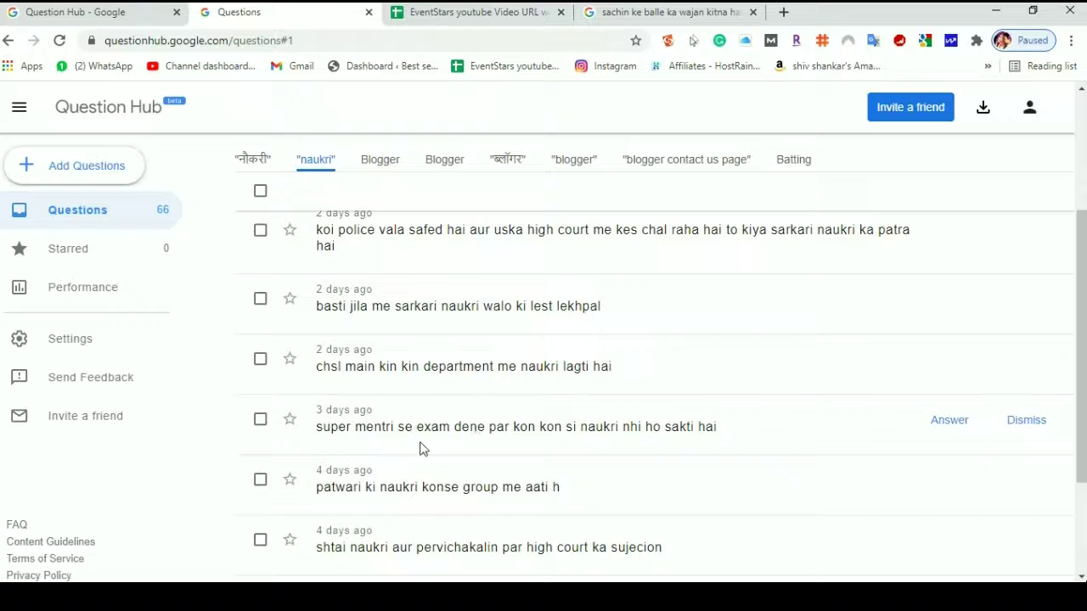
scroll(419, 448, up, 3)
scroll(420, 448, down, 3)
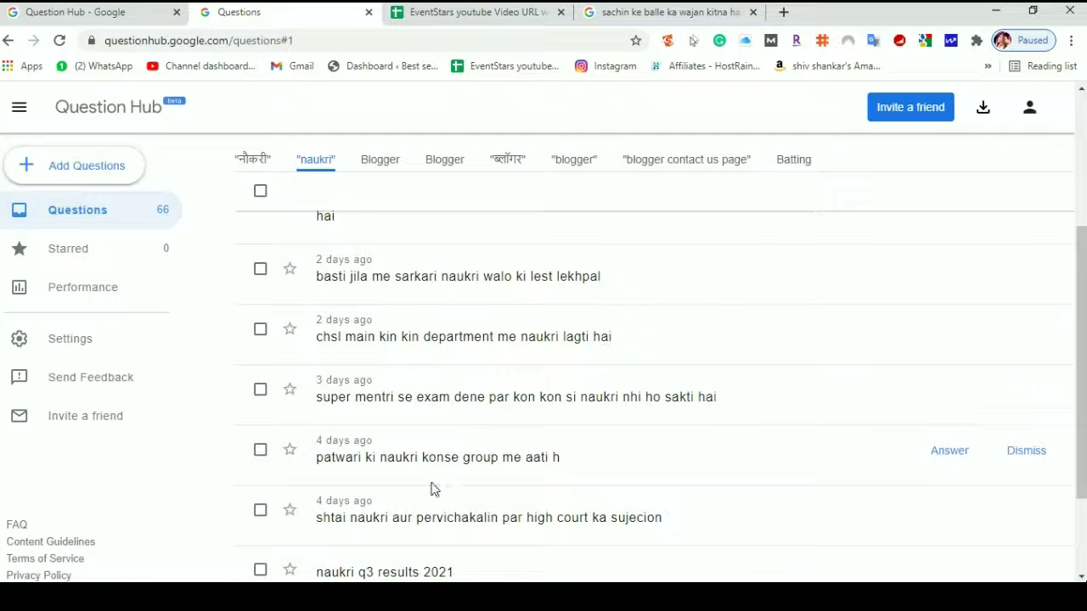
scroll(438, 478, up, 4)
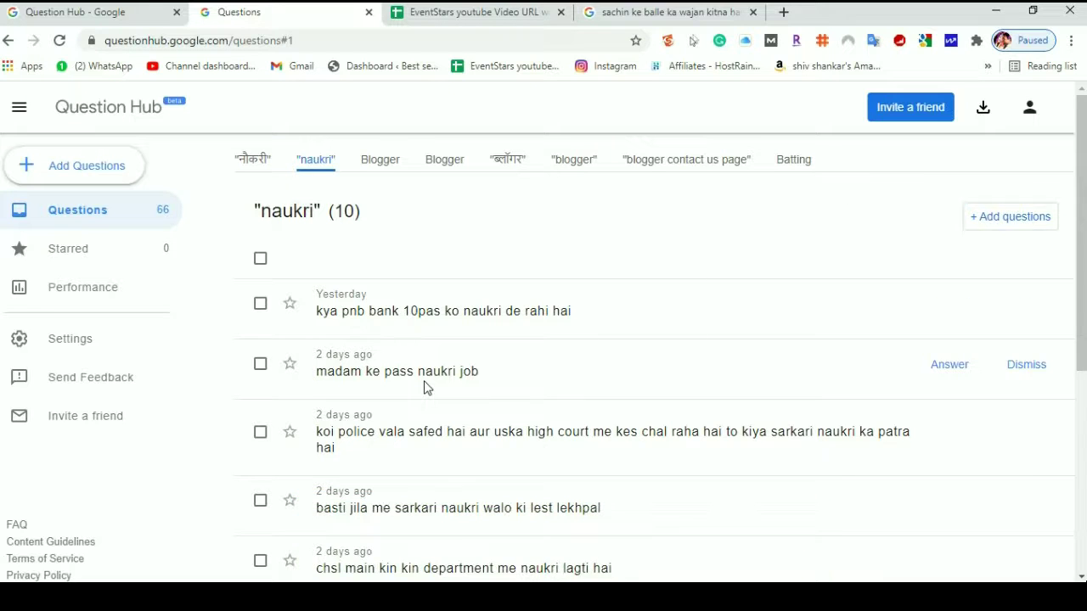
scroll(427, 391, down, 3)
scroll(444, 451, down, 2)
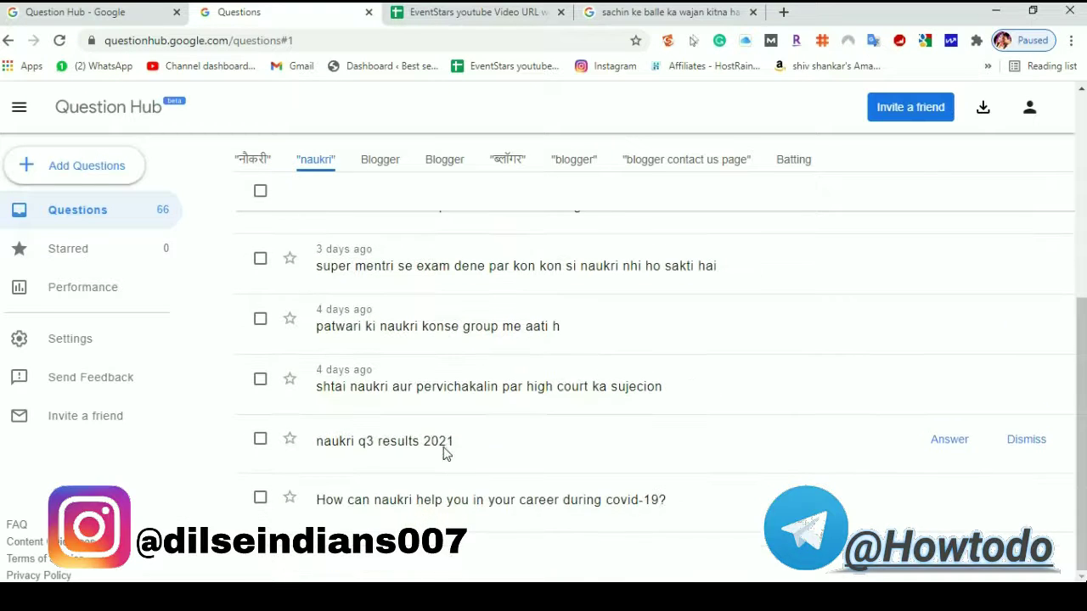
scroll(457, 379, up, 6)
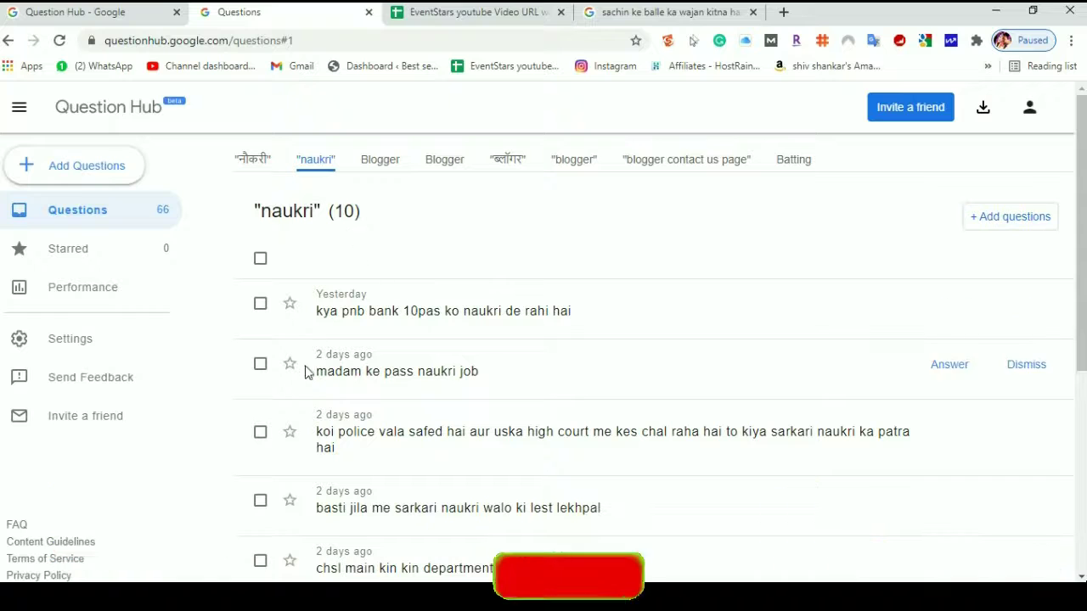
scroll(476, 424, down, 3)
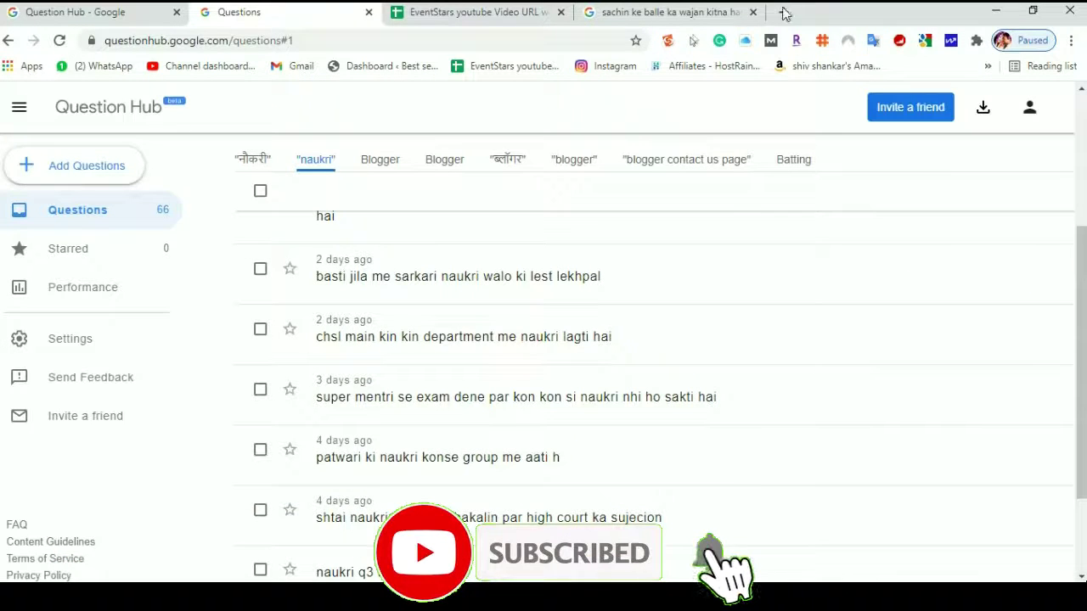
- Compare the Google results for "sachin ke balle ka wajan kitna hai" with the unanswered questions in the "naukri" topic
click(629, 23)
click(317, 507)
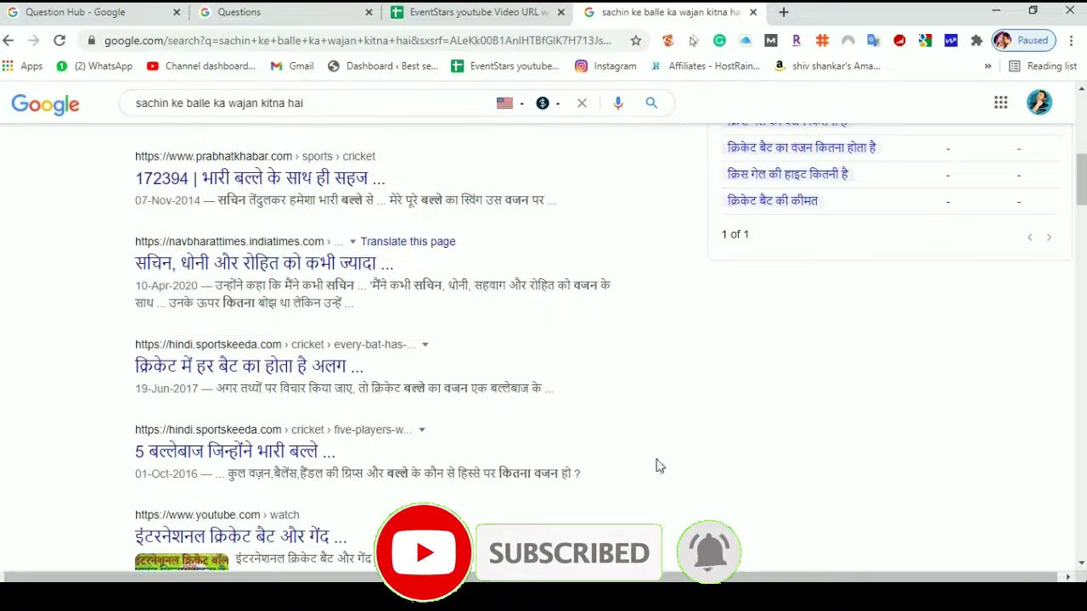
scroll(196, 369, up, 10)
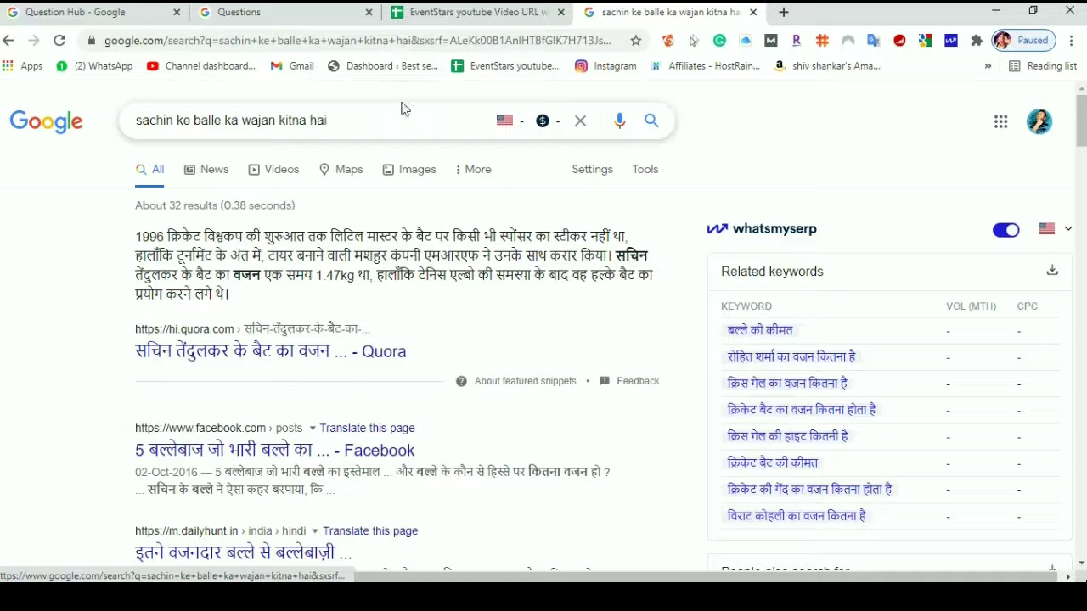
click(276, 12)
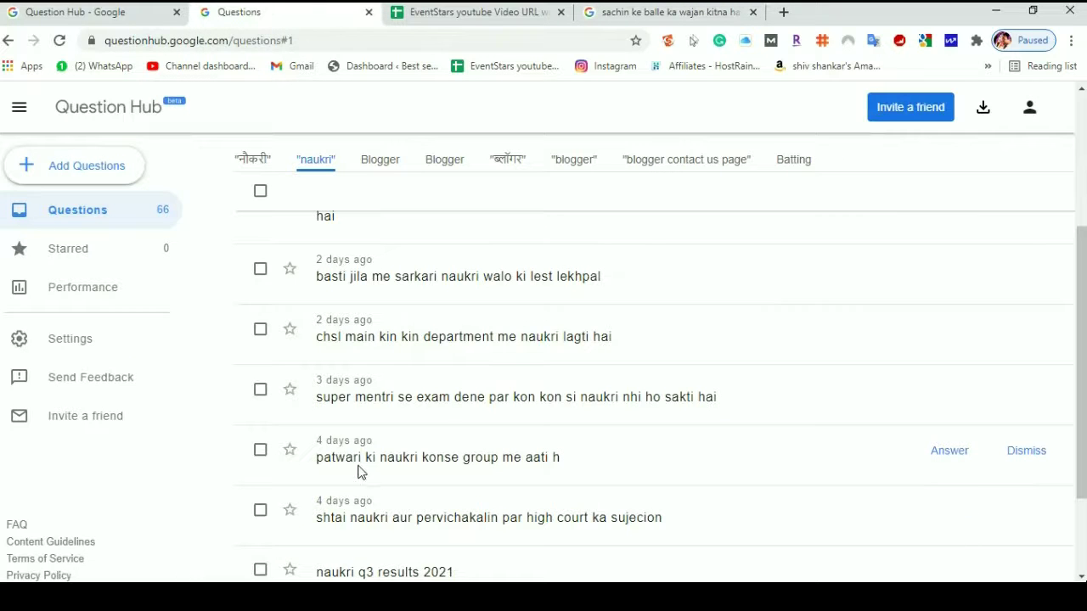
scroll(496, 436, down, 1)
click(666, 11)
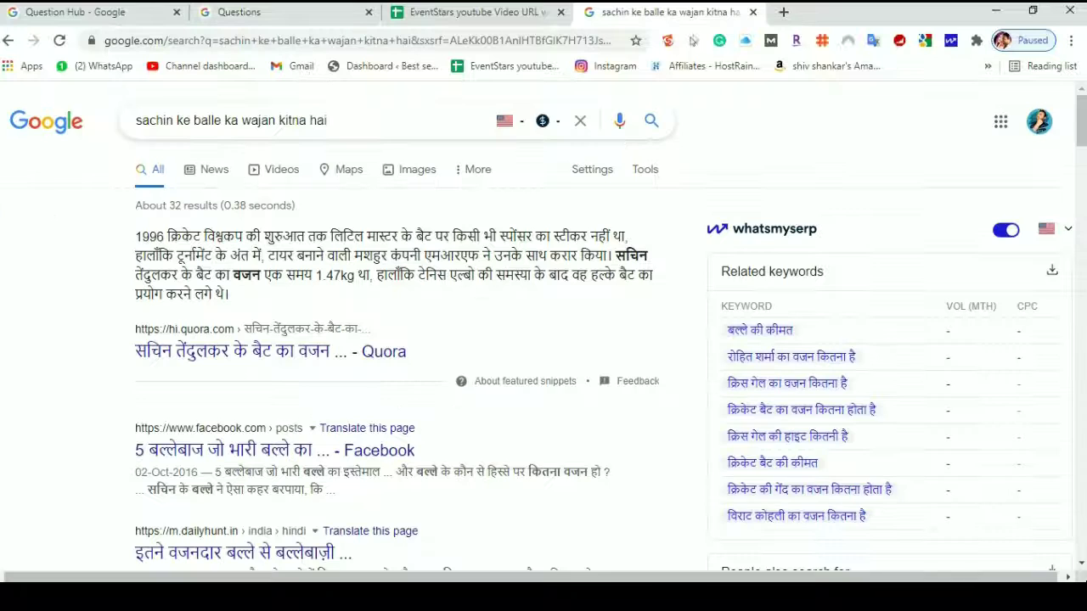
scroll(343, 397, down, 1)
click(276, 12)
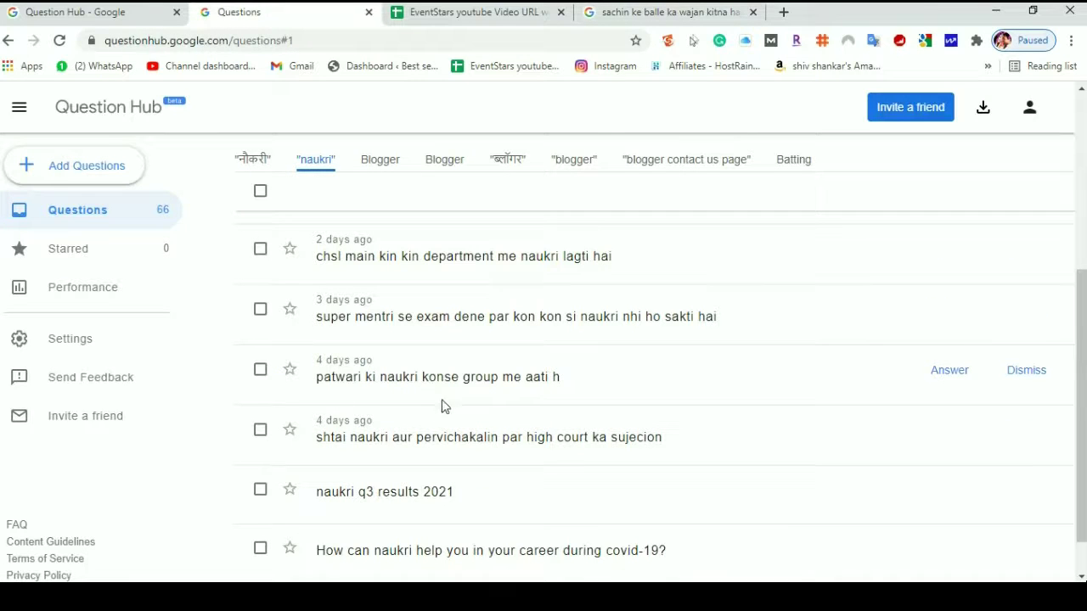
click(658, 12)
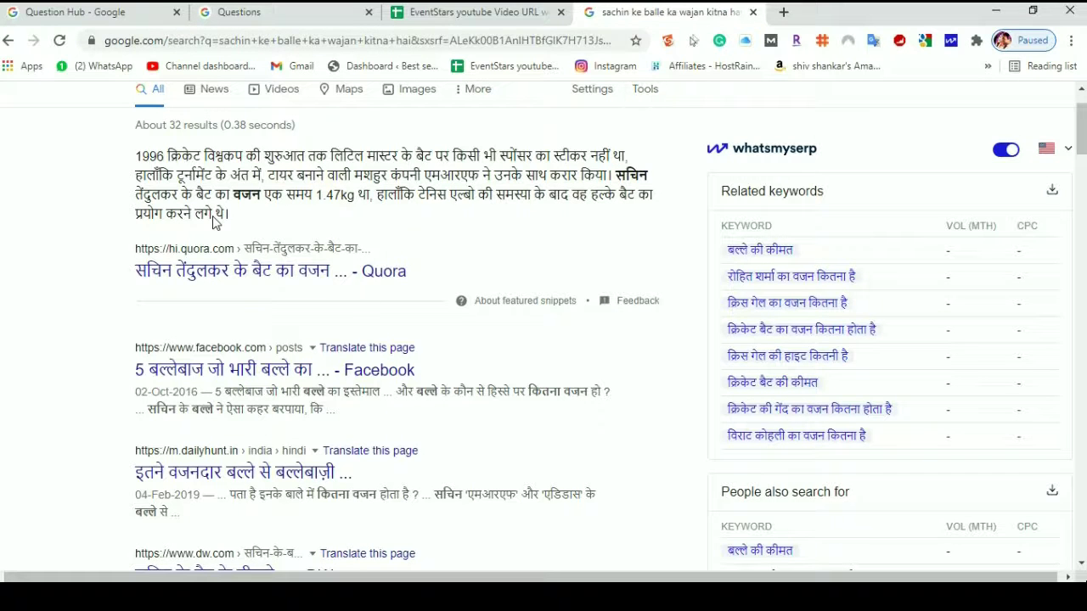
- Return to Question Hub and add the questions of the Biryani topic from the Food & Drink category
click(240, 12)
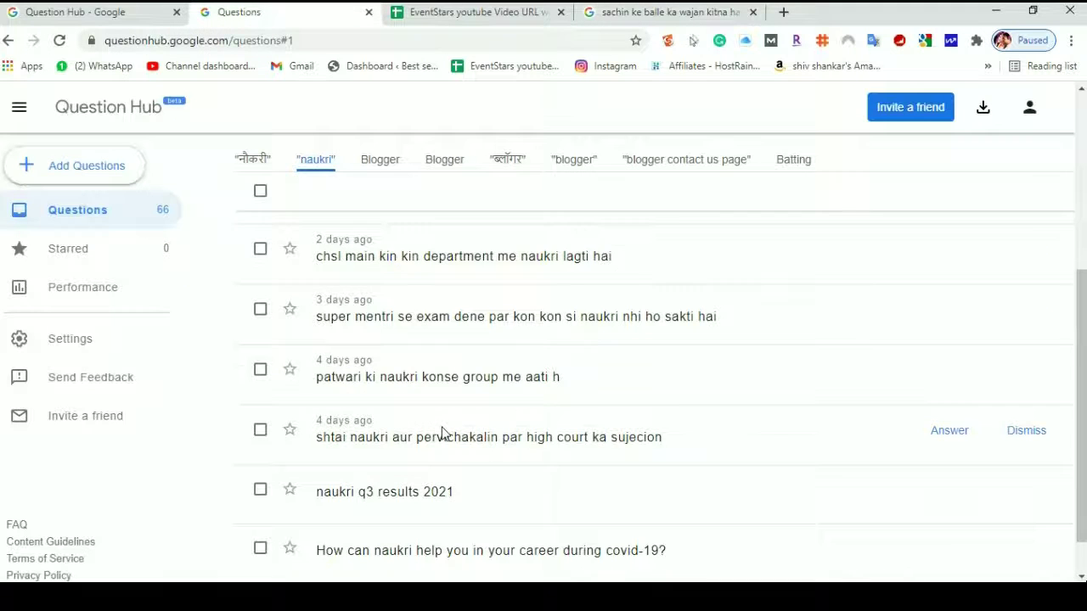
scroll(442, 446, down, 1)
scroll(445, 467, up, 5)
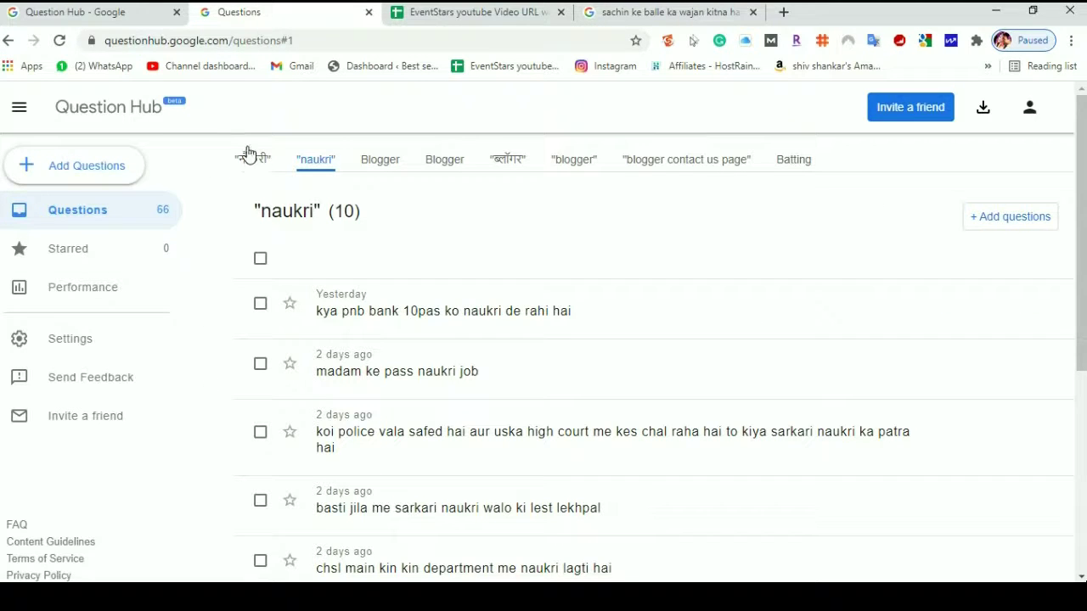
click(60, 168)
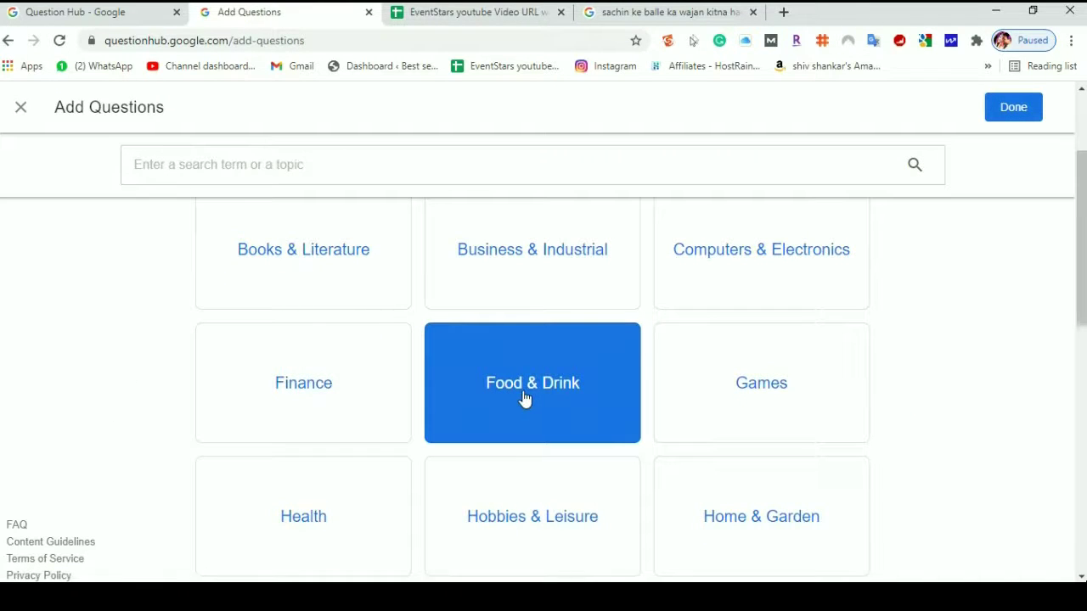
click(522, 396)
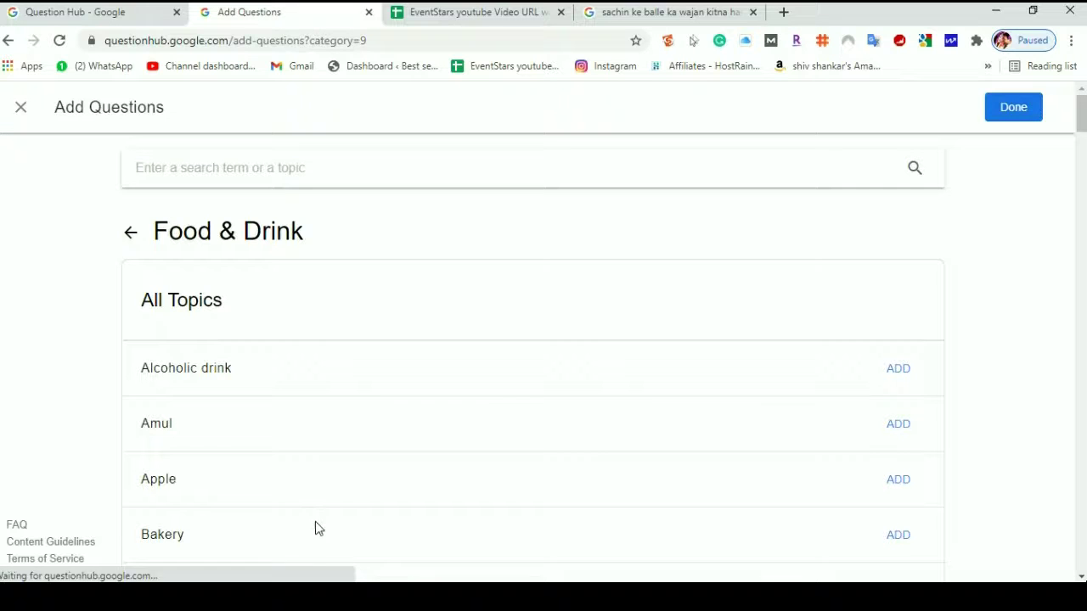
scroll(204, 478, down, 8)
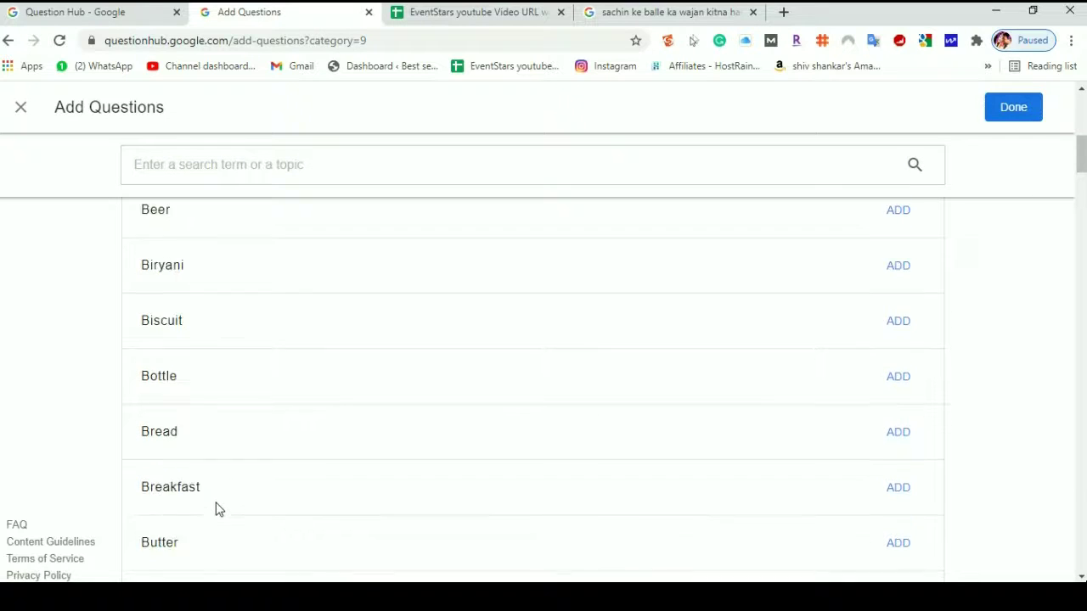
scroll(217, 507, up, 2)
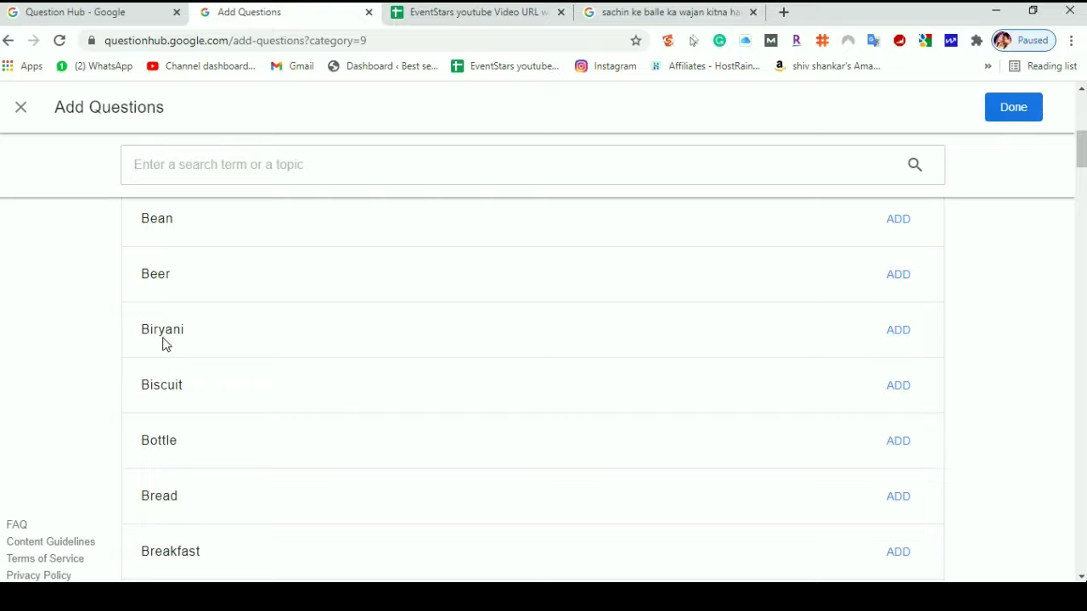
click(896, 335)
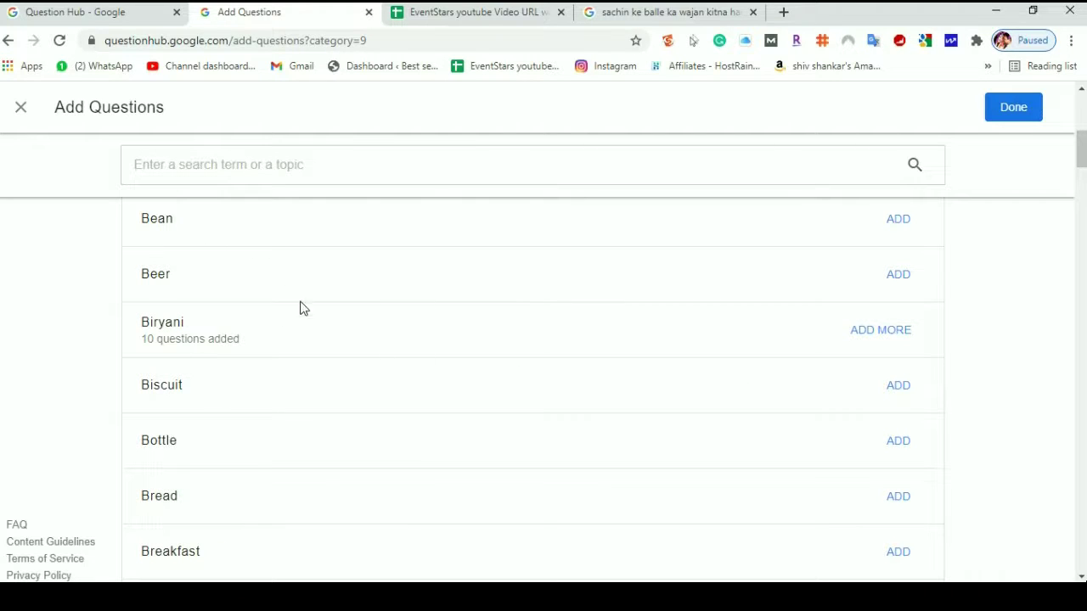
click(1000, 117)
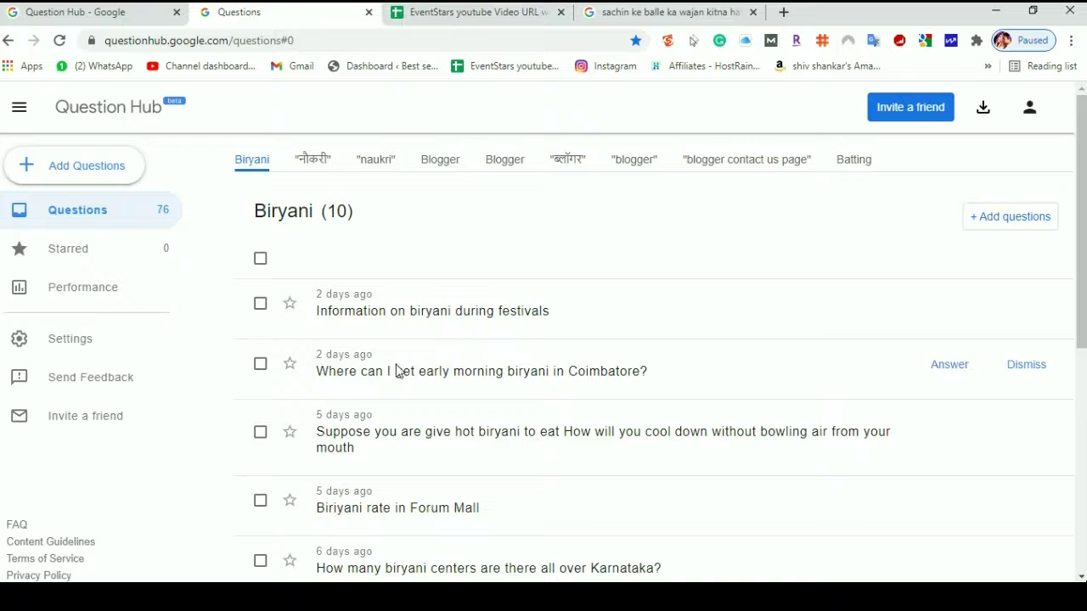
- Look through the full list of unanswered questions in the Biryani topic
scroll(478, 437, down, 1)
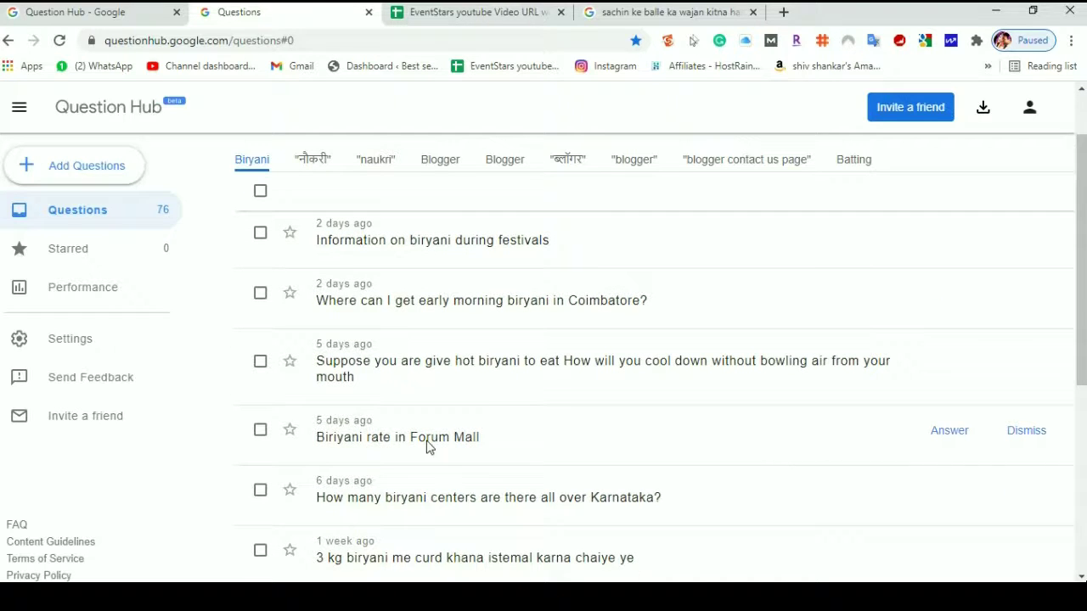
scroll(469, 447, down, 2)
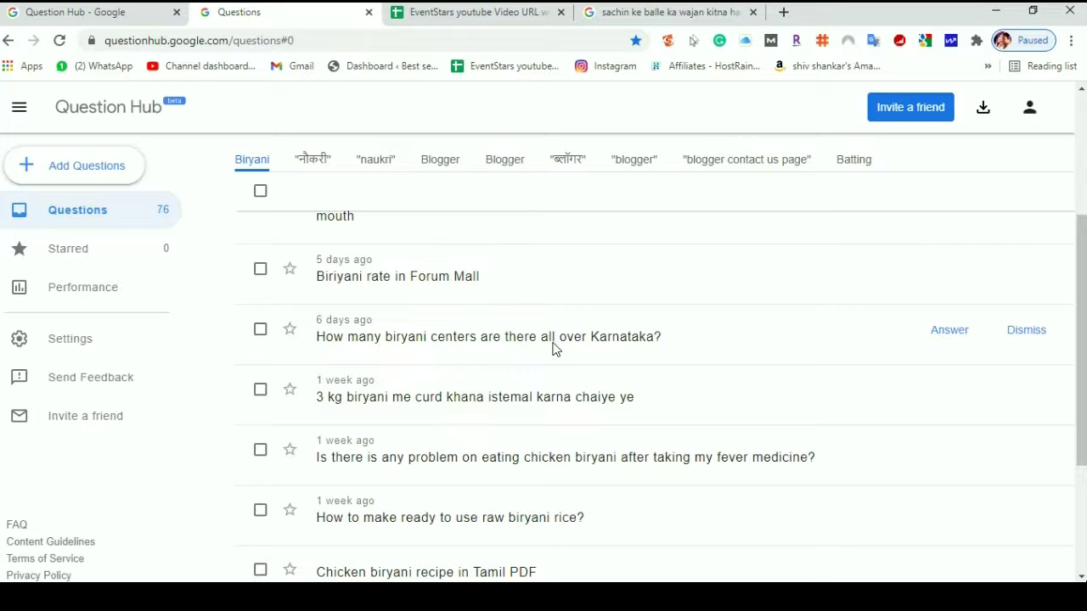
scroll(496, 473, down, 2)
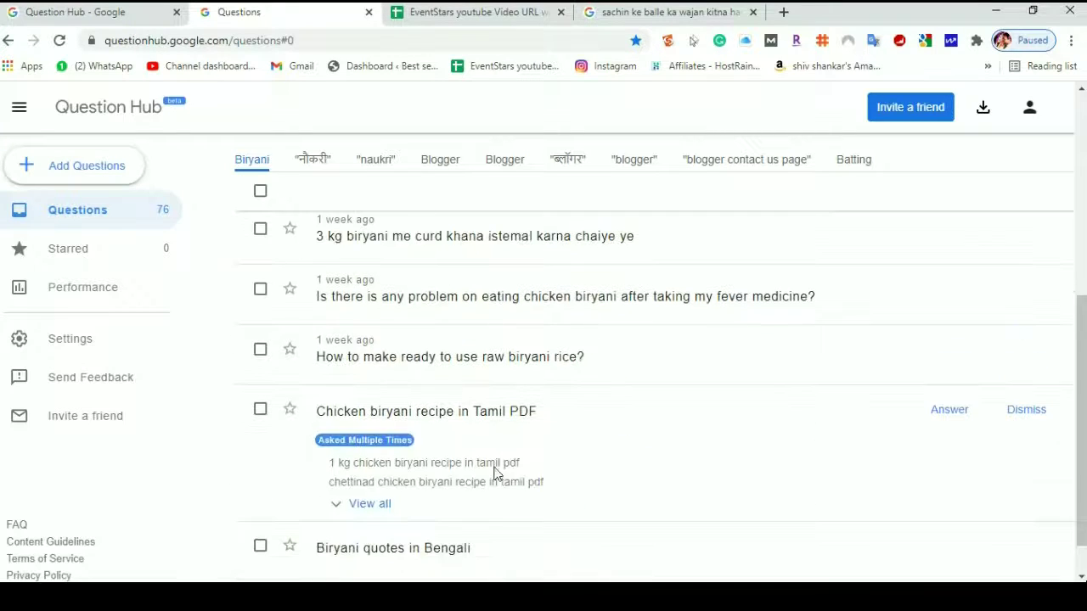
scroll(458, 467, up, 5)
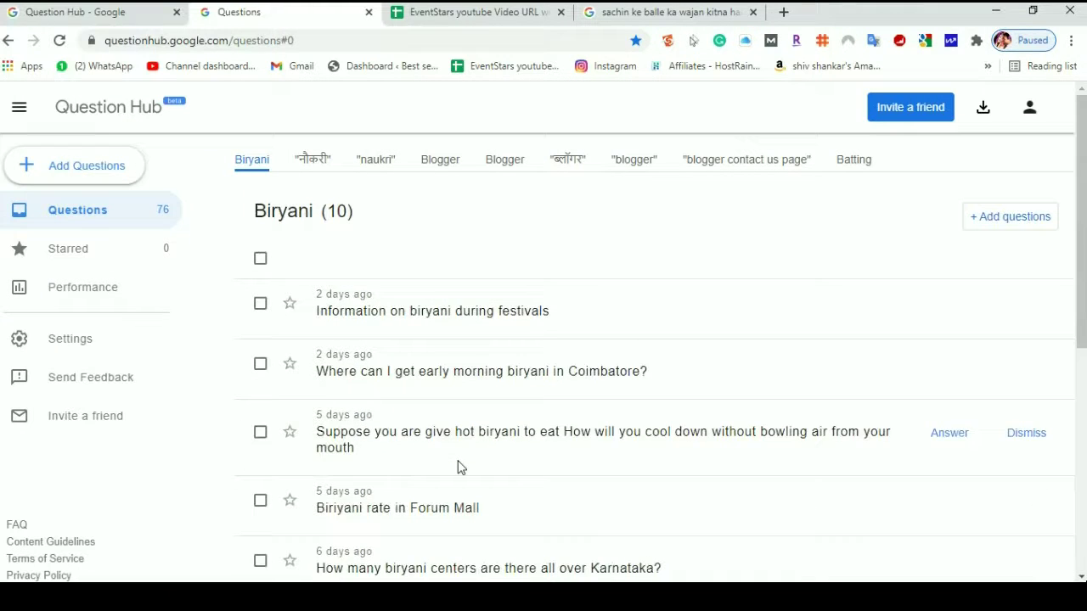
scroll(453, 450, down, 5)
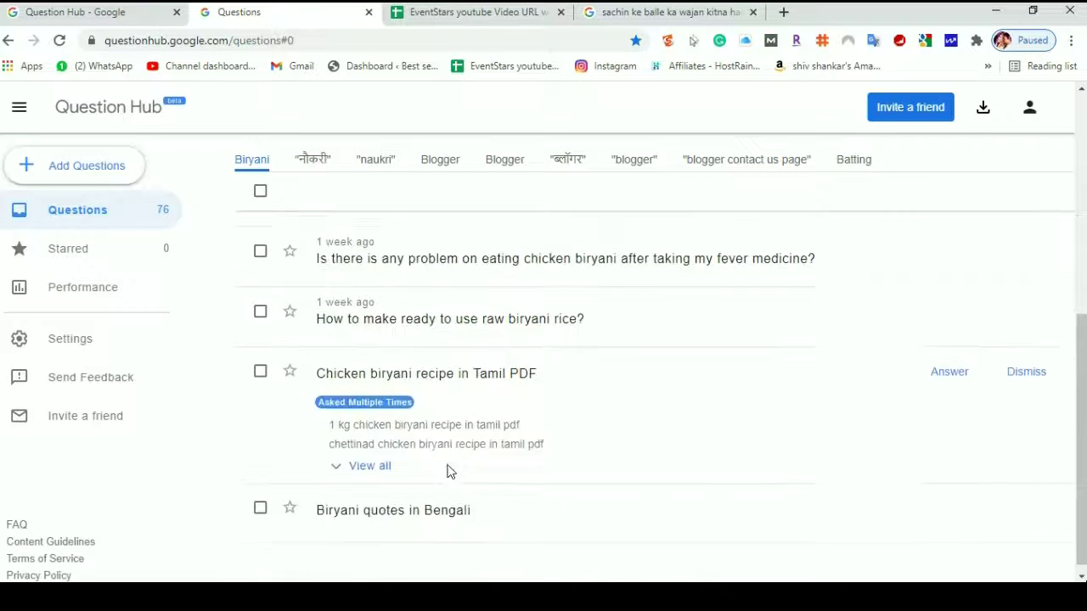
scroll(449, 468, up, 5)
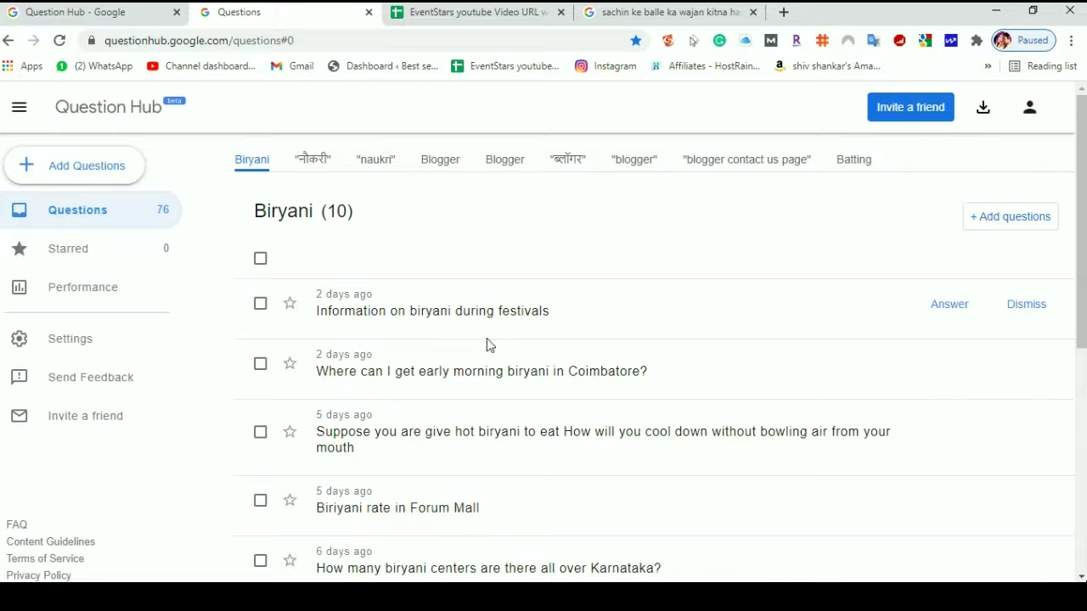
scroll(489, 495, down, 4)
scroll(479, 497, down, 1)
scroll(478, 498, up, 5)
scroll(514, 357, down, 5)
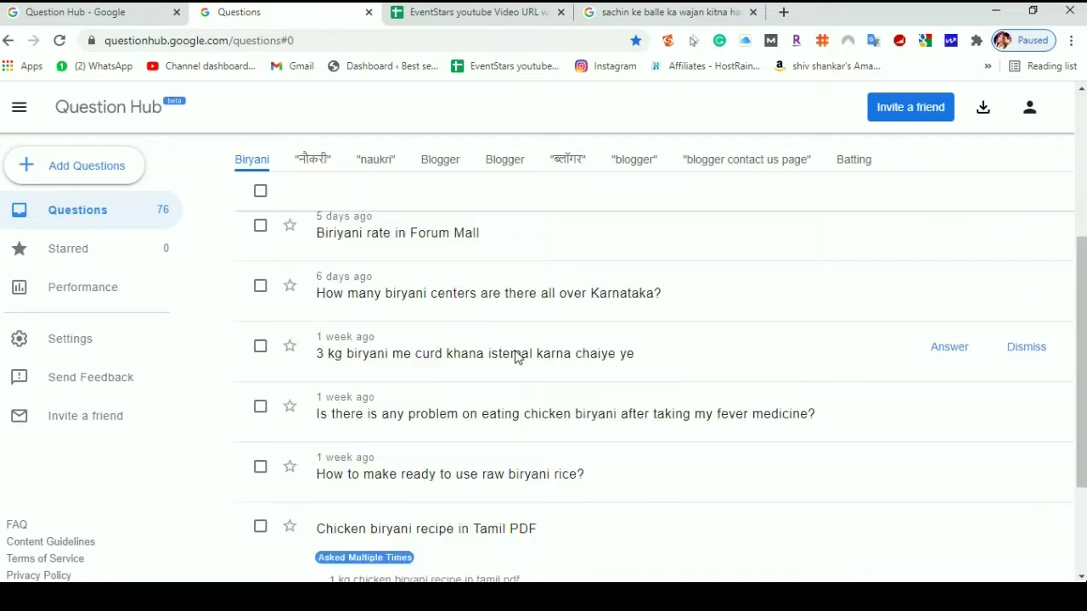
scroll(481, 410, up, 1)
scroll(481, 410, up, 4)
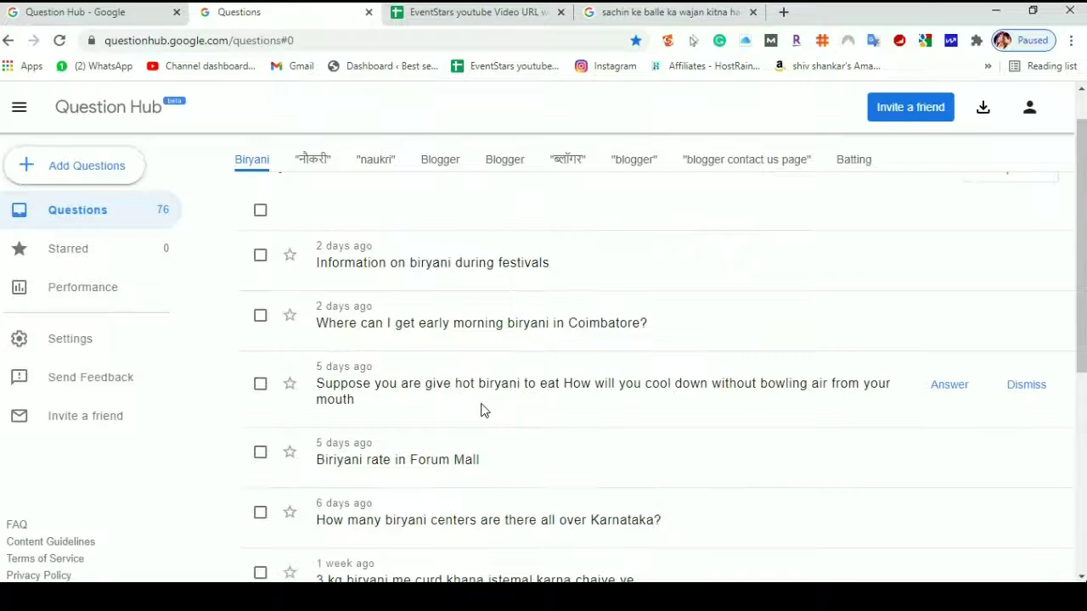
scroll(481, 410, up, 1)
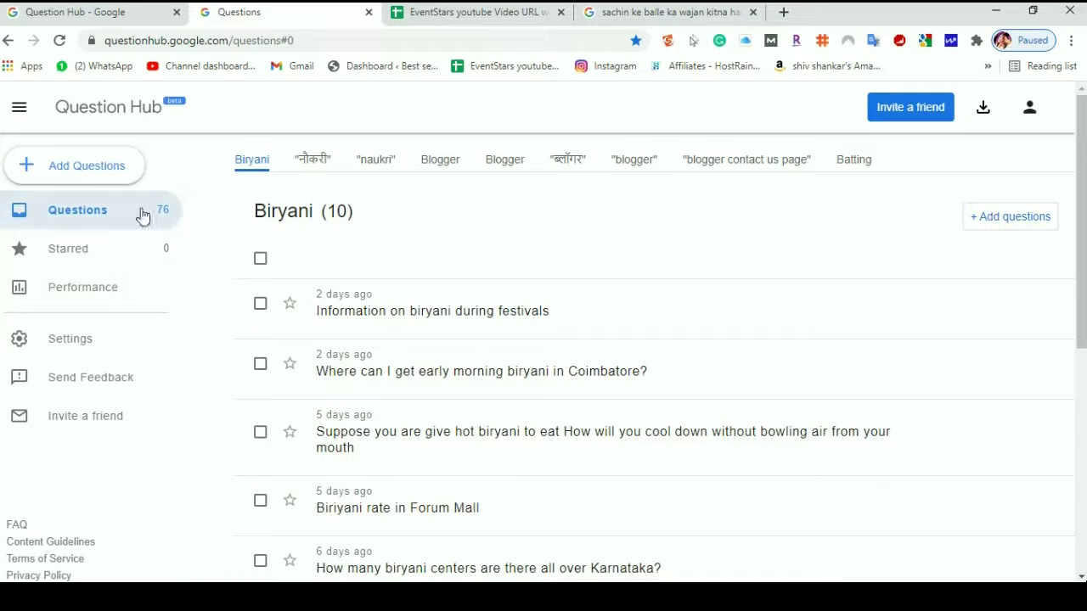
- Search the question topics for "work from home" and add the questions of the "work from home" and "वर्क फ्रॉम होम" topics
click(78, 169)
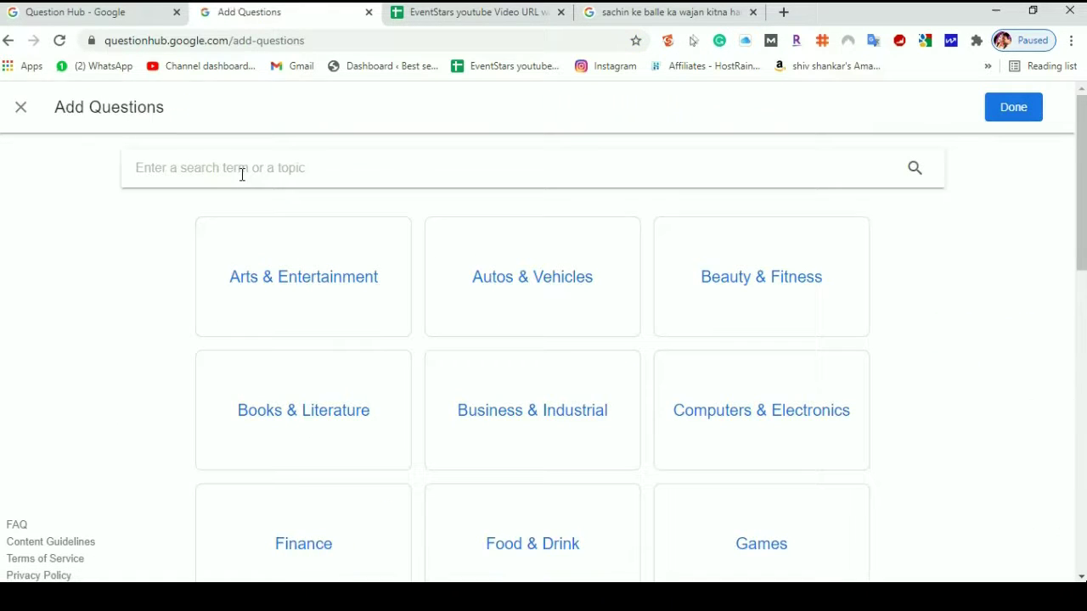
click(153, 171)
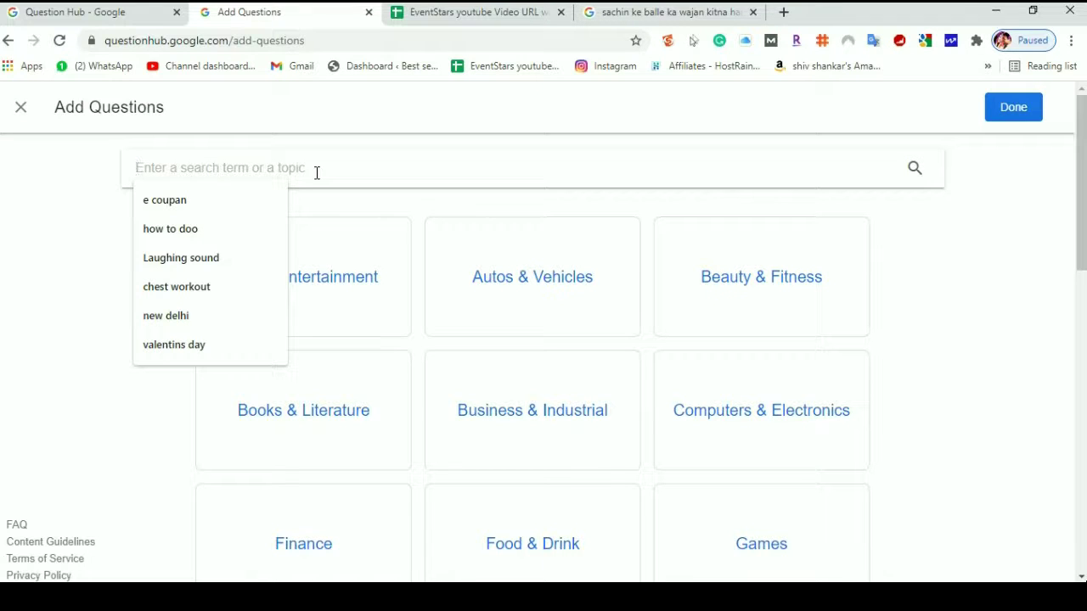
text(work from home)
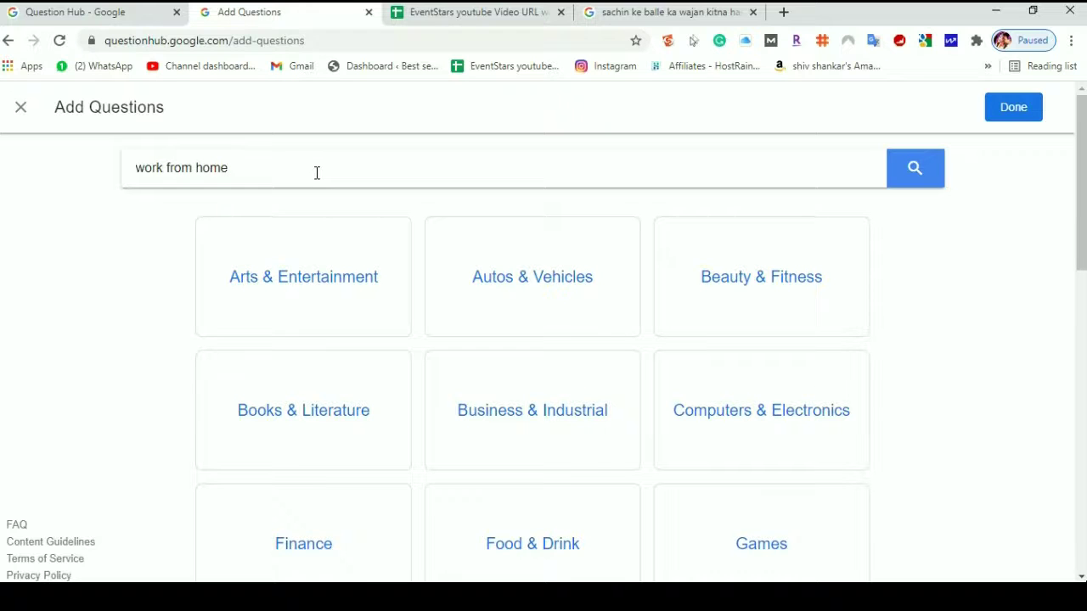
click(674, 238)
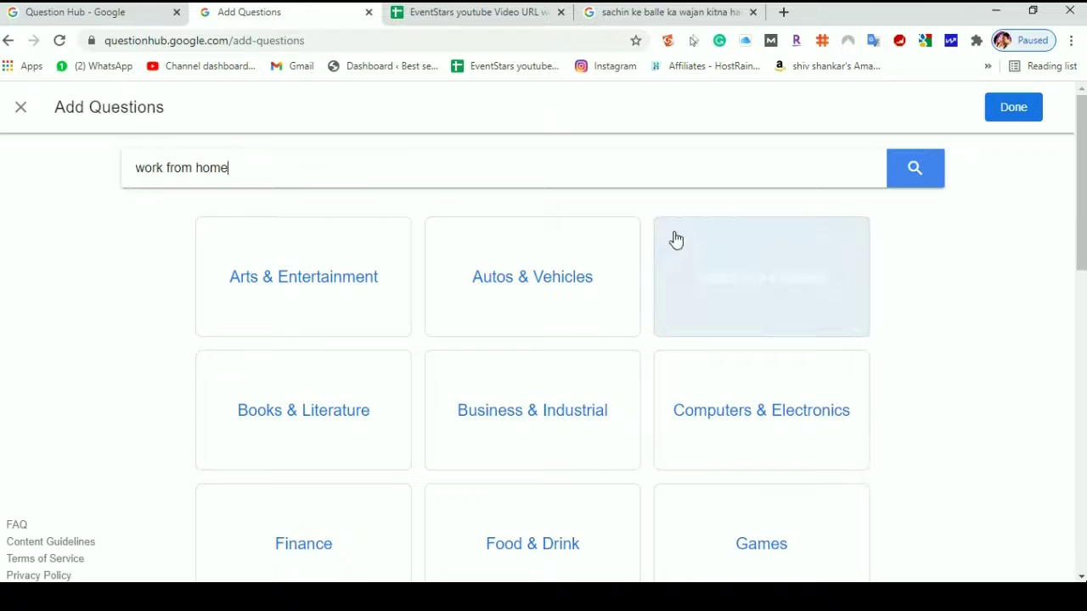
key(Return)
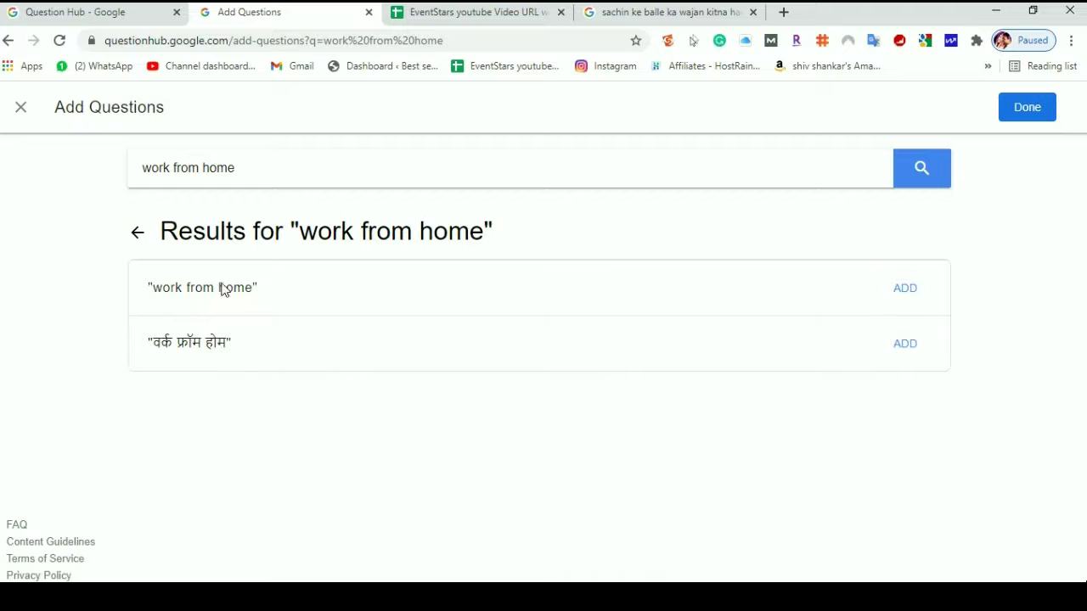
click(905, 288)
click(905, 343)
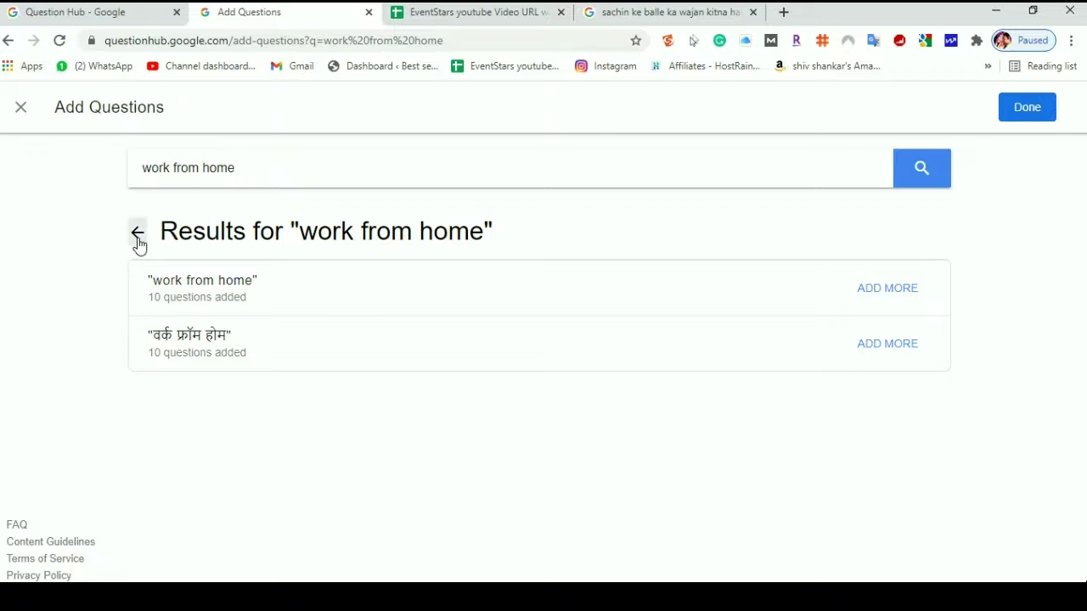
click(1017, 108)
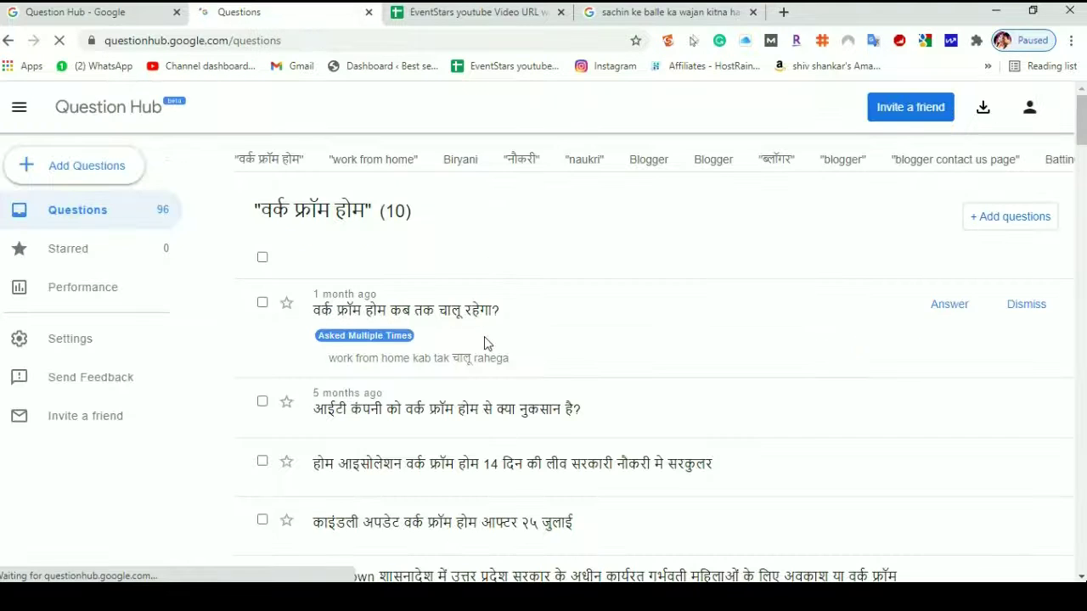
- Look through the unanswered questions in the "वर्क फ्रॉम होम" topic
scroll(477, 334, down, 1)
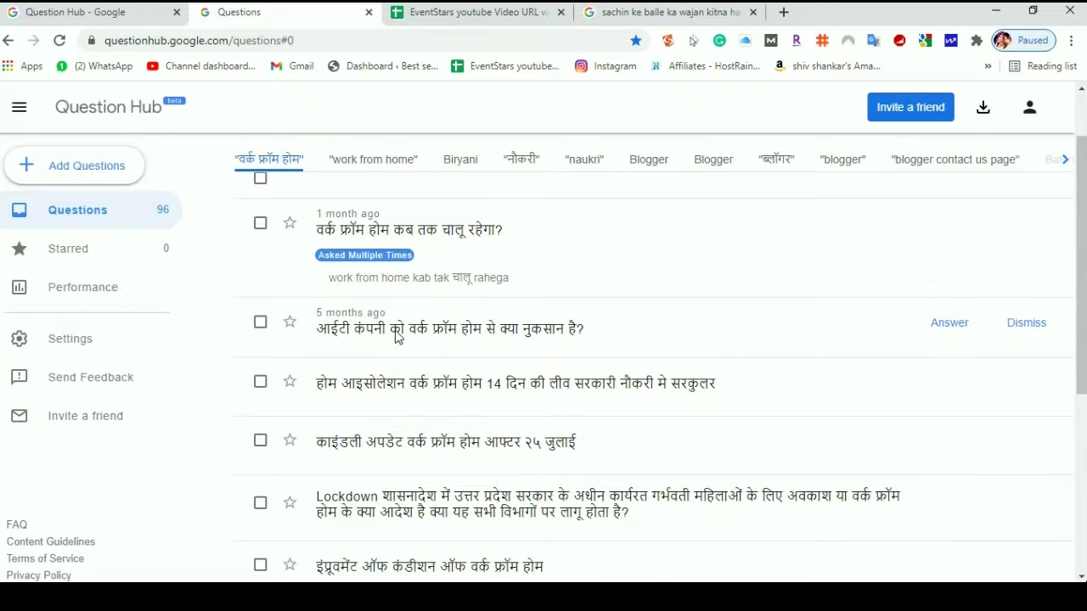
scroll(574, 342, down, 2)
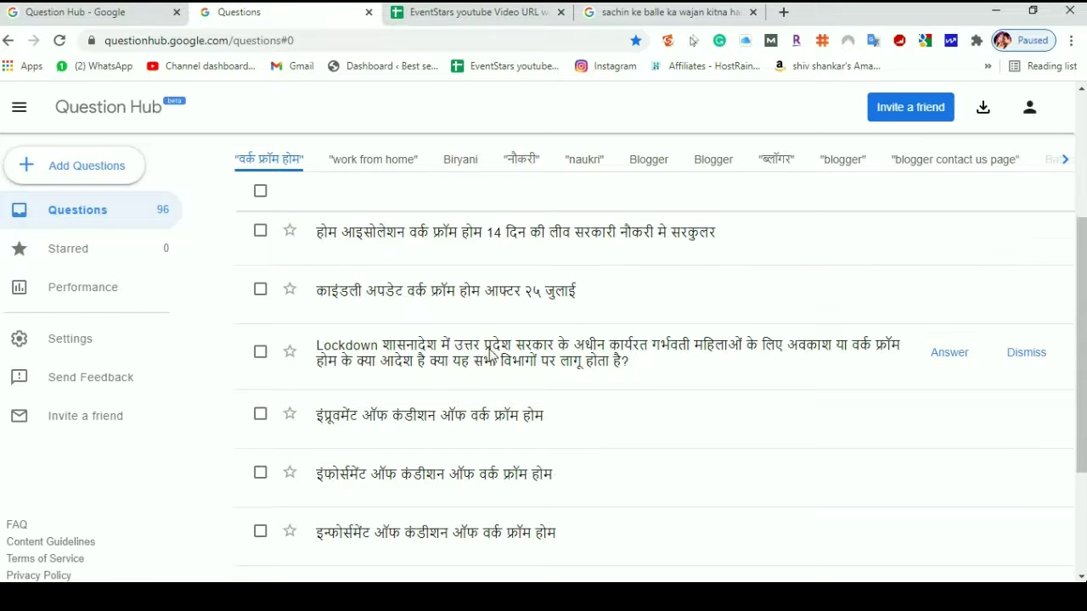
scroll(389, 397, down, 1)
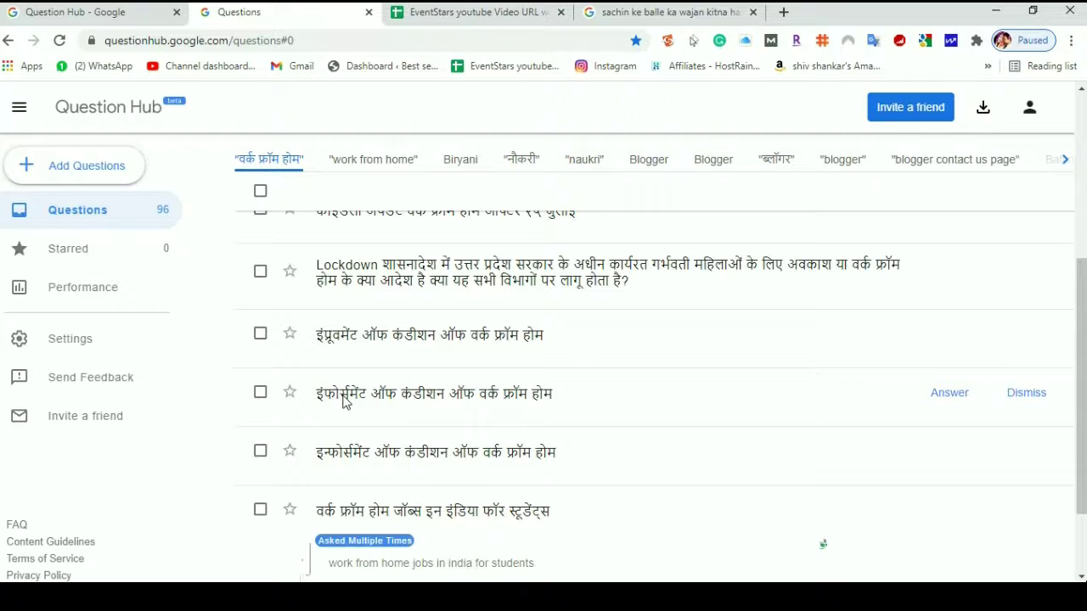
scroll(460, 448, down, 1)
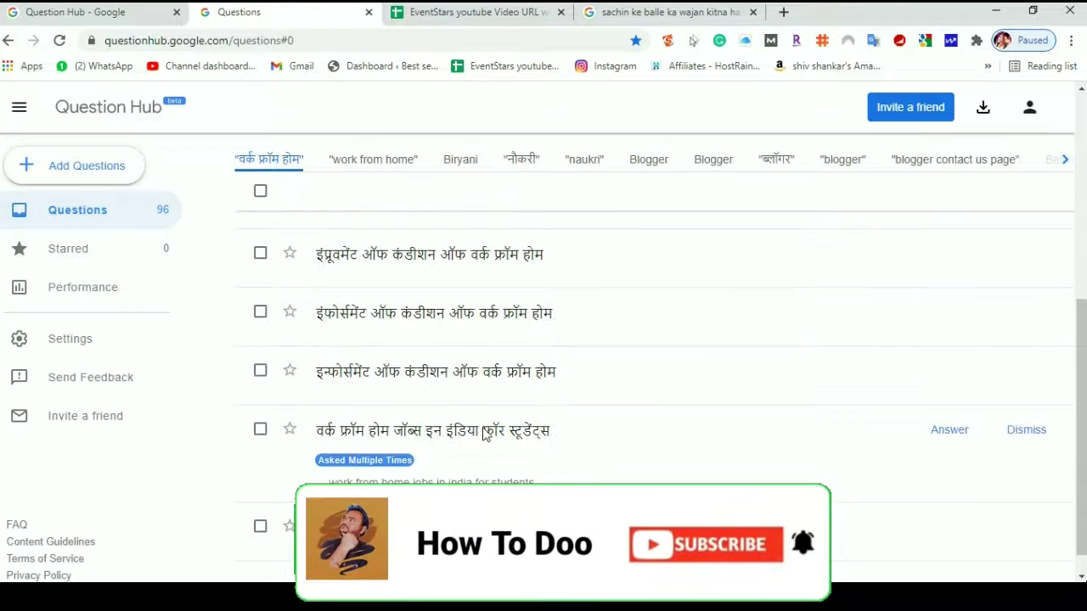
scroll(480, 442, up, 5)
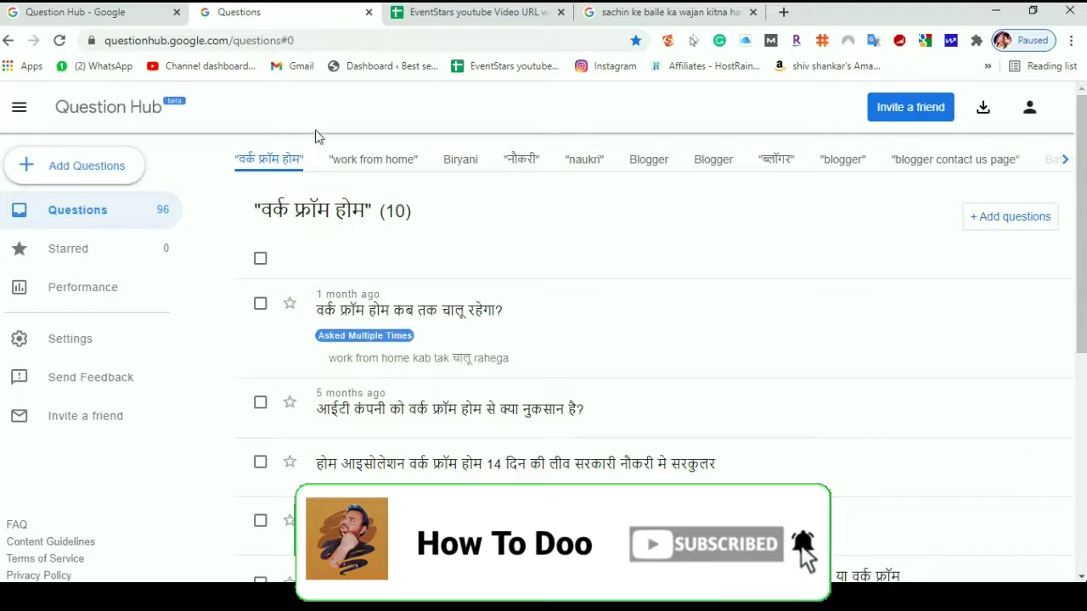
- Open the "work from home" topic and look through its questions, including those asked multiple times
click(360, 160)
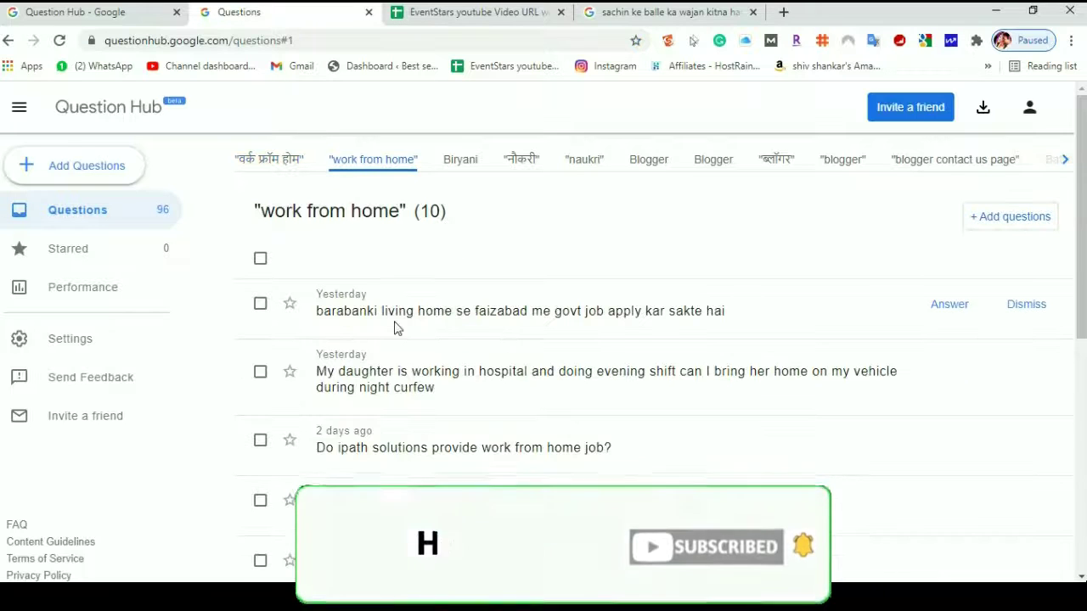
scroll(432, 444, down, 2)
scroll(493, 446, down, 2)
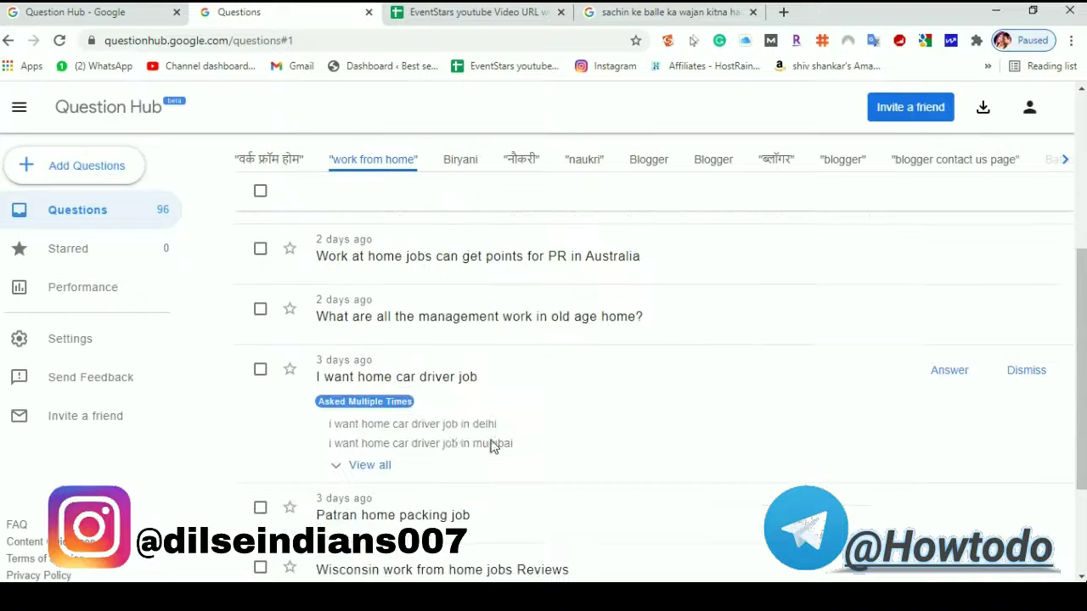
scroll(436, 416, up, 1)
scroll(424, 433, down, 1)
scroll(477, 449, down, 2)
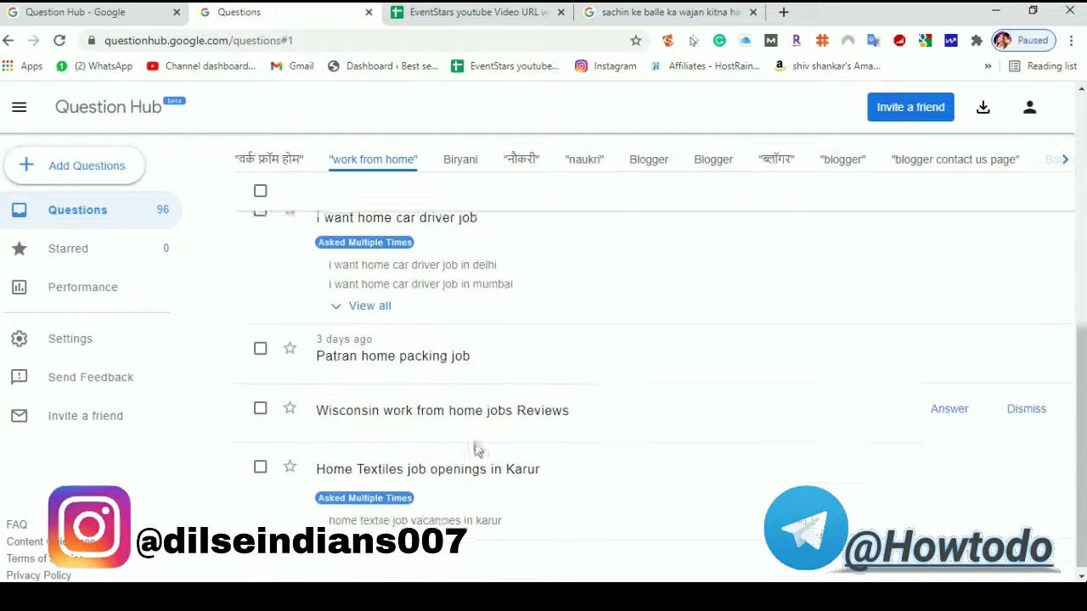
scroll(433, 473, up, 1)
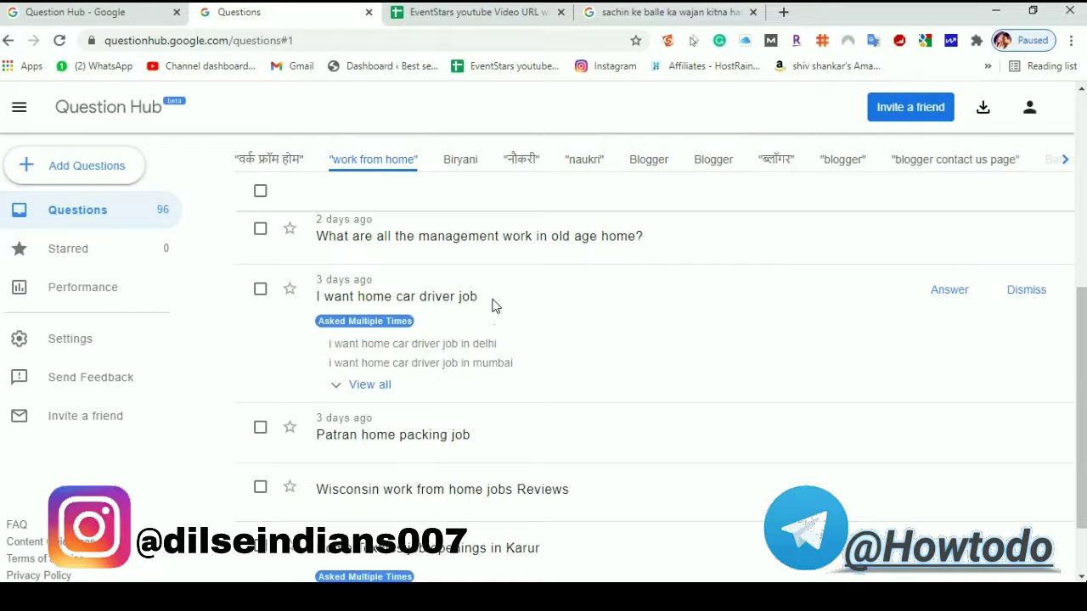
scroll(498, 332, up, 1)
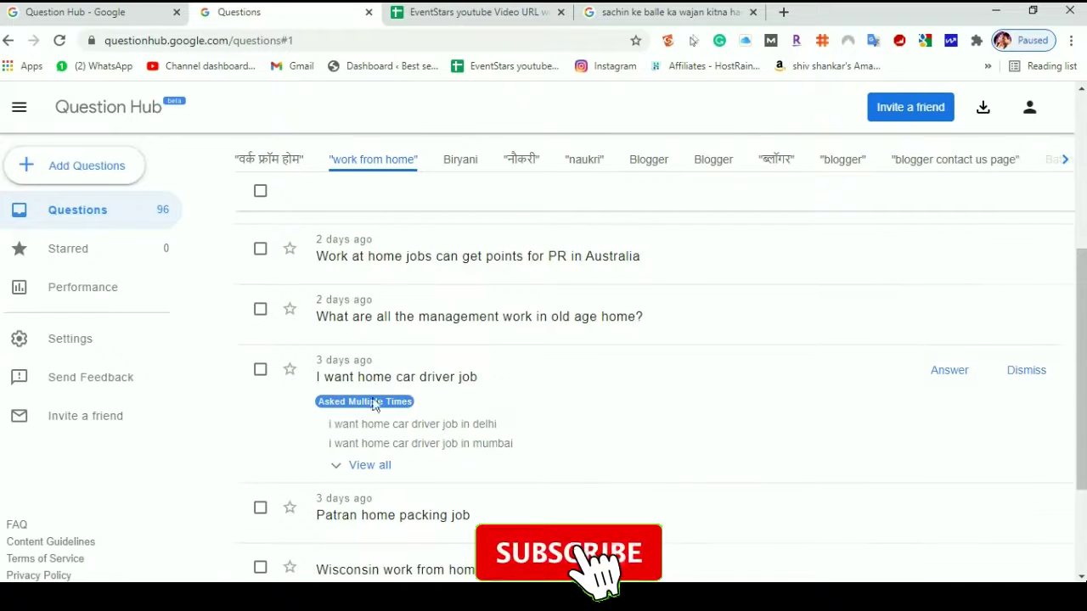
scroll(471, 437, up, 3)
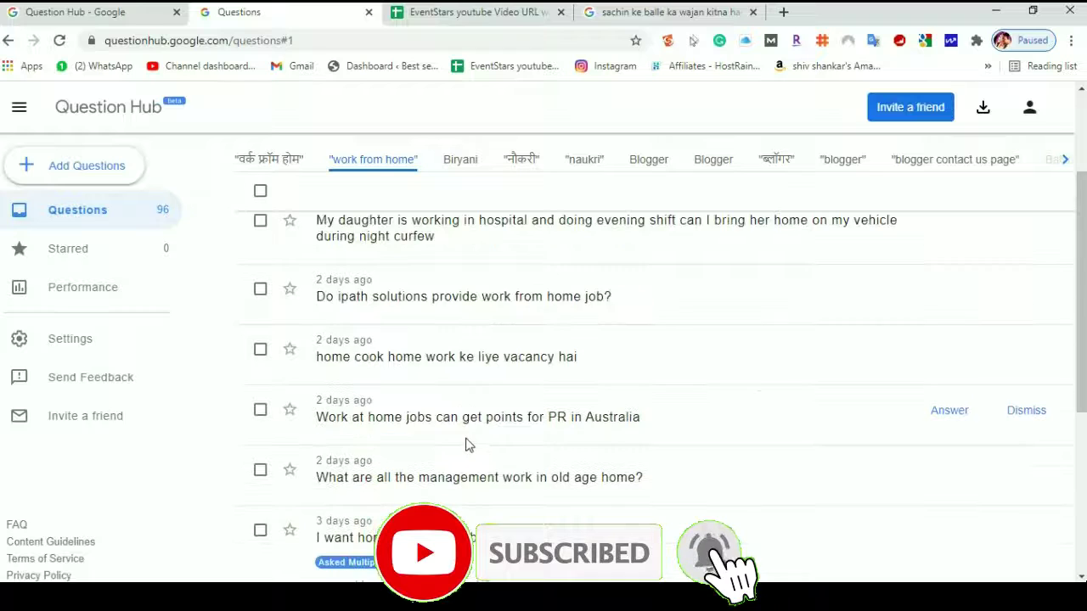
- Look through the questions in the "work from home" topic again, including "I want home car driver job"
scroll(465, 445, down, 4)
scroll(464, 443, up, 6)
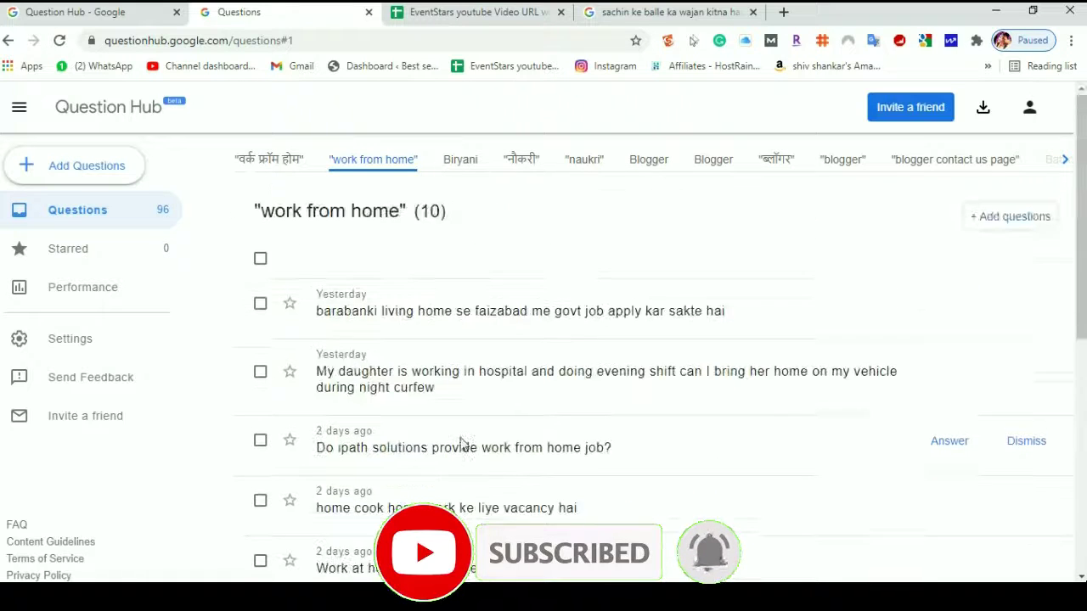
scroll(464, 444, down, 4)
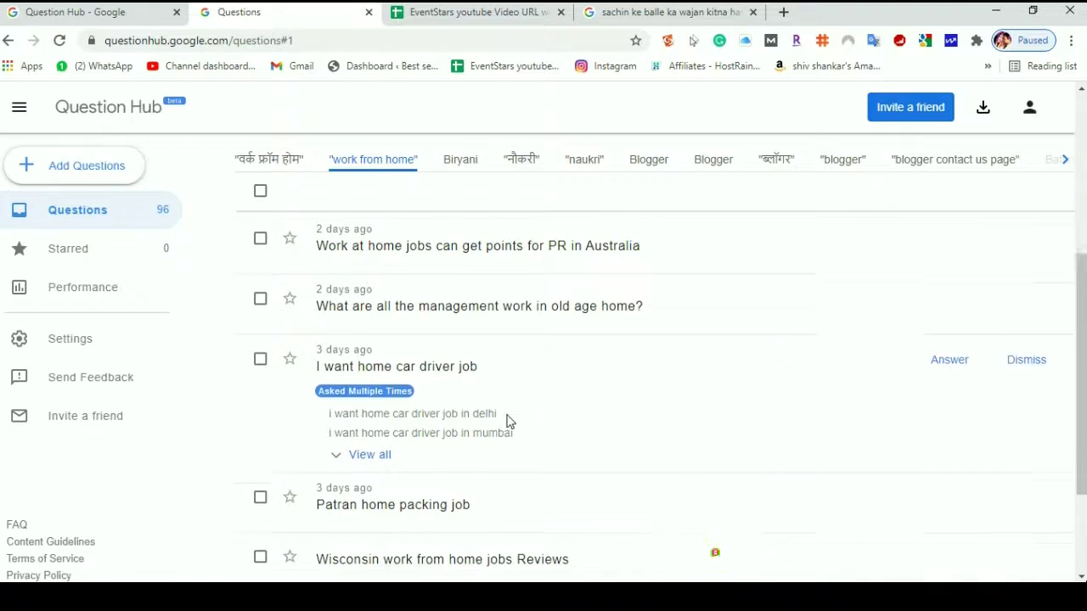
scroll(383, 447, down, 2)
scroll(383, 446, up, 2)
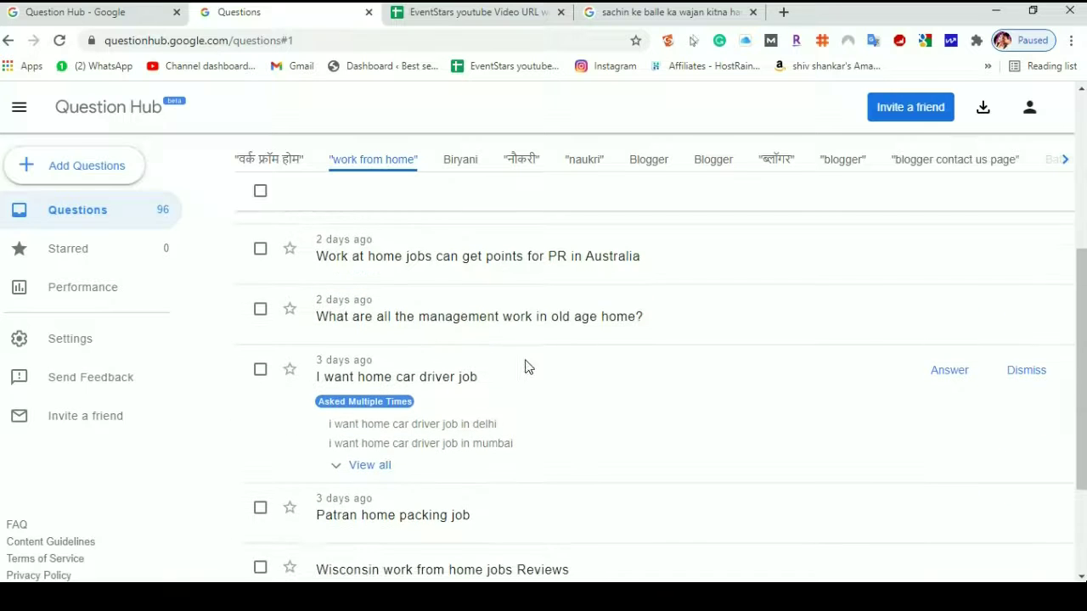
scroll(490, 399, up, 5)
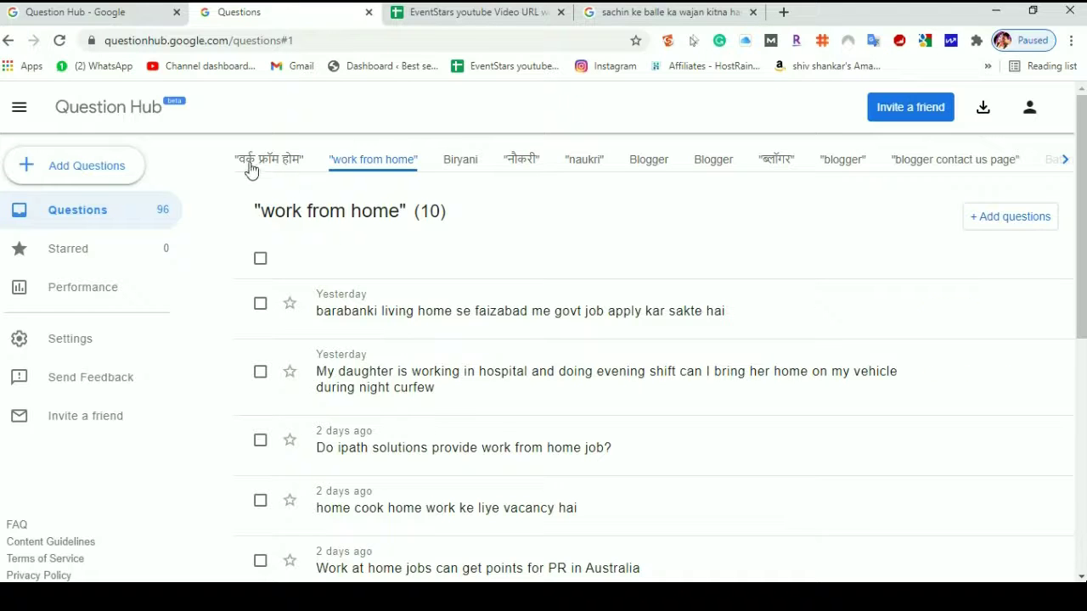
- Open the Add Questions page and look through the available question categories, down to Geography
click(111, 181)
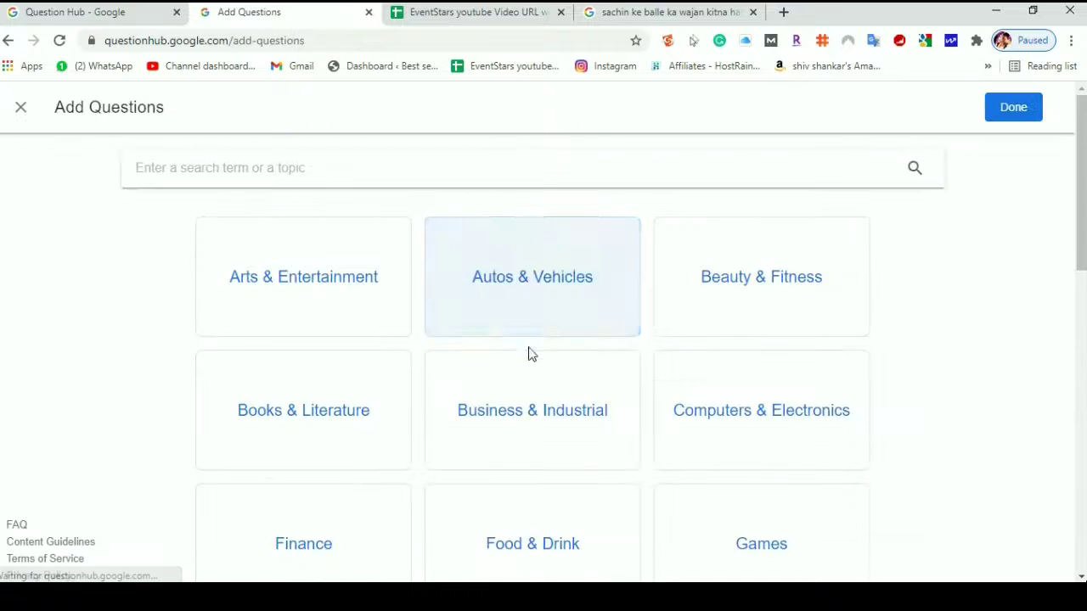
scroll(529, 354, down, 10)
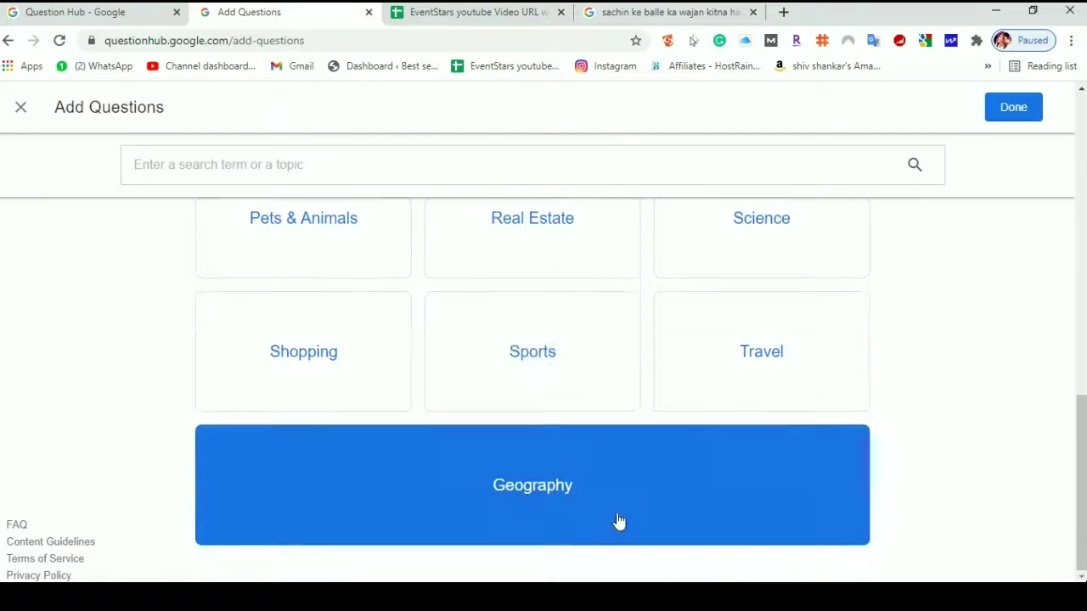
scroll(475, 347, up, 5)
scroll(476, 347, up, 5)
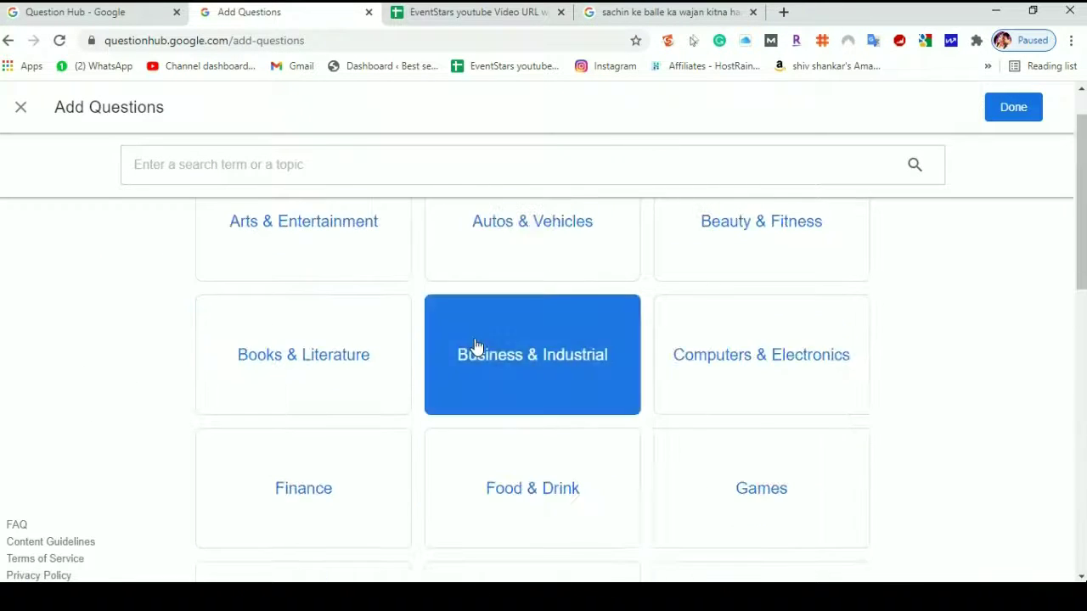
scroll(740, 294, down, 3)
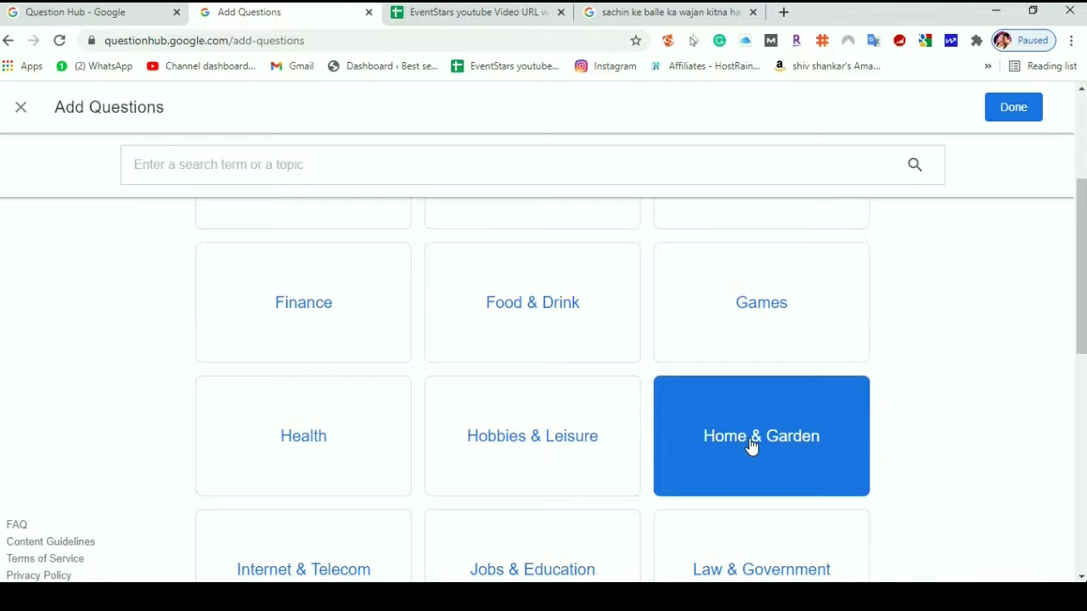
- Look through the topics of the Health category and return to the category overview
click(287, 449)
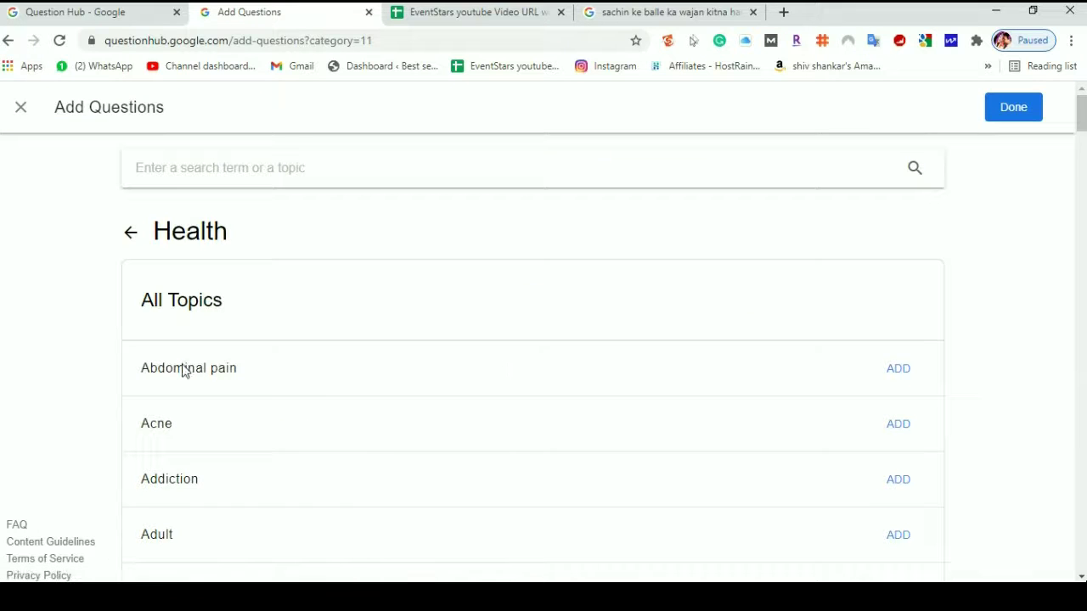
scroll(414, 435, down, 13)
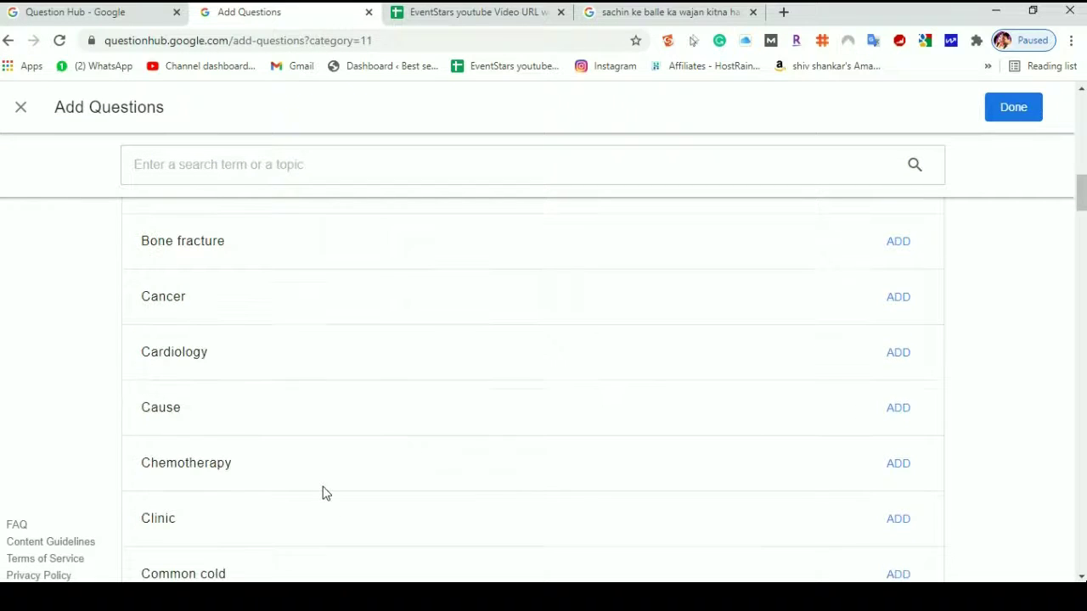
scroll(410, 459, up, 4)
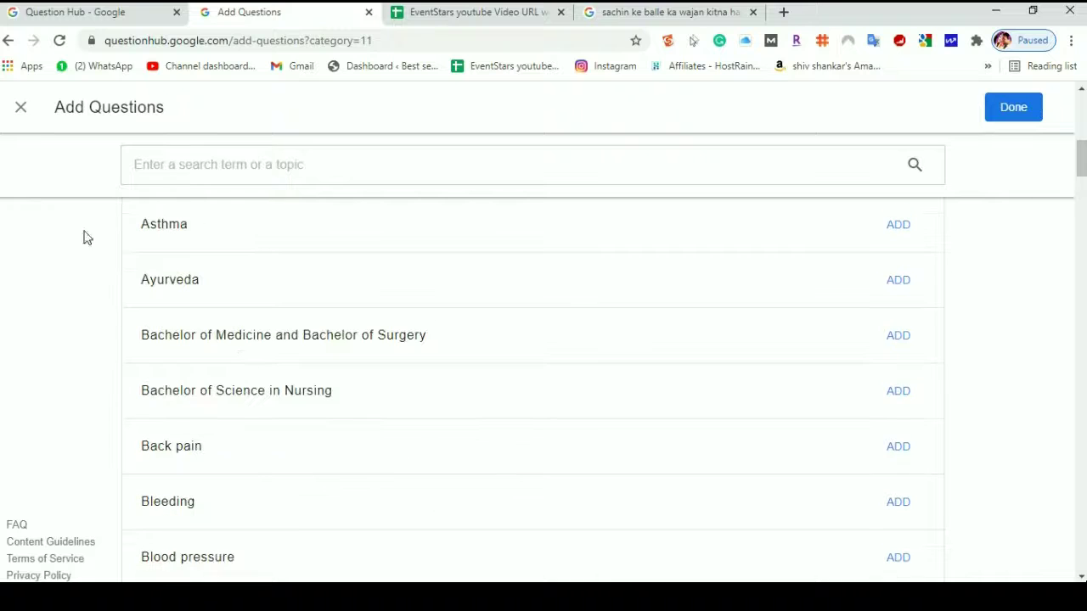
click(21, 108)
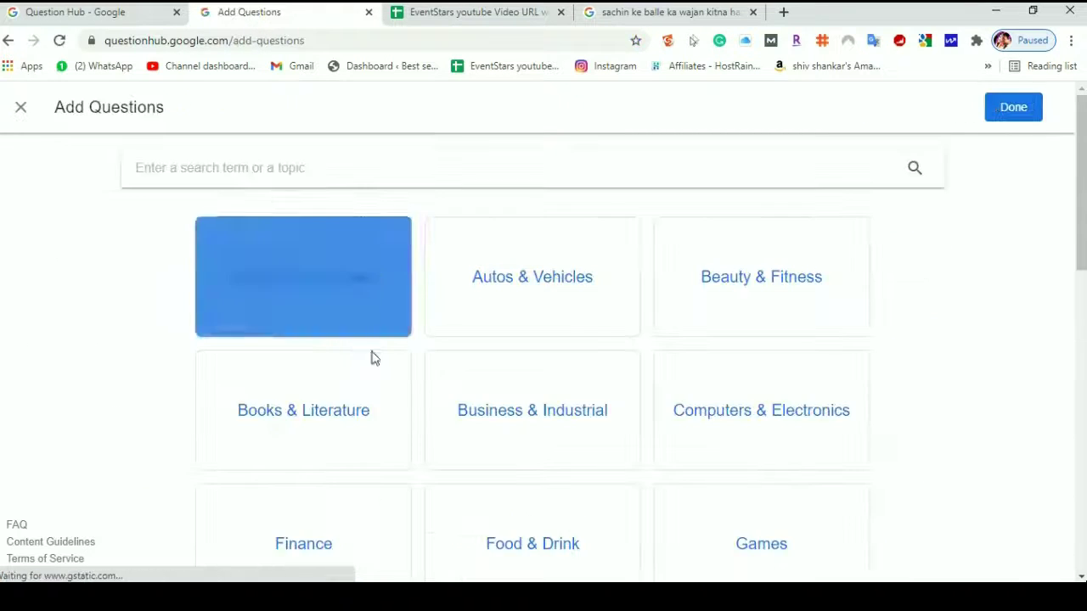
- Look through the topics of the Hobbies & Leisure category and return to the questions list without adding any
scroll(778, 298, down, 6)
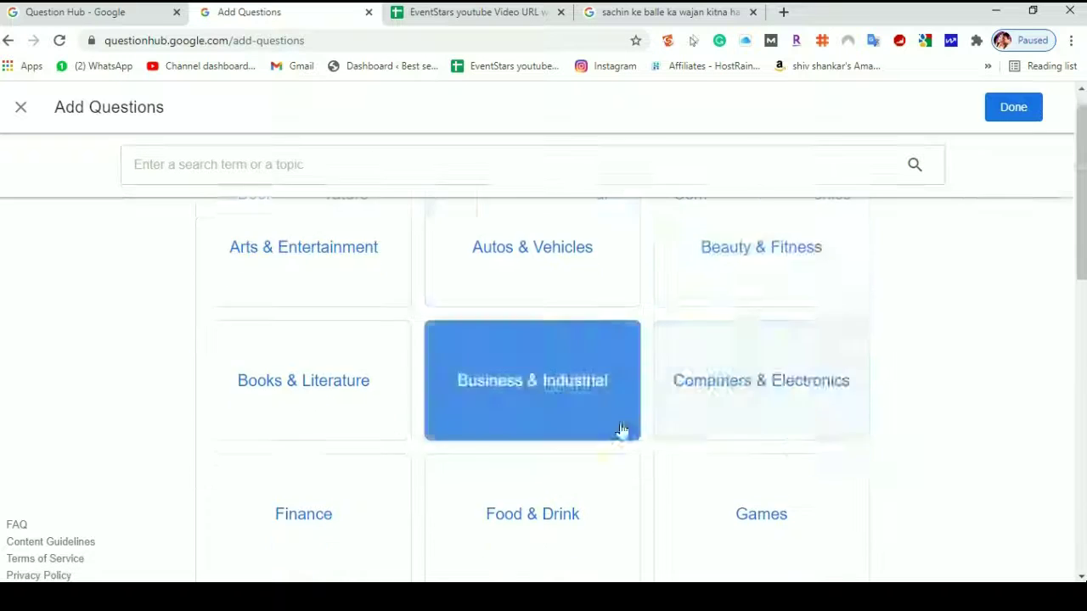
scroll(510, 484, down, 3)
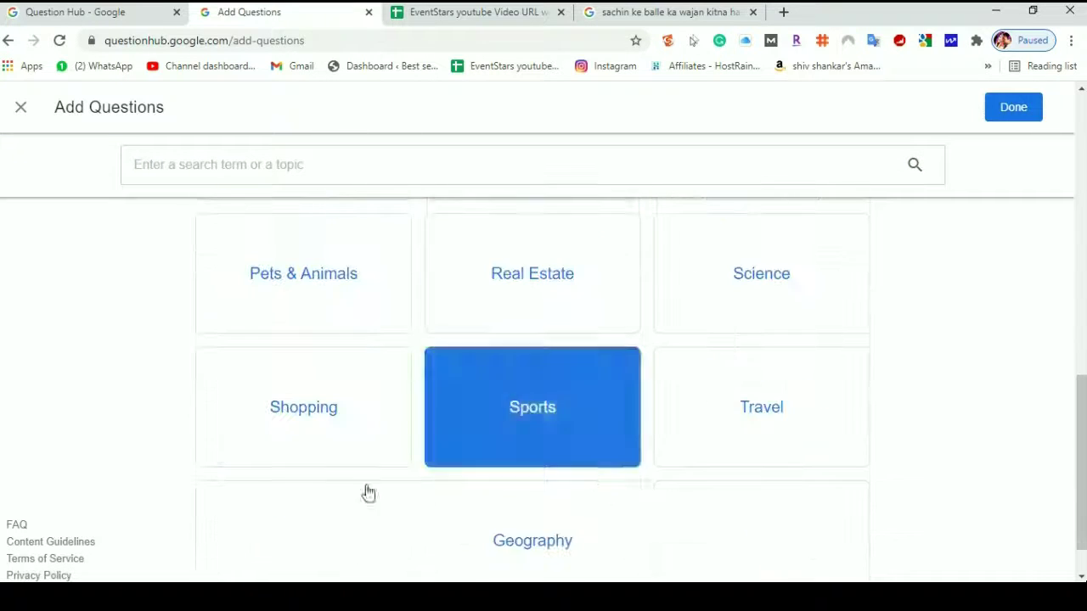
scroll(893, 399, up, 8)
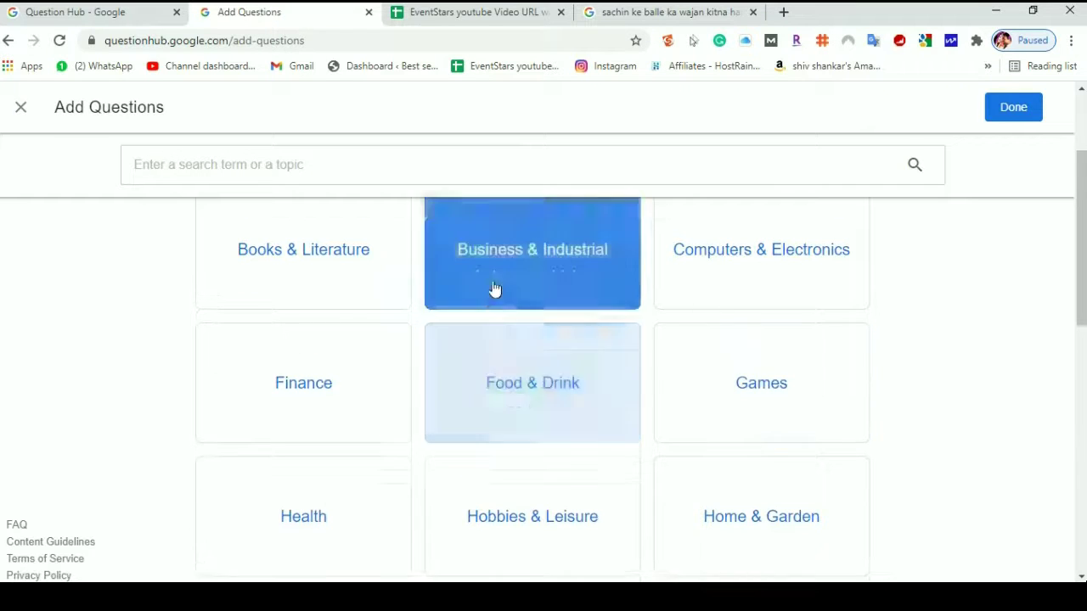
scroll(771, 366, up, 2)
scroll(477, 495, down, 1)
scroll(477, 494, down, 2)
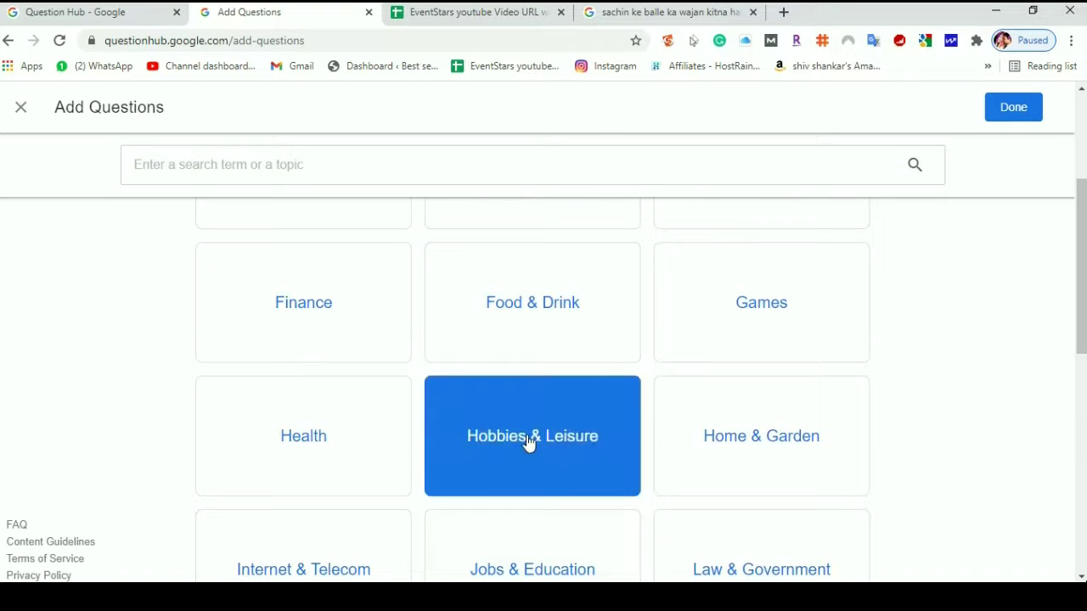
click(437, 384)
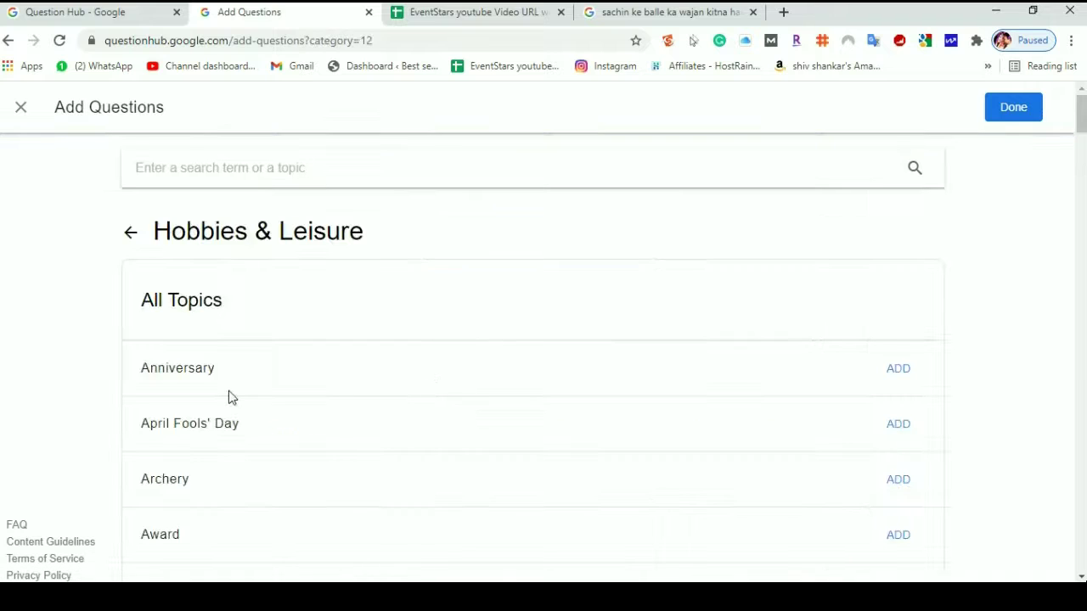
scroll(255, 475, down, 4)
scroll(141, 459, down, 2)
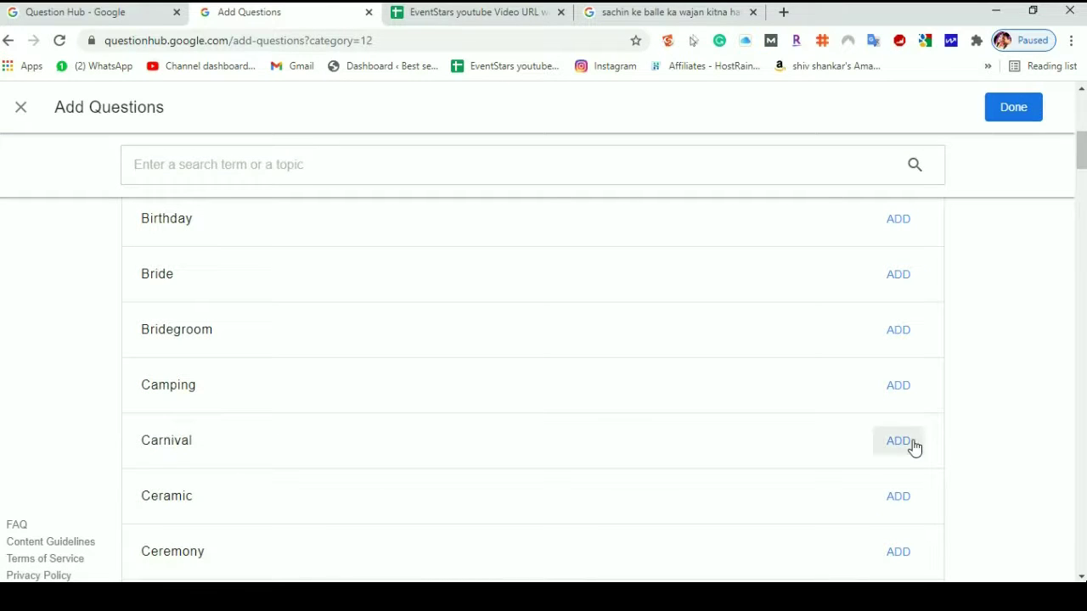
scroll(638, 456, down, 7)
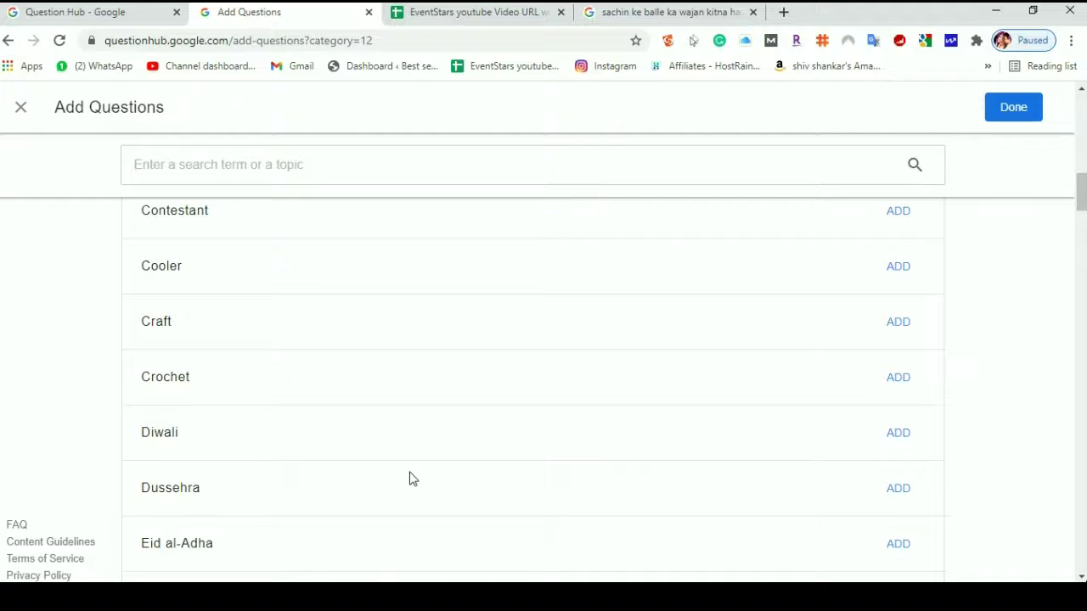
scroll(411, 479, down, 2)
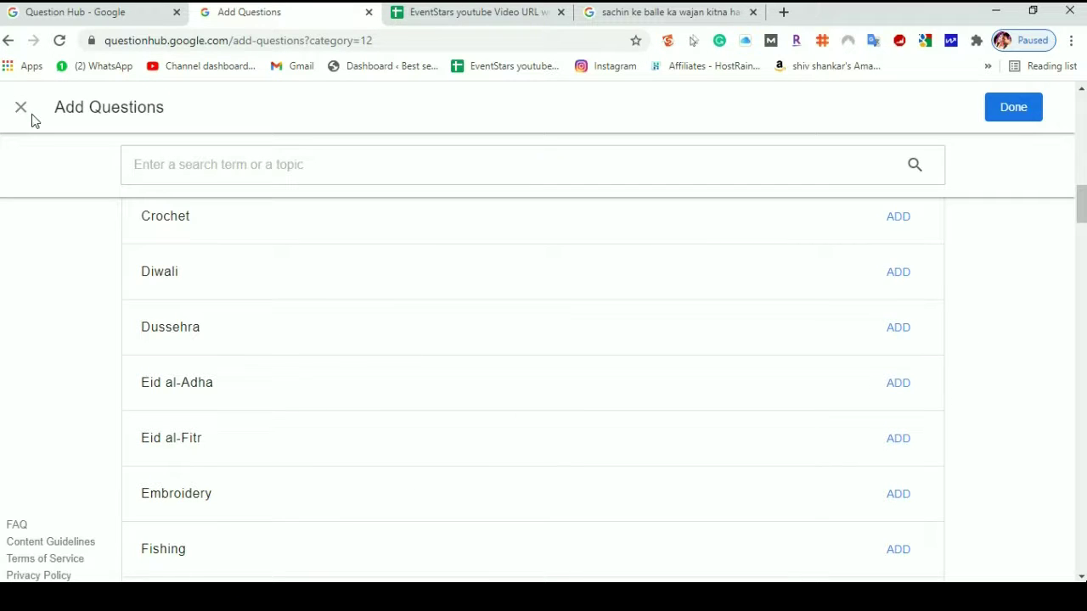
click(1012, 109)
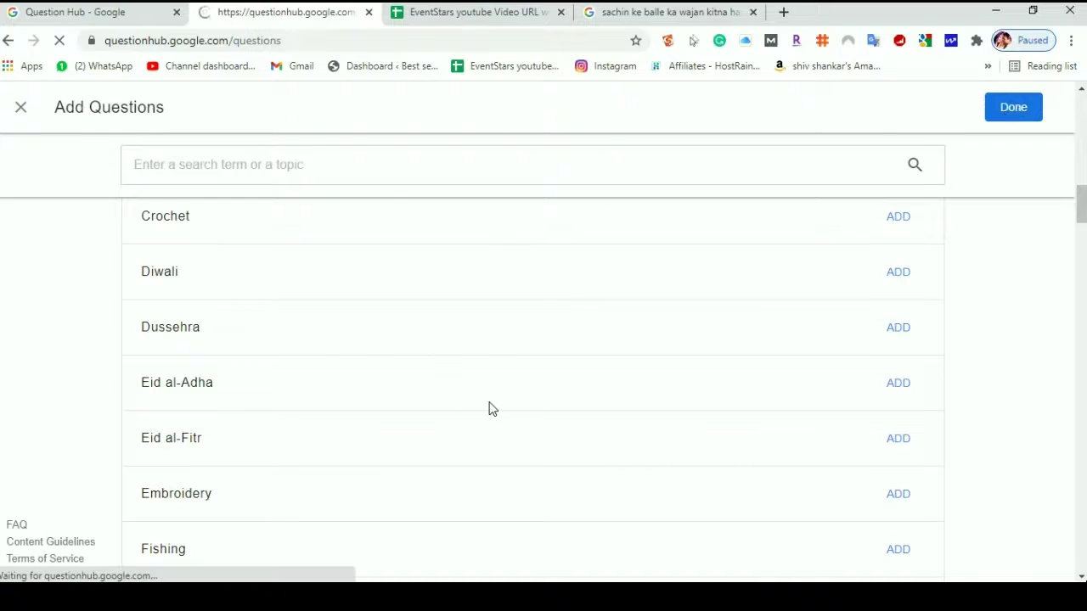
- Reopen the Add Questions page and examine the full set of categories once more
click(102, 168)
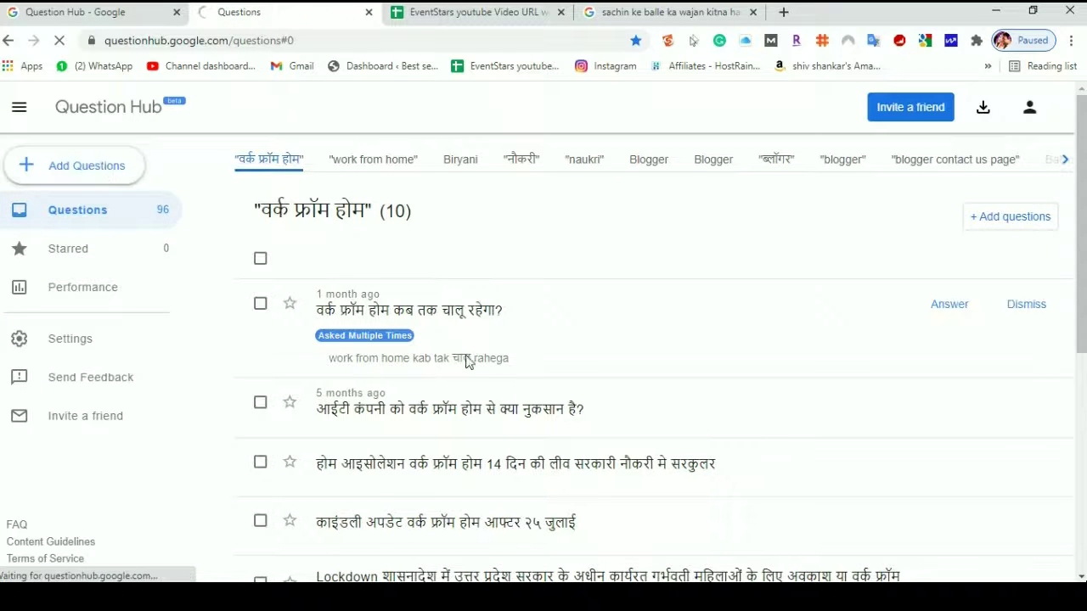
scroll(654, 402, down, 3)
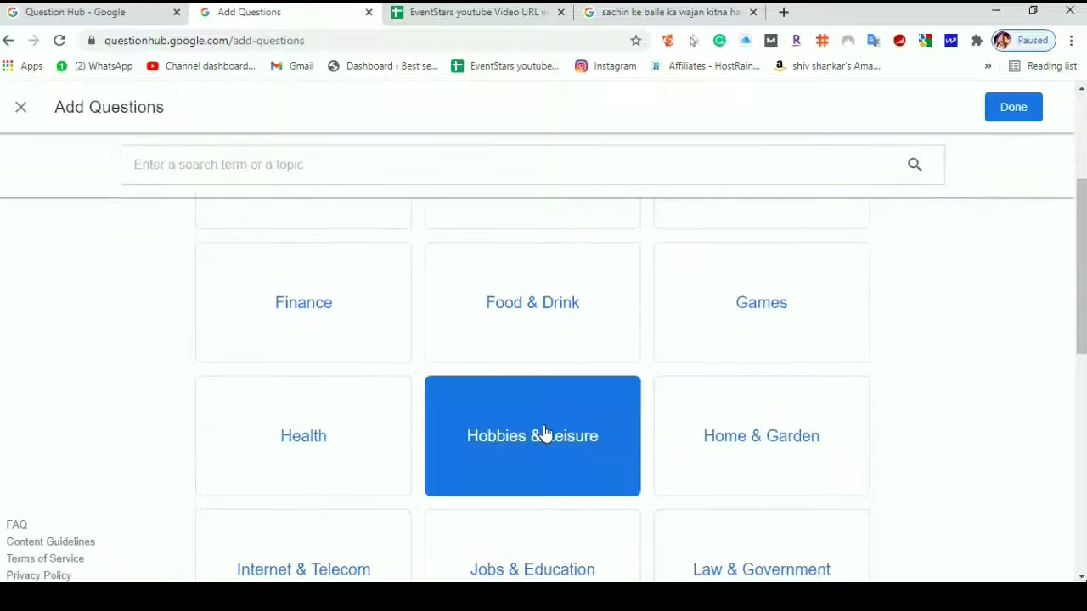
scroll(590, 484, down, 1)
scroll(594, 480, down, 1)
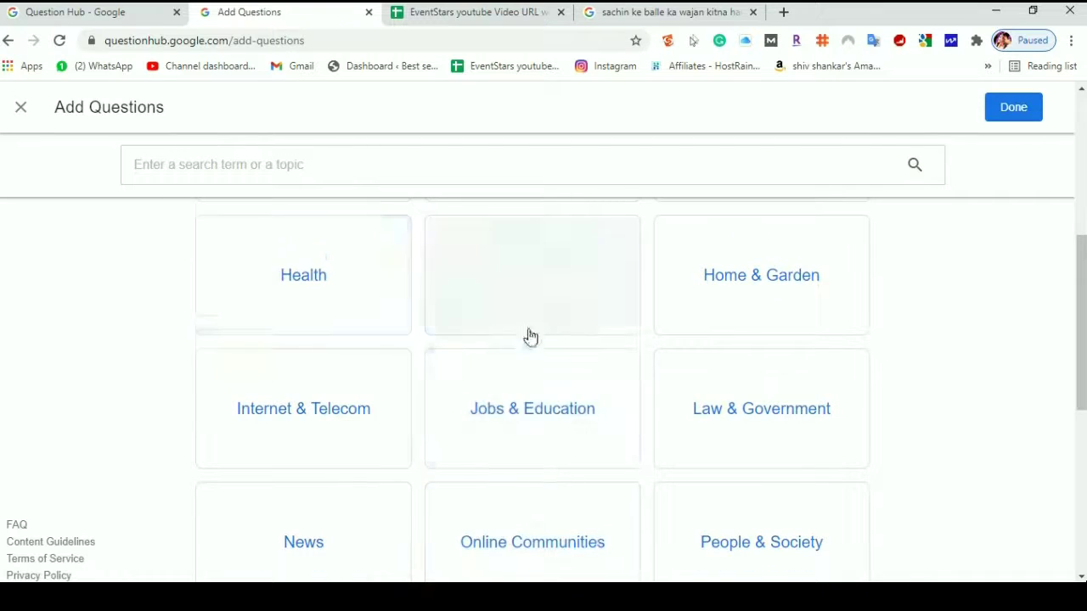
scroll(518, 357, down, 3)
scroll(550, 408, down, 3)
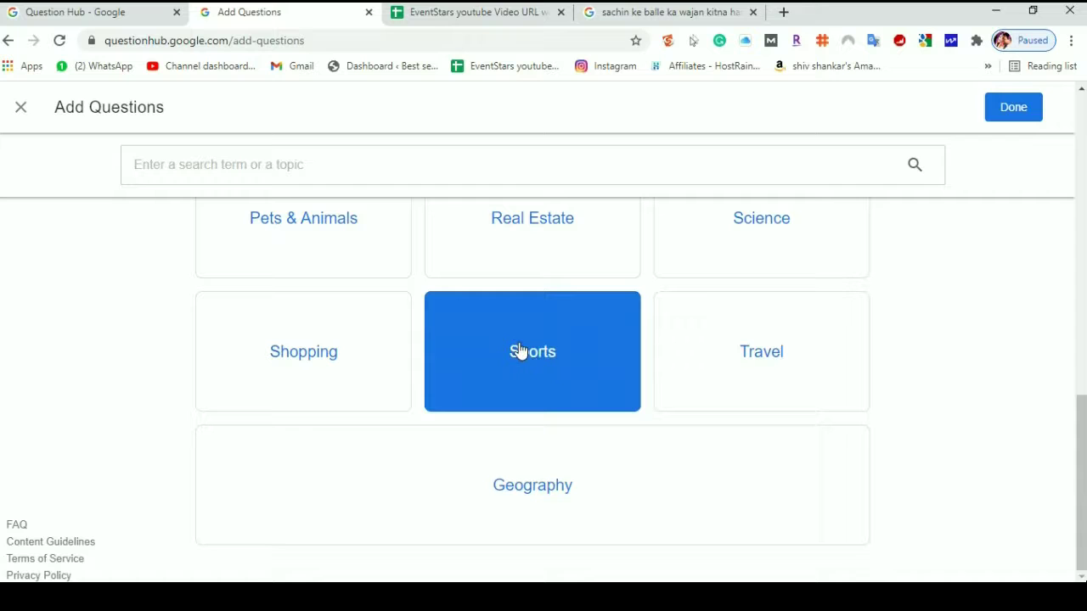
scroll(520, 352, up, 10)
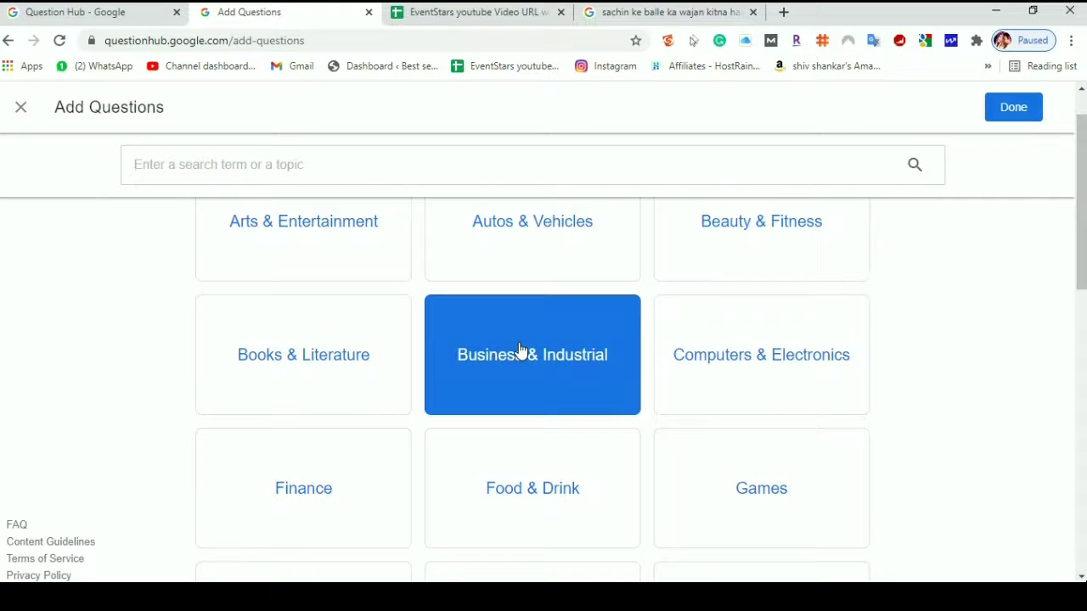
scroll(505, 330, up, 1)
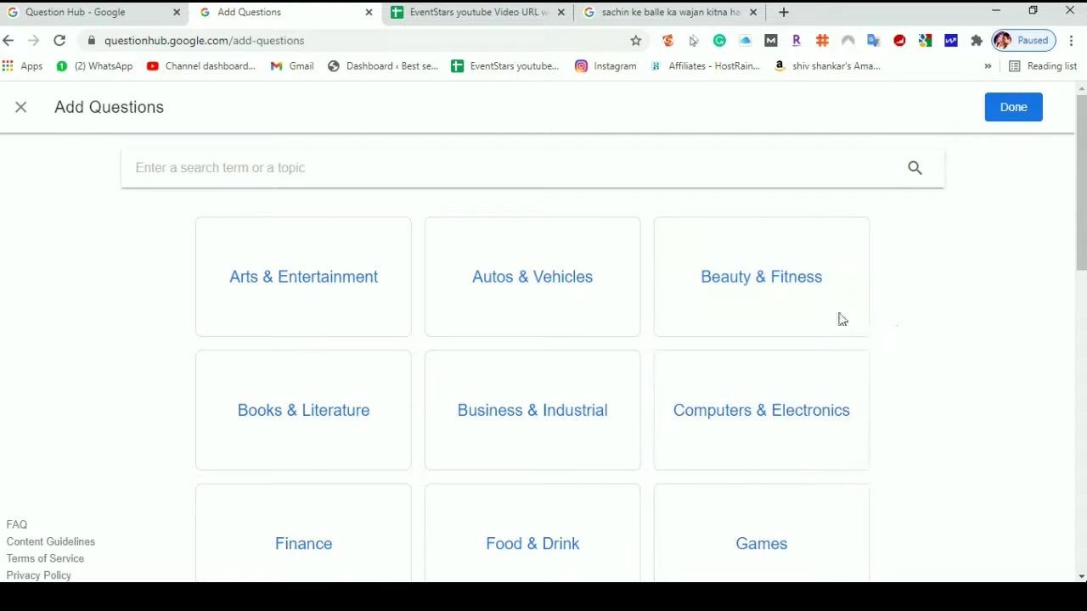
- Review the sign-up option on the Question Hub overview page and return to the Add Questions page
click(51, 12)
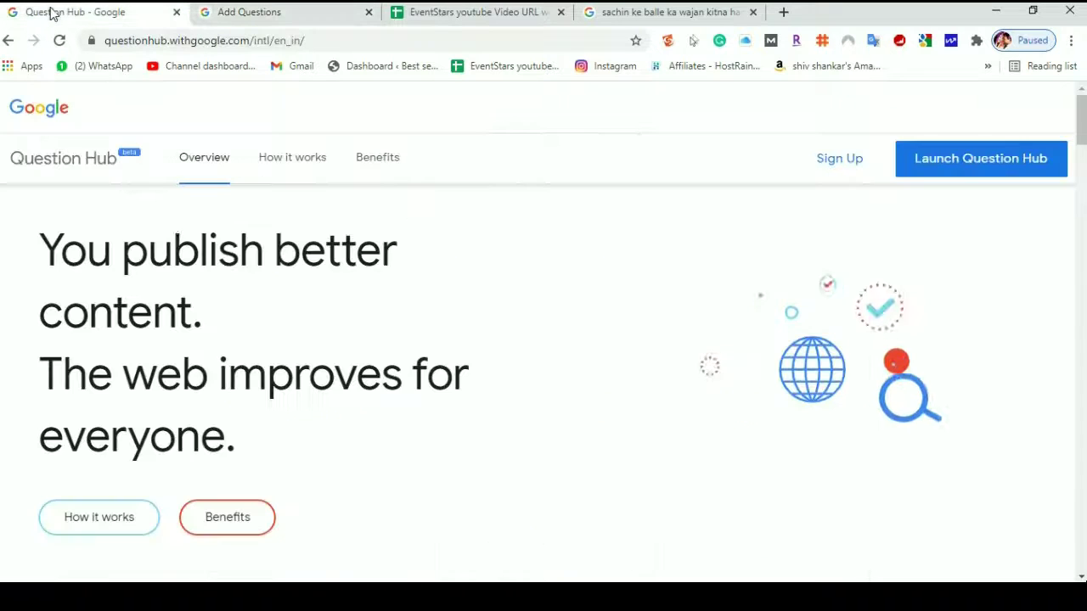
click(641, 14)
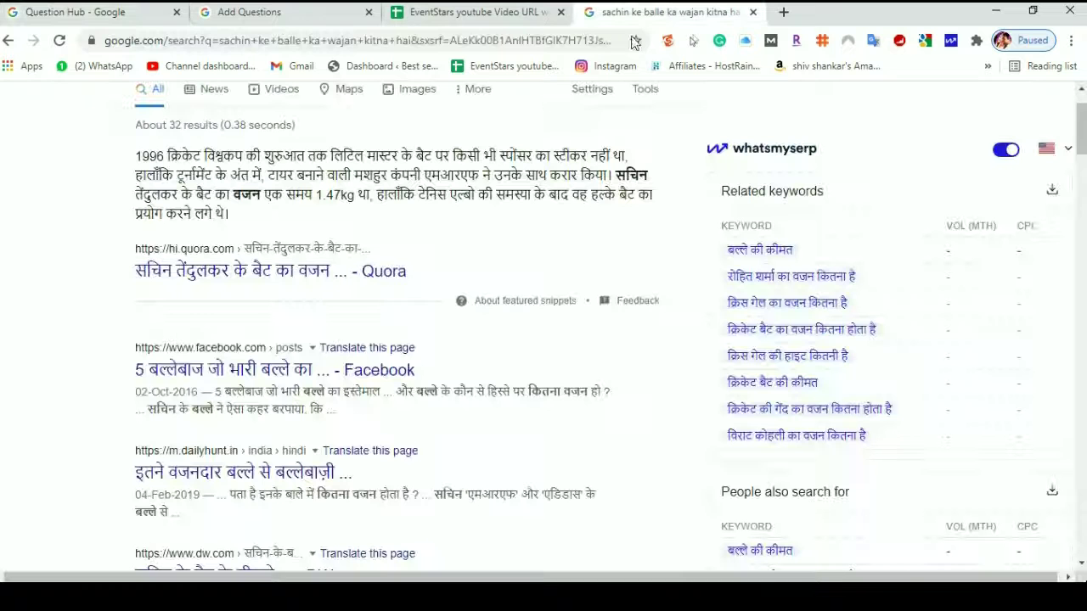
click(81, 14)
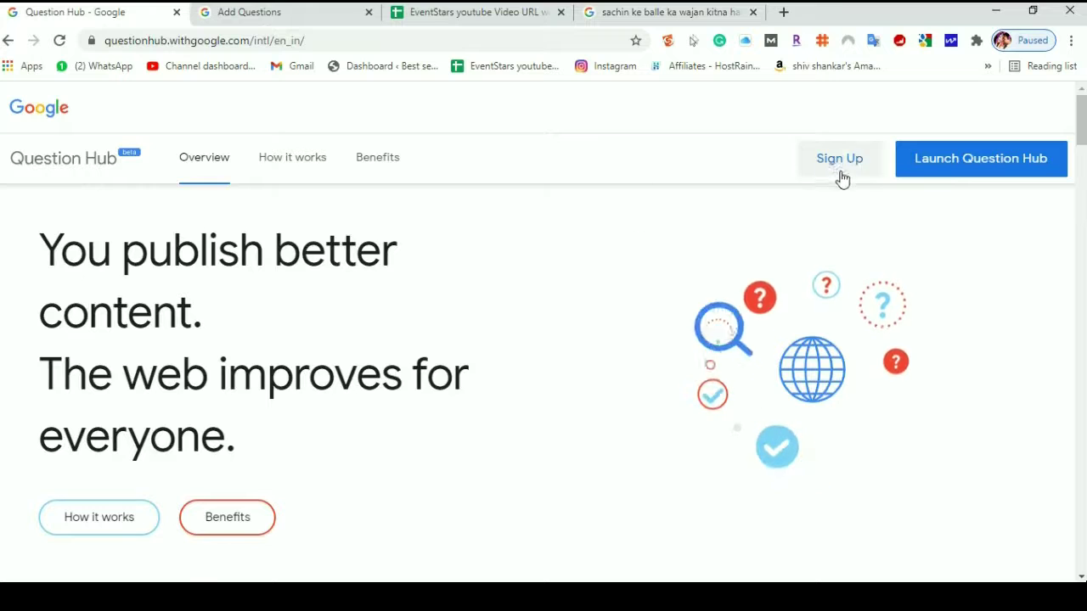
click(242, 13)
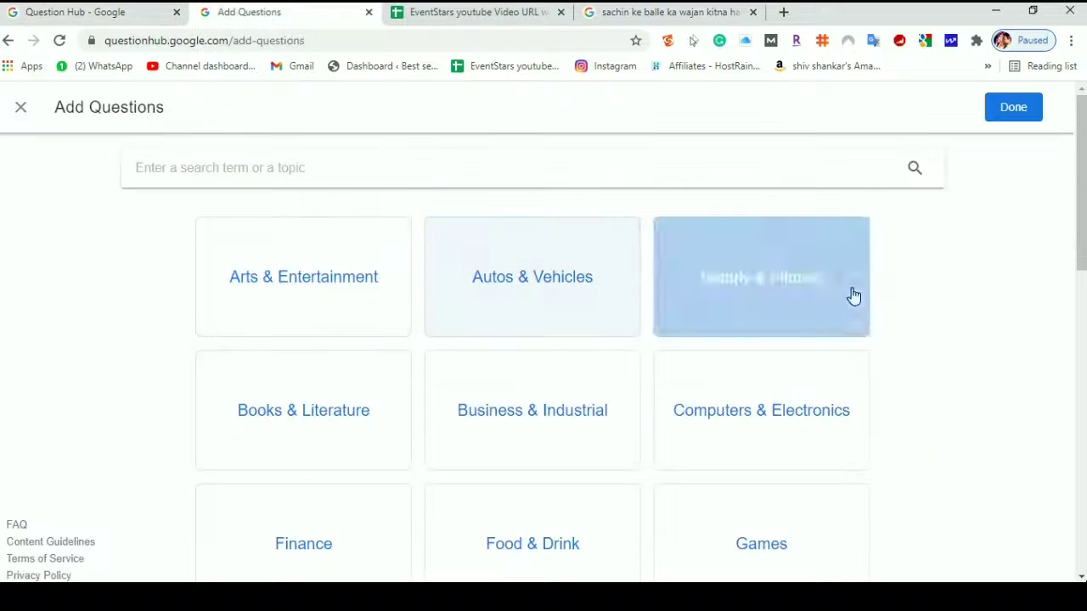
- Return to the questions list, view the article-link answer form for "इंप्रूवमेंट ऑफ कंडीशन ऑफ वर्क फ्रॉम होम" and cancel it
click(991, 114)
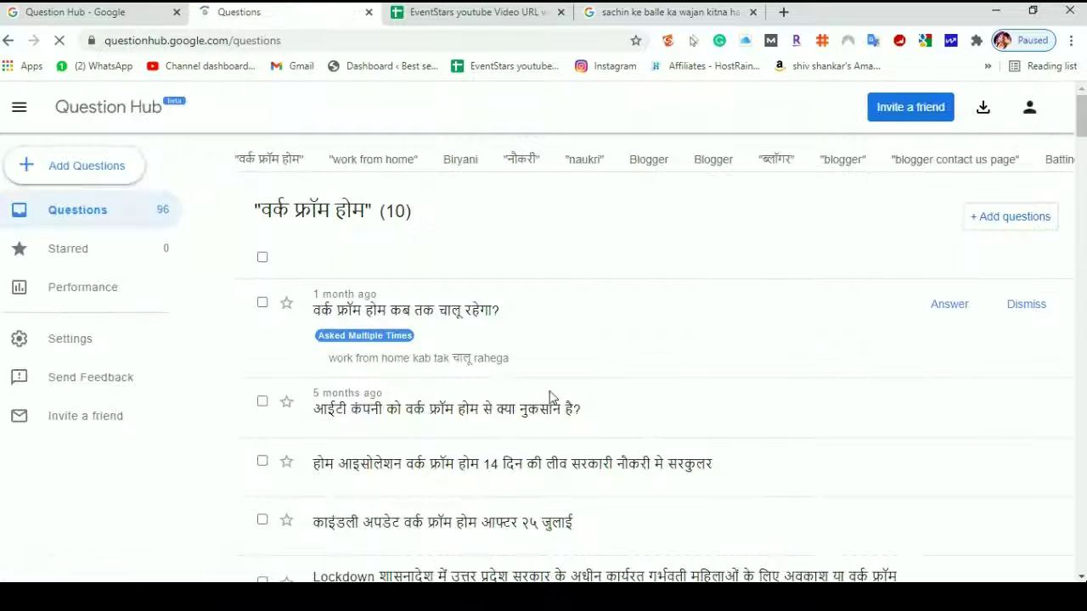
scroll(586, 360, down, 3)
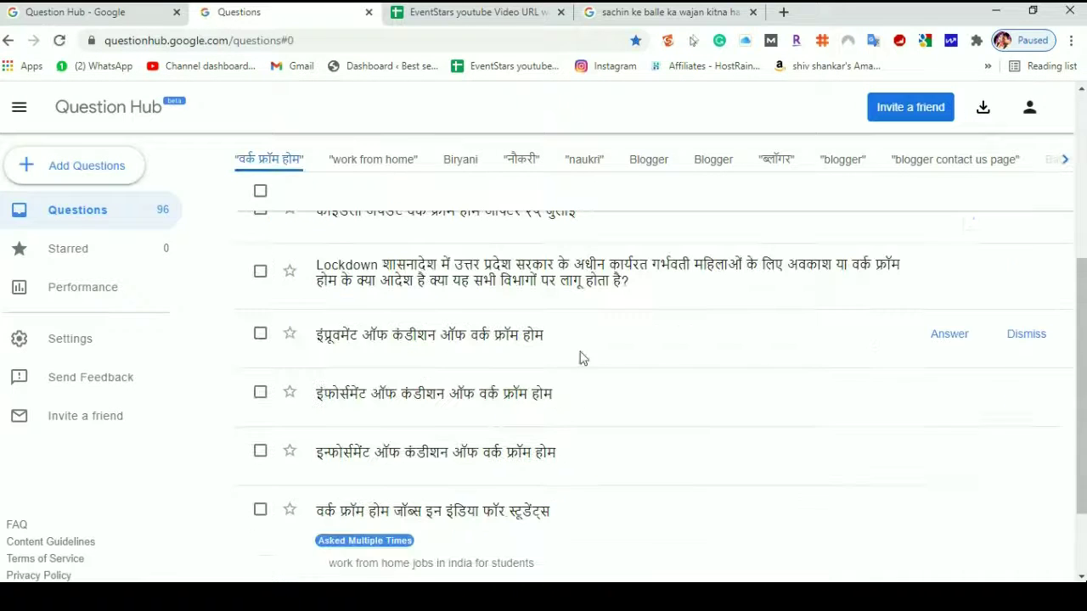
click(949, 337)
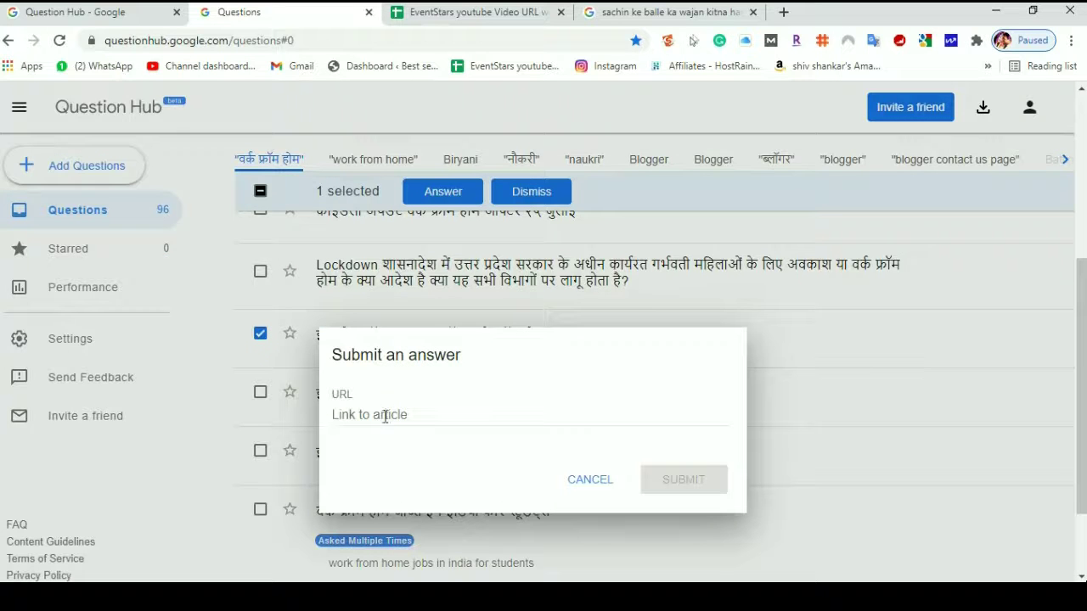
click(586, 481)
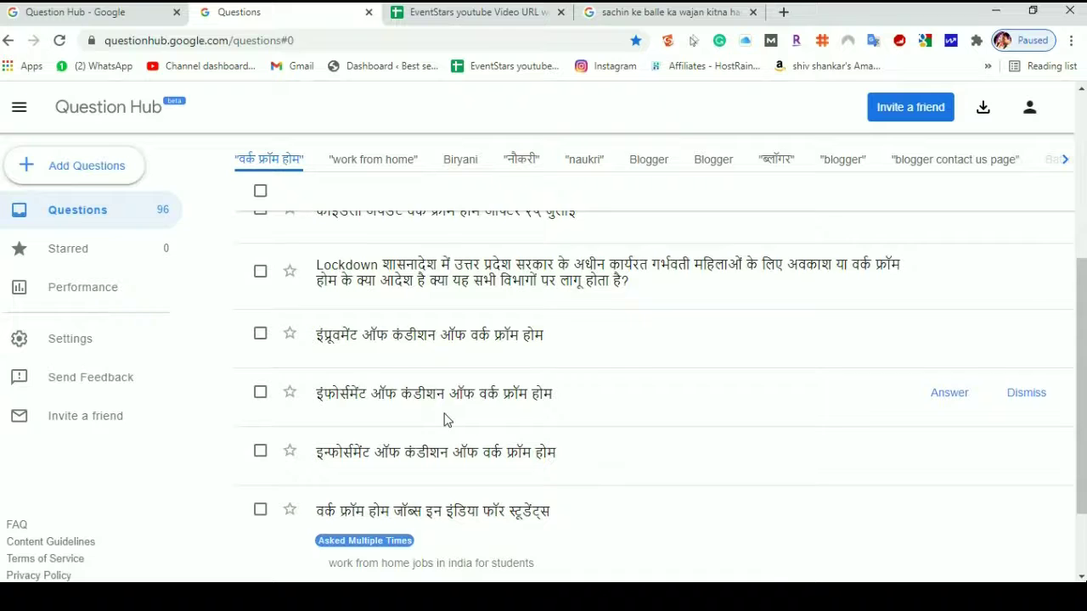
- Look through the unanswered questions listed under the "वर्क फ्रॉम होम" topic
scroll(444, 419, up, 4)
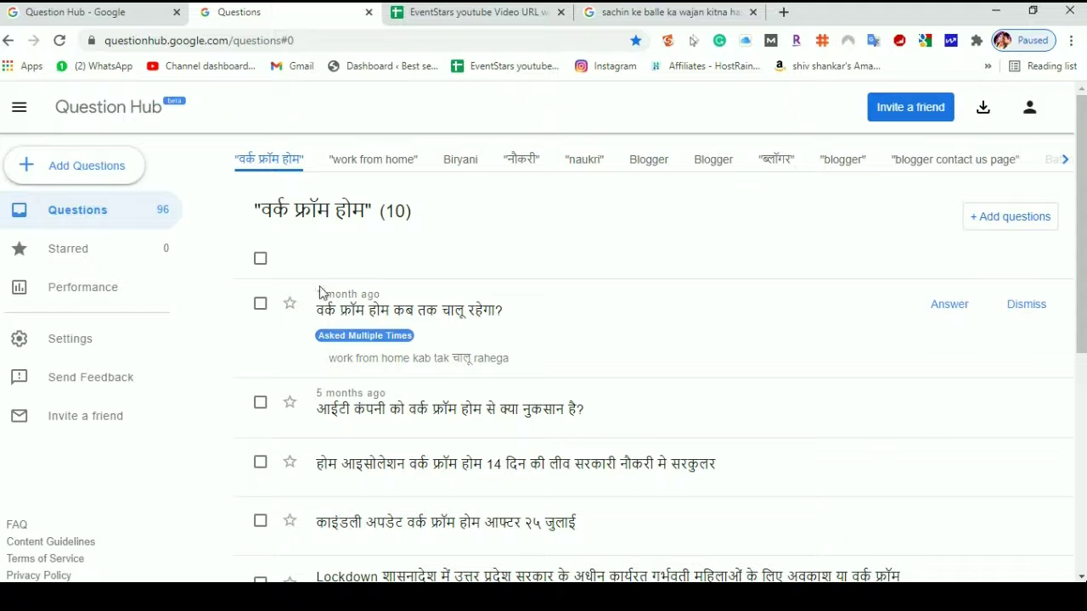
scroll(404, 374, down, 5)
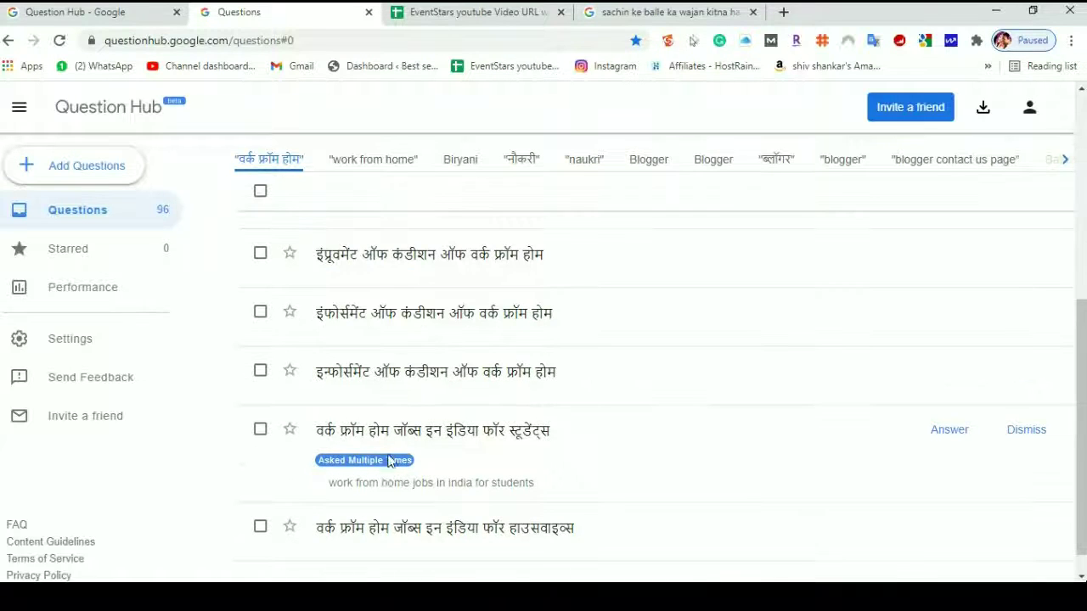
scroll(391, 433, up, 5)
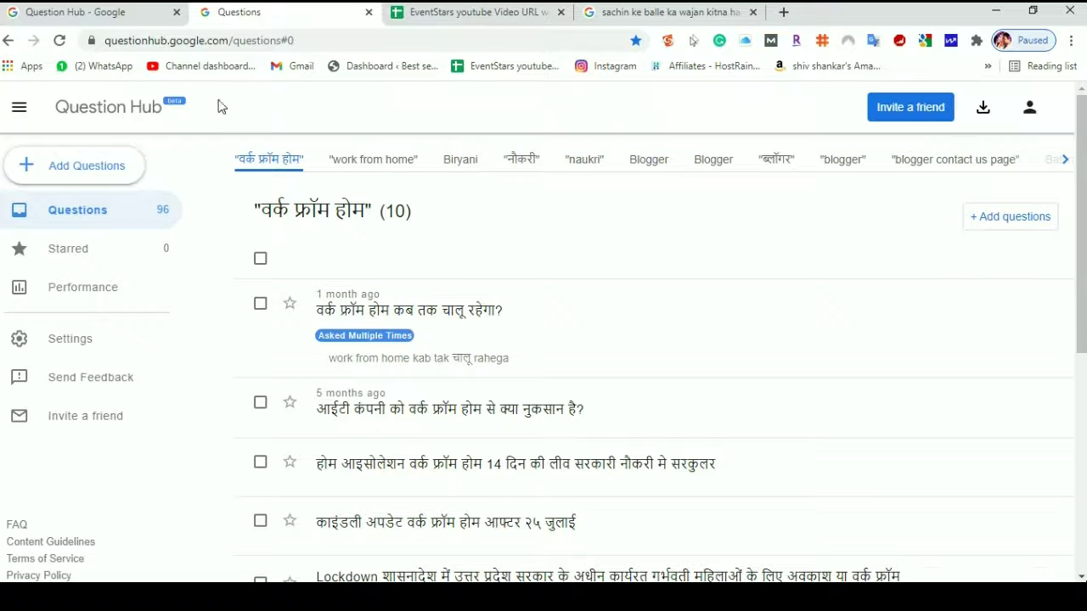
- Return to the Question Hub overview page and look through its How it works section
click(85, 12)
click(414, 12)
click(662, 12)
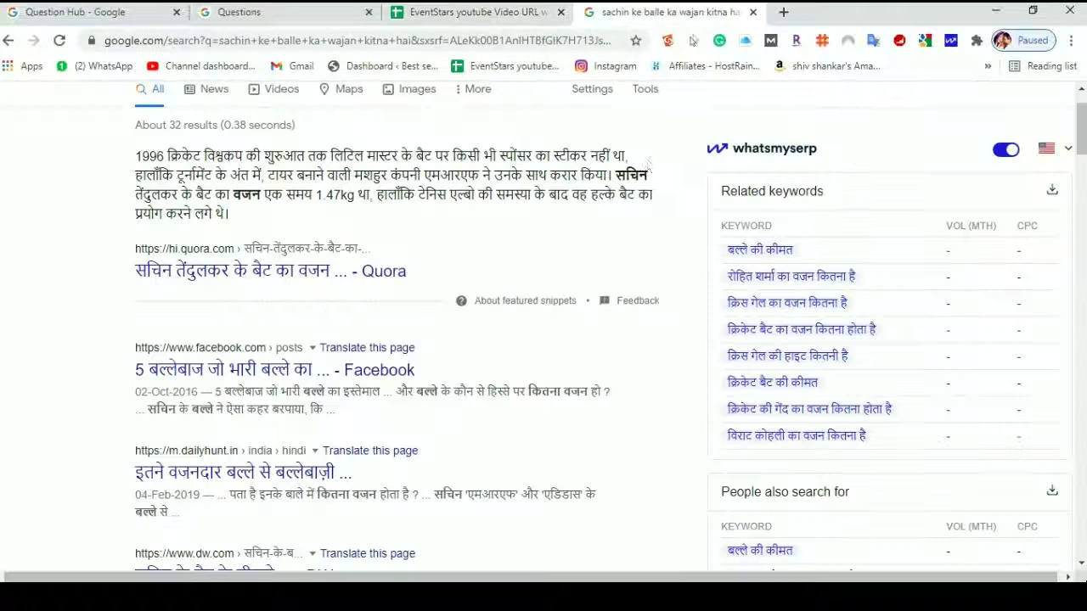
click(270, 14)
click(85, 12)
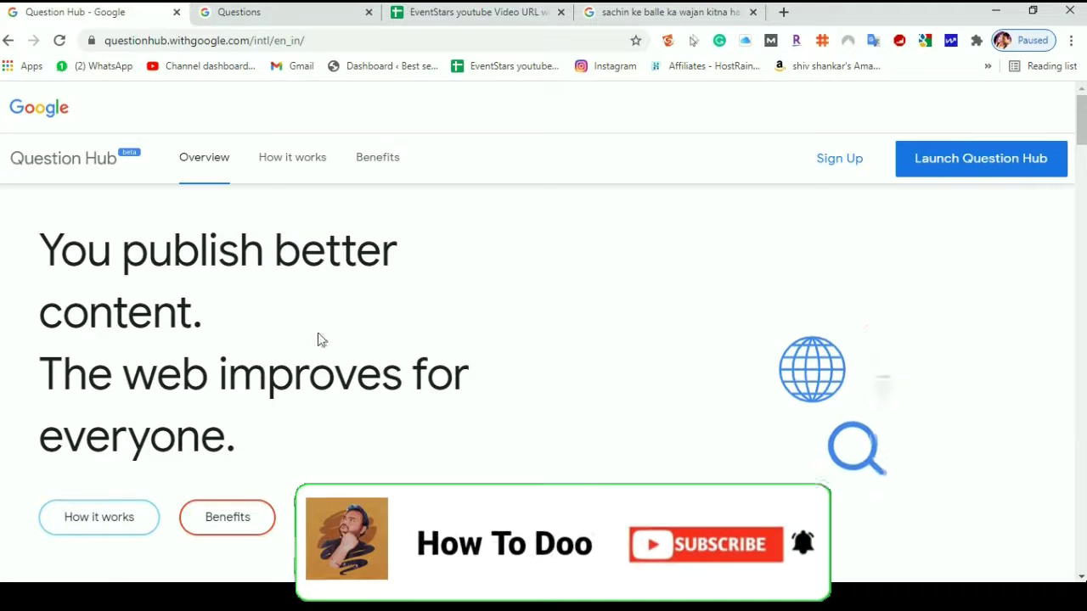
scroll(318, 457, down, 3)
scroll(359, 432, down, 10)
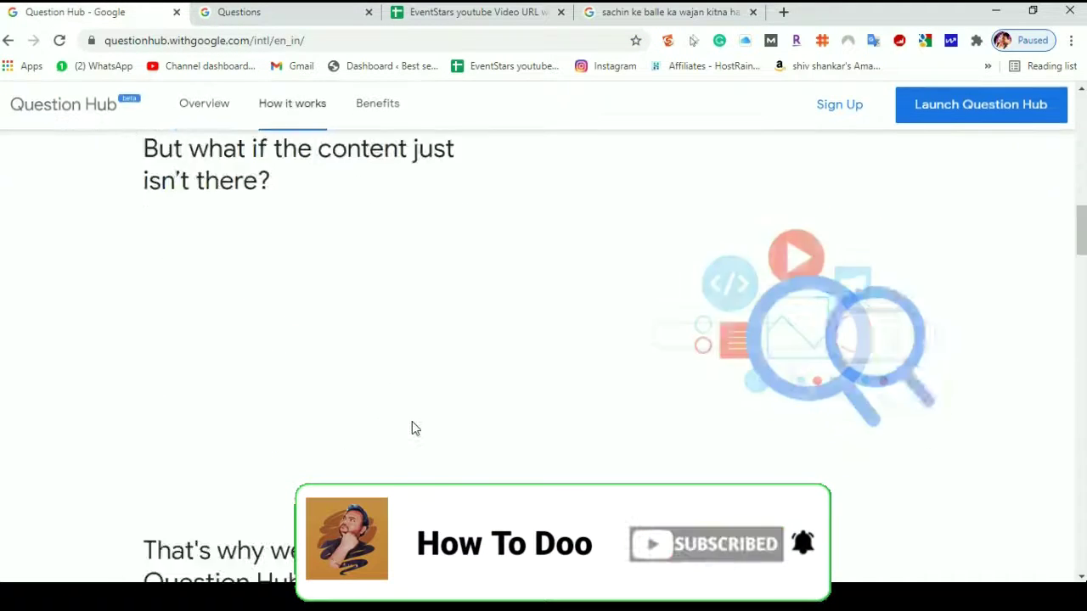
scroll(395, 414, down, 5)
scroll(592, 369, up, 10)
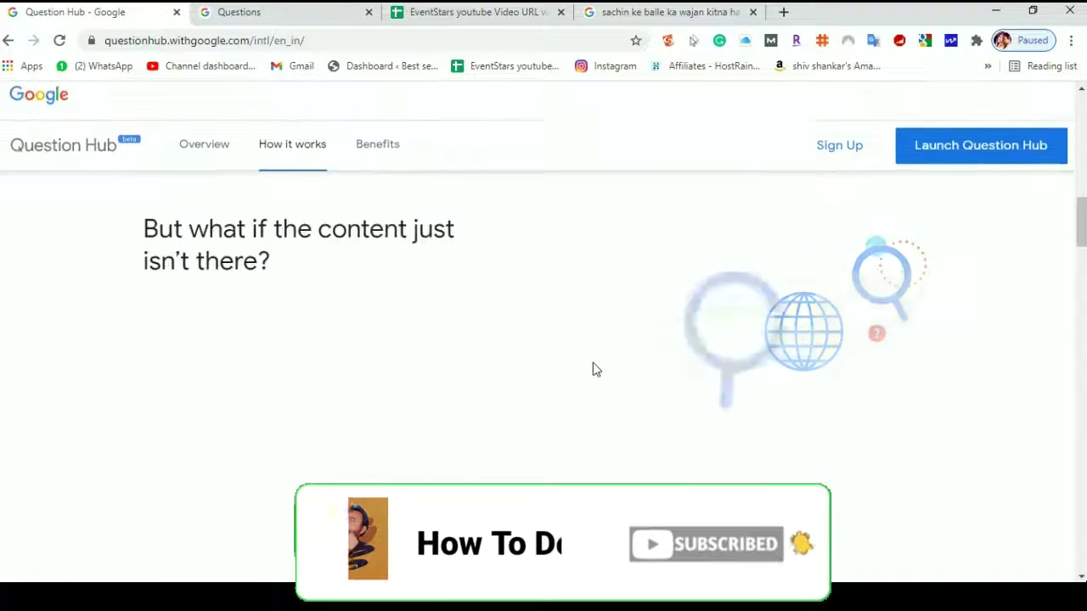
scroll(592, 366, up, 2)
key(ctrl+Tab)
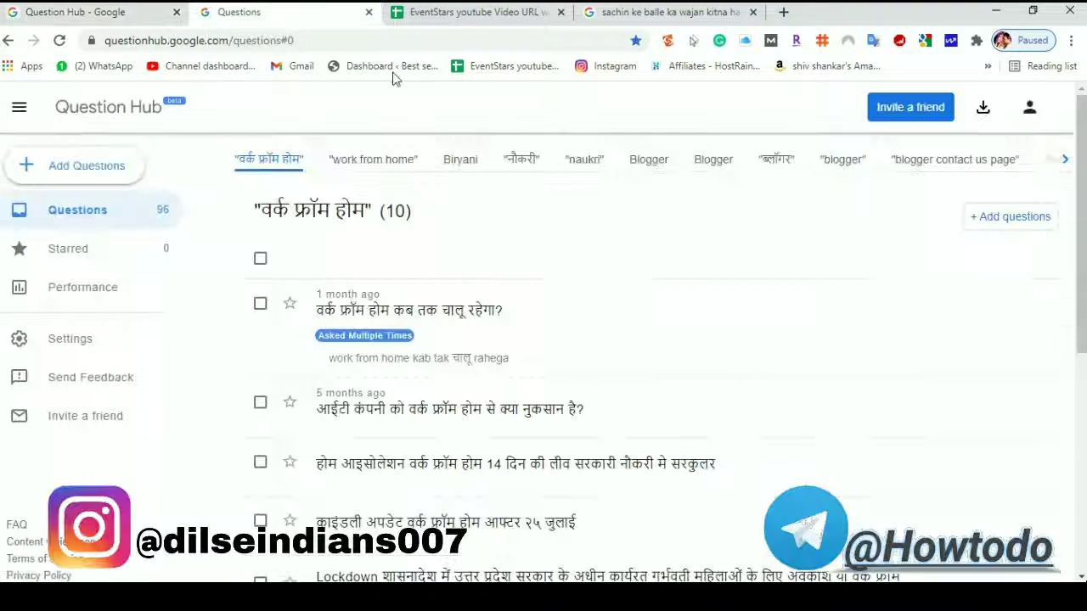
click(448, 15)
click(666, 11)
click(458, 12)
click(273, 14)
click(128, 18)
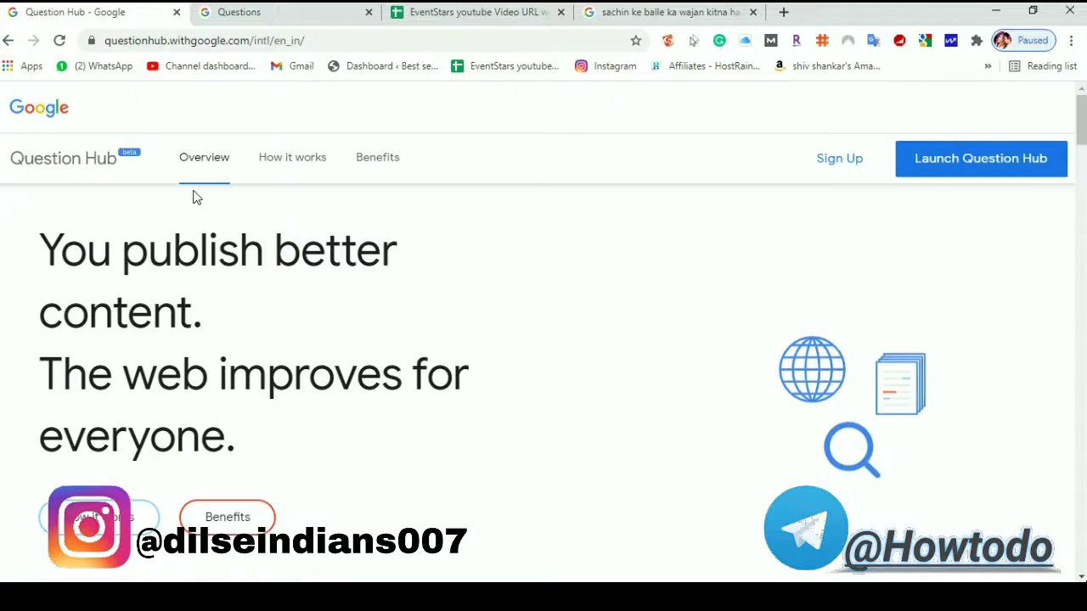
scroll(382, 311, down, 5)
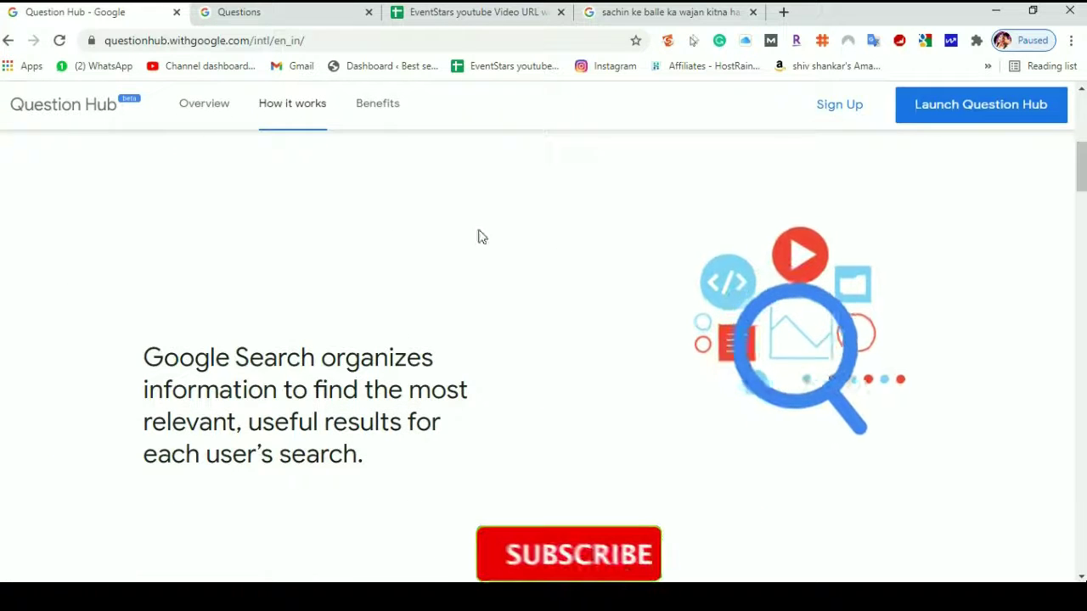
click(246, 12)
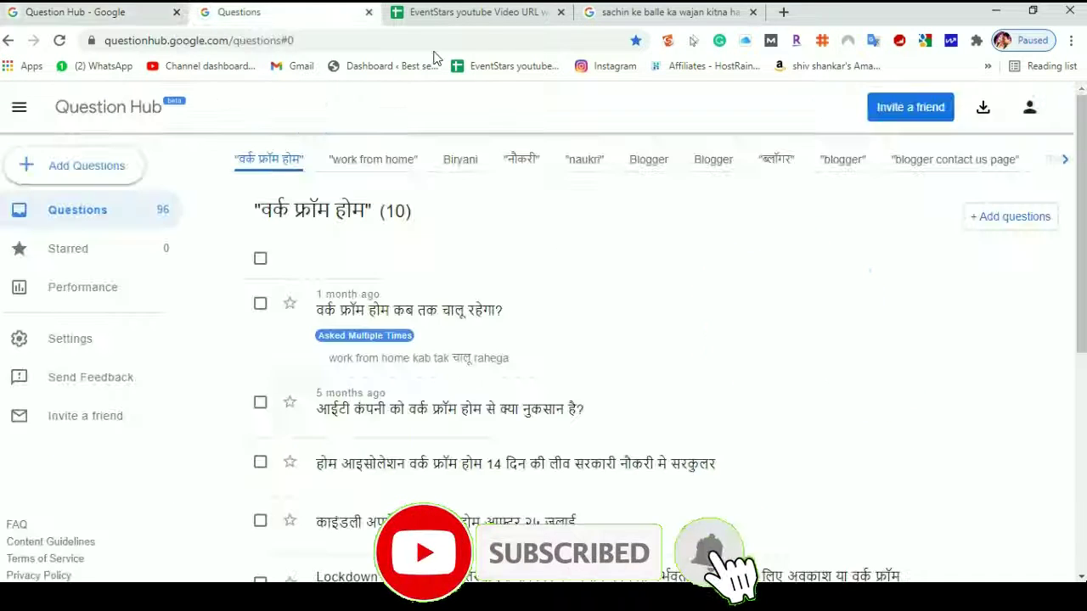
click(471, 12)
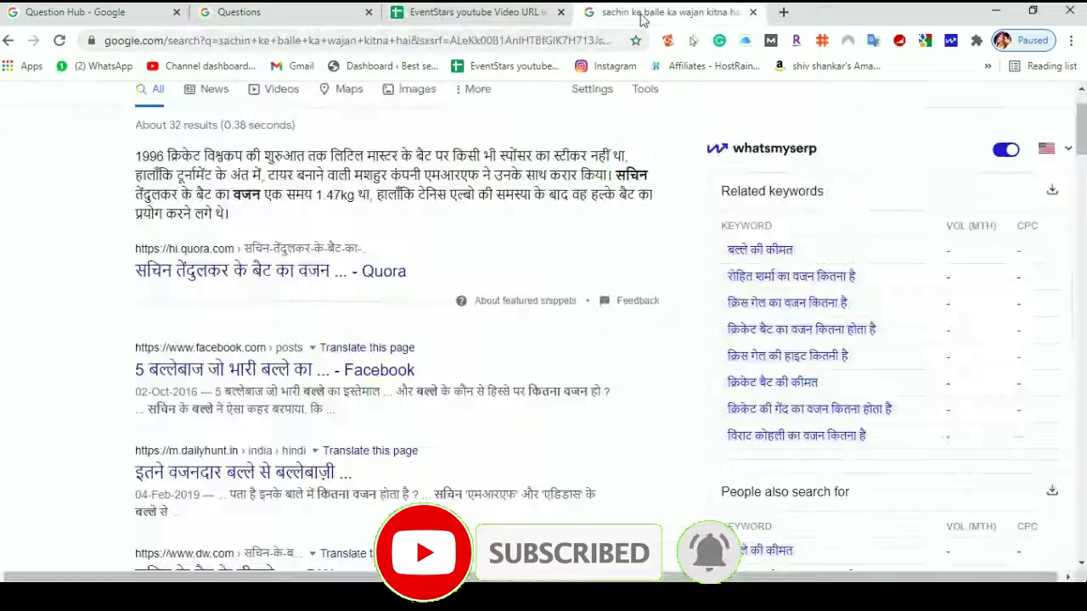
click(433, 19)
click(266, 22)
key(ctrl+shift+Tab)
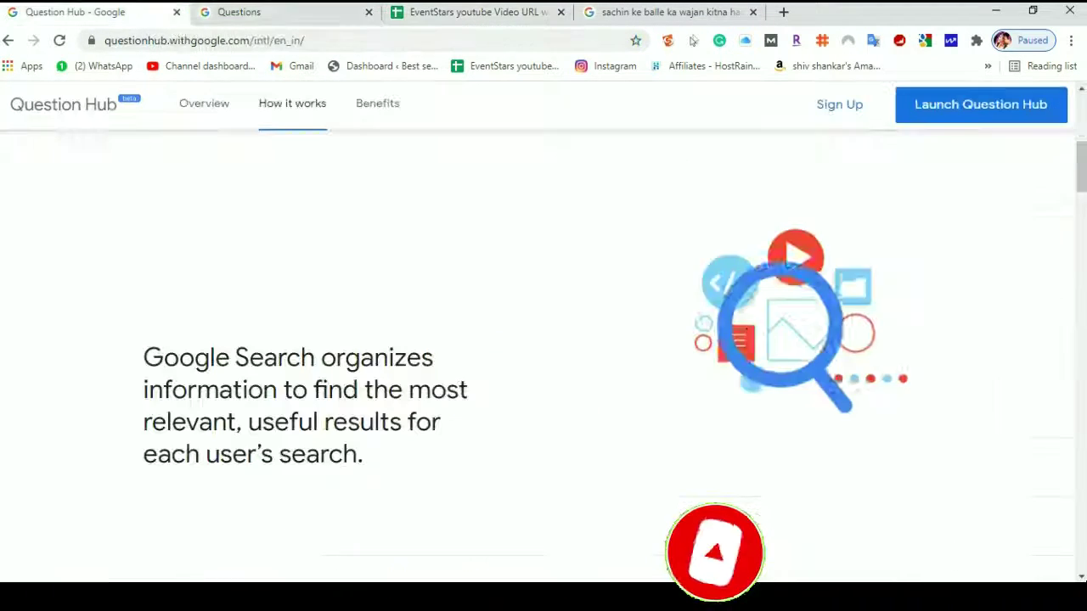